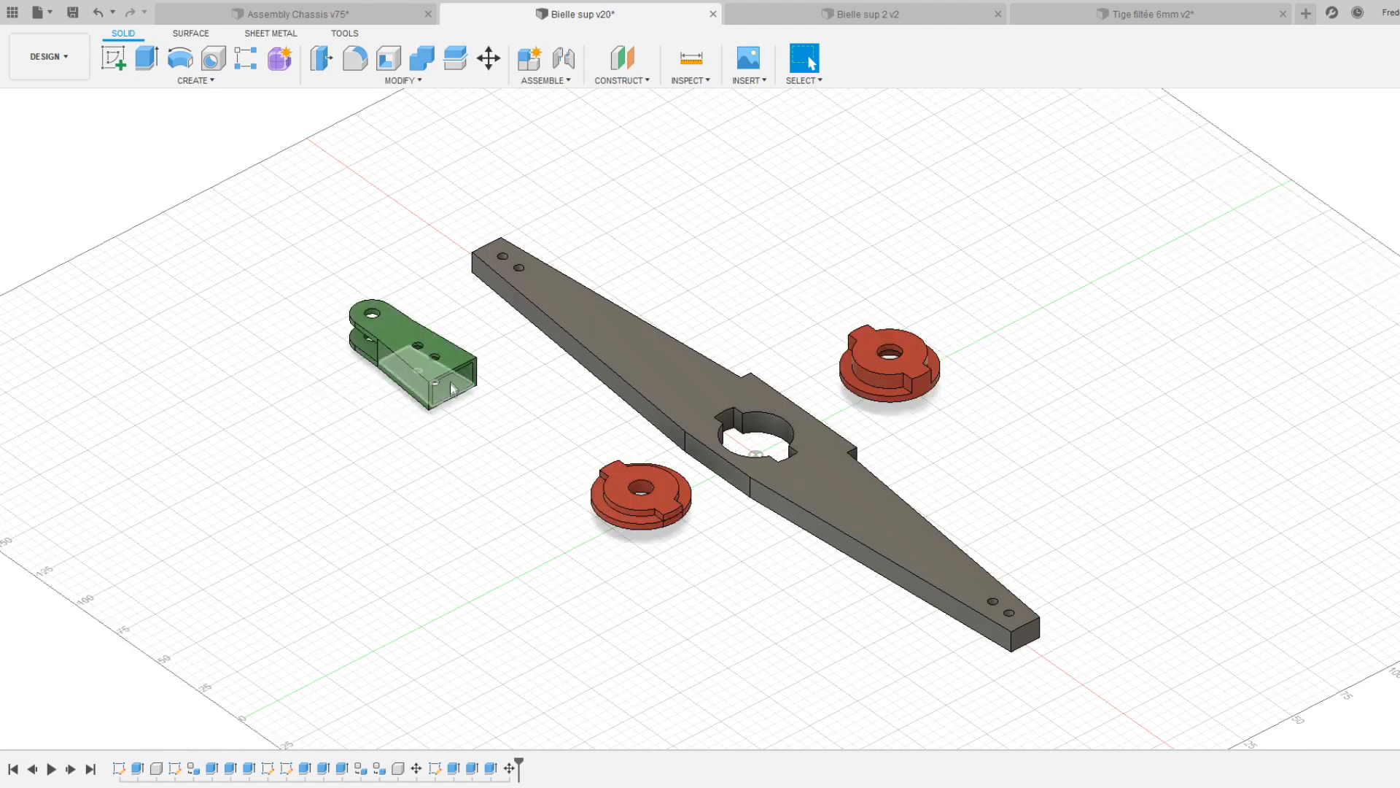
- Duplicate the green end bracket and move the copy sideways so it sits beside the original
click(130, 255)
key(m)
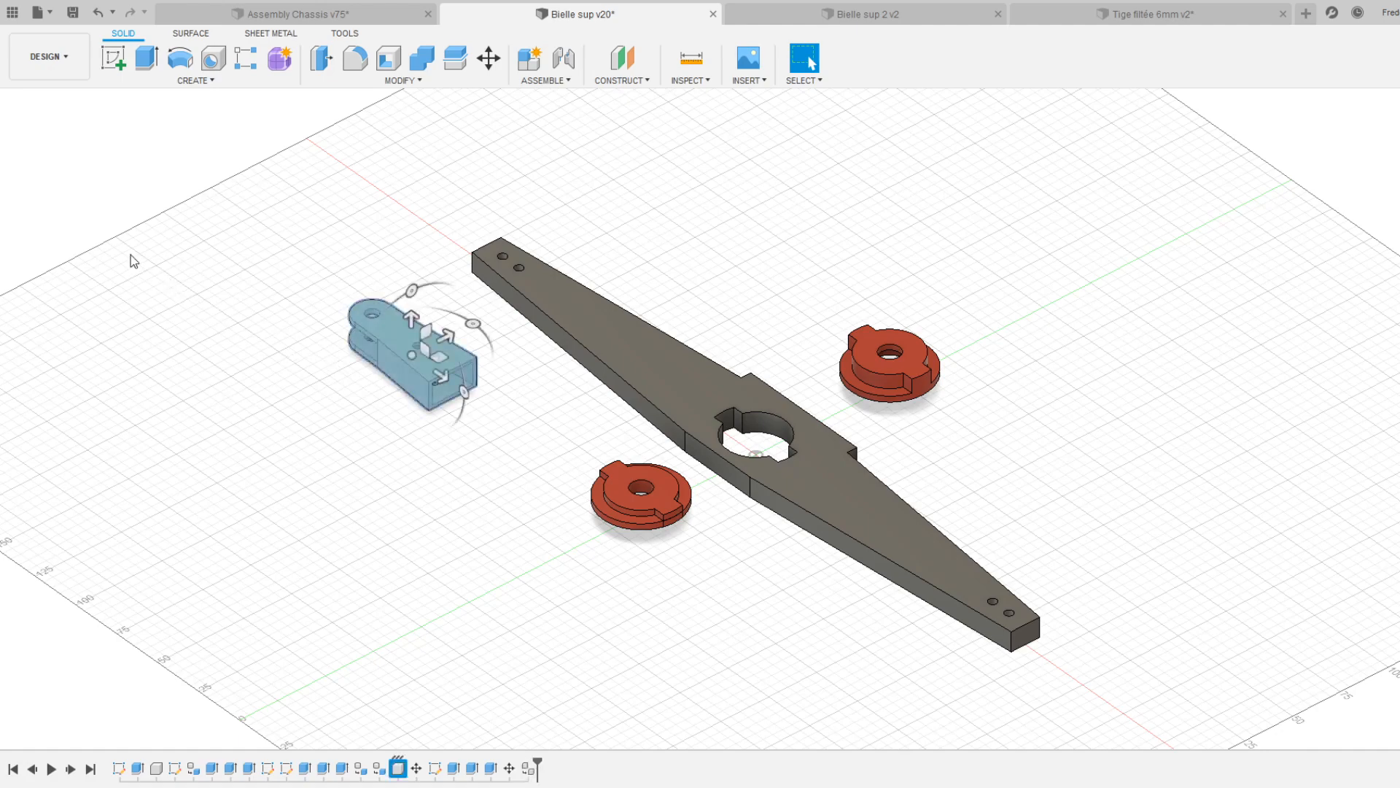
drag(447, 339, 365, 368)
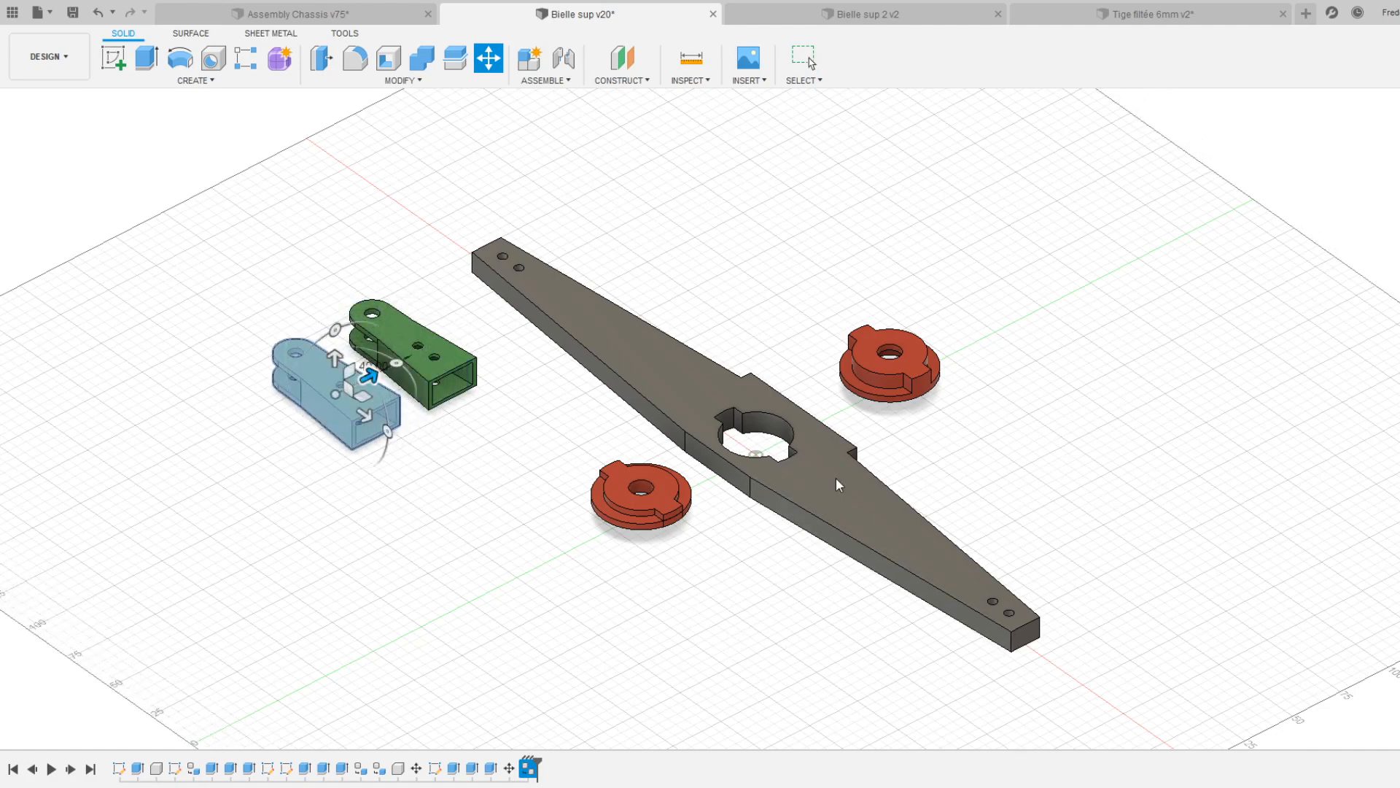
key(Return)
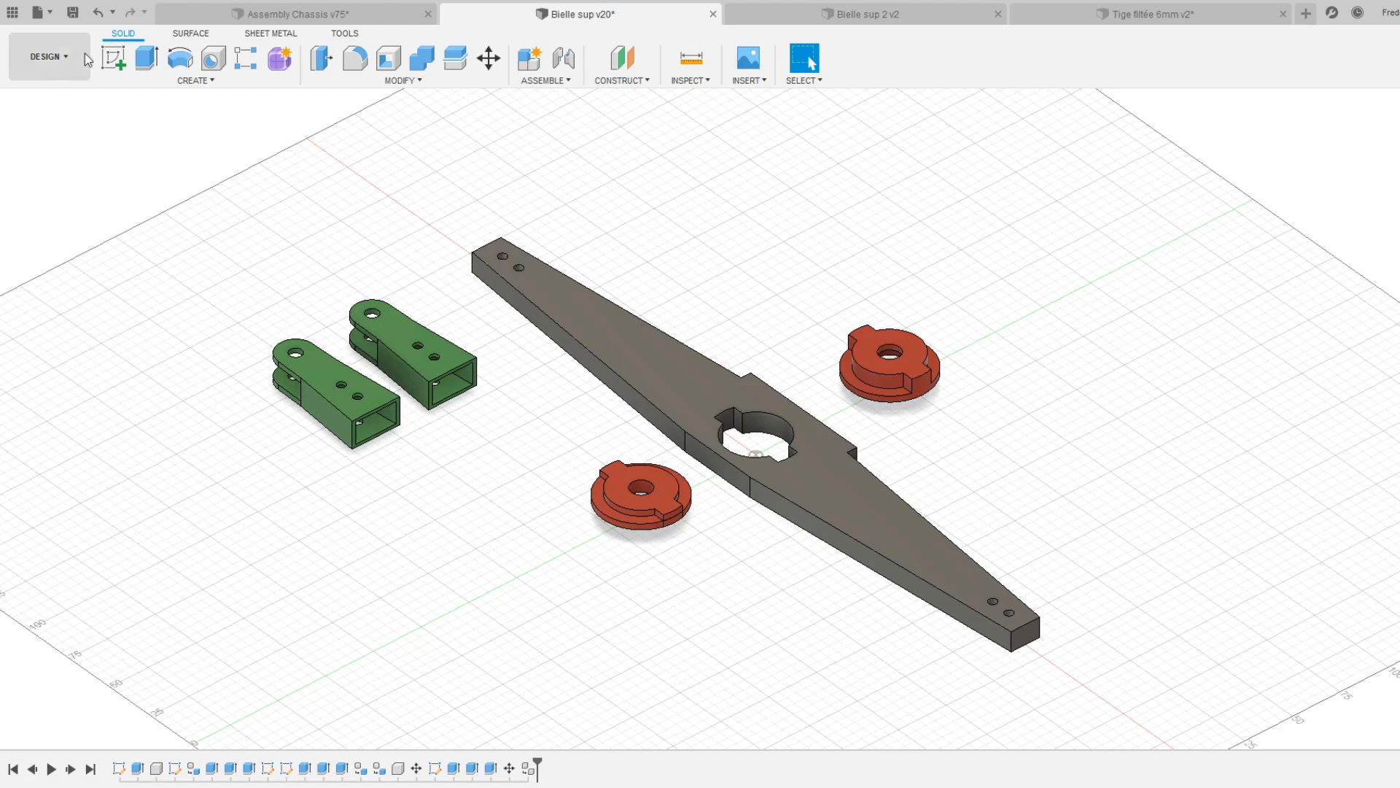
- Insert the Roulement bearing from the Motors & Mecanic Parts folder and position it in the open space beyond the nearer red flange
click(12, 12)
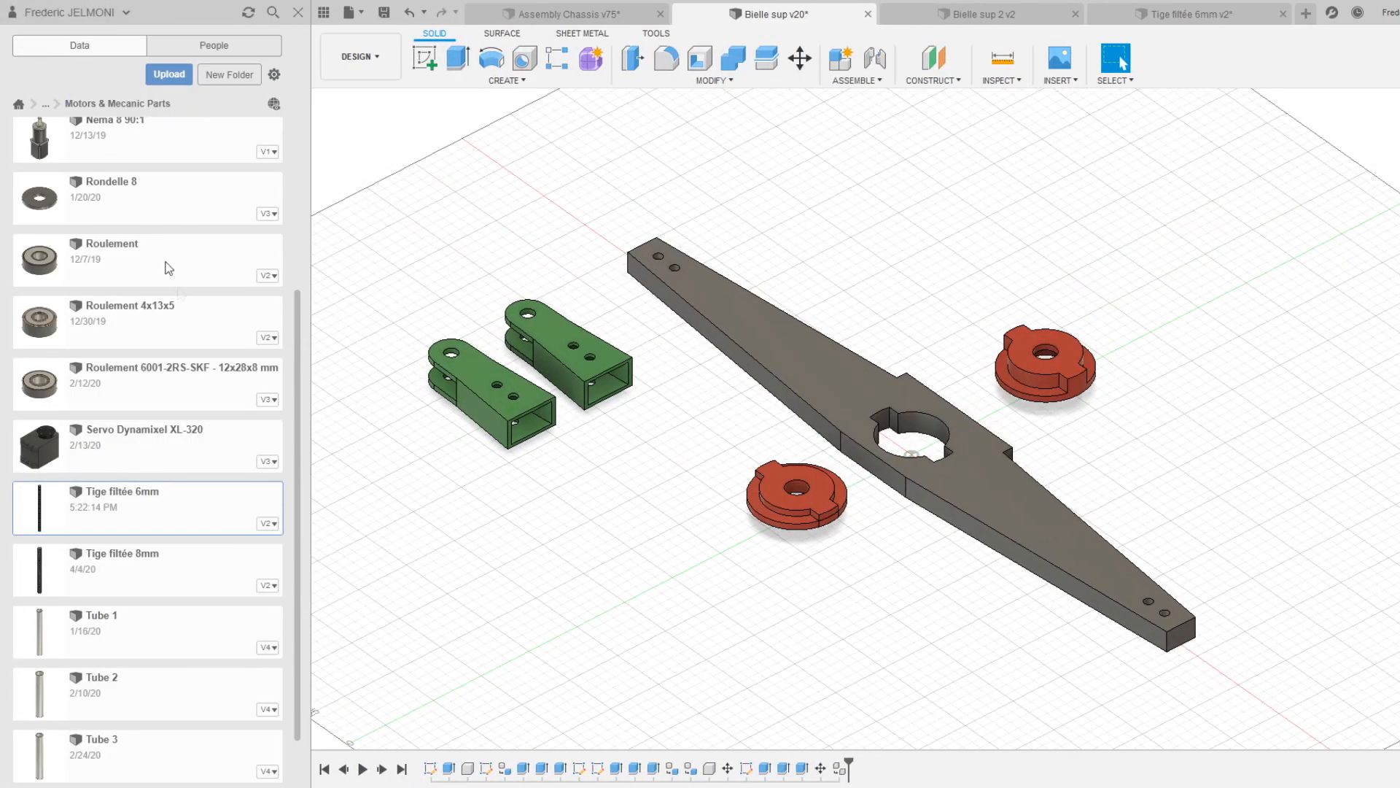
drag(128, 267, 508, 543)
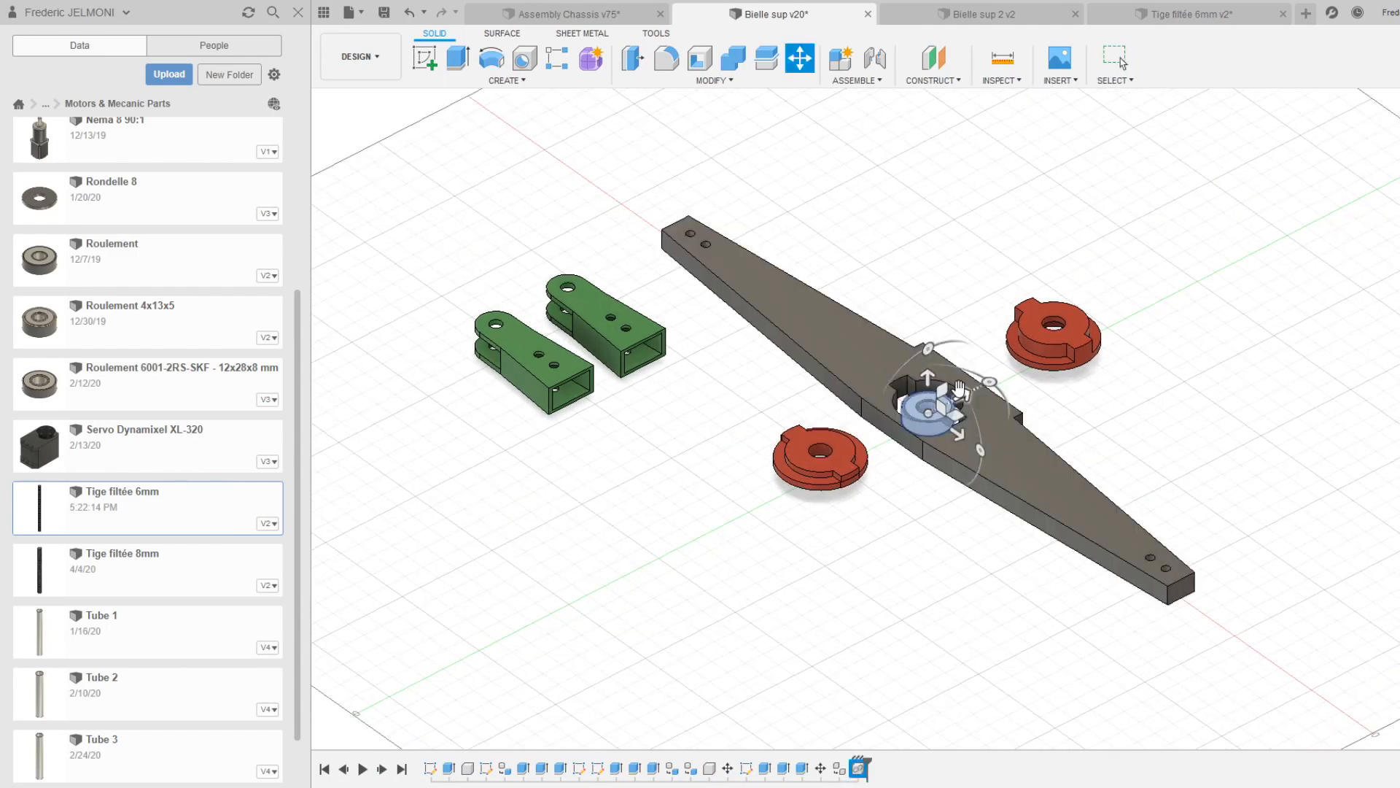
drag(959, 392, 728, 515)
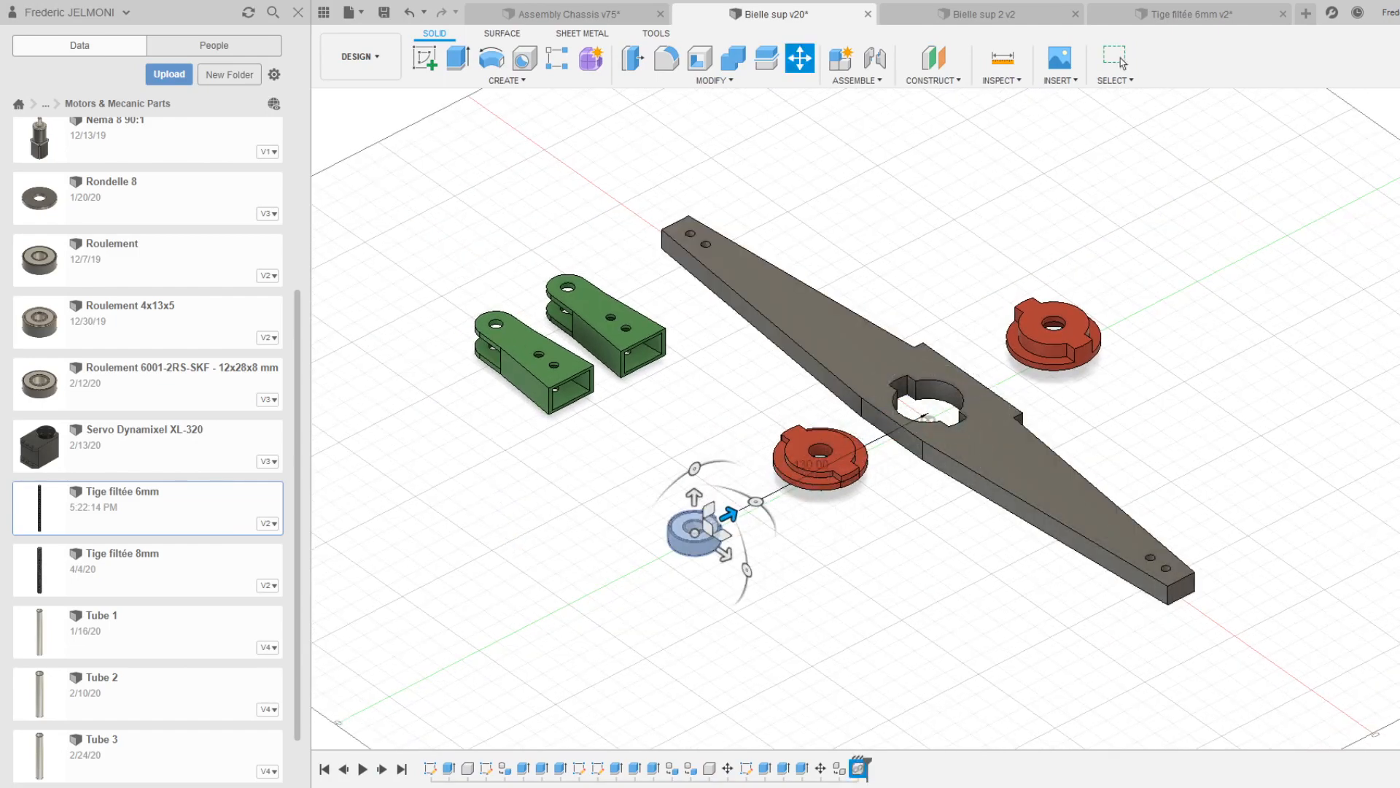
click(1399, 495)
click(298, 12)
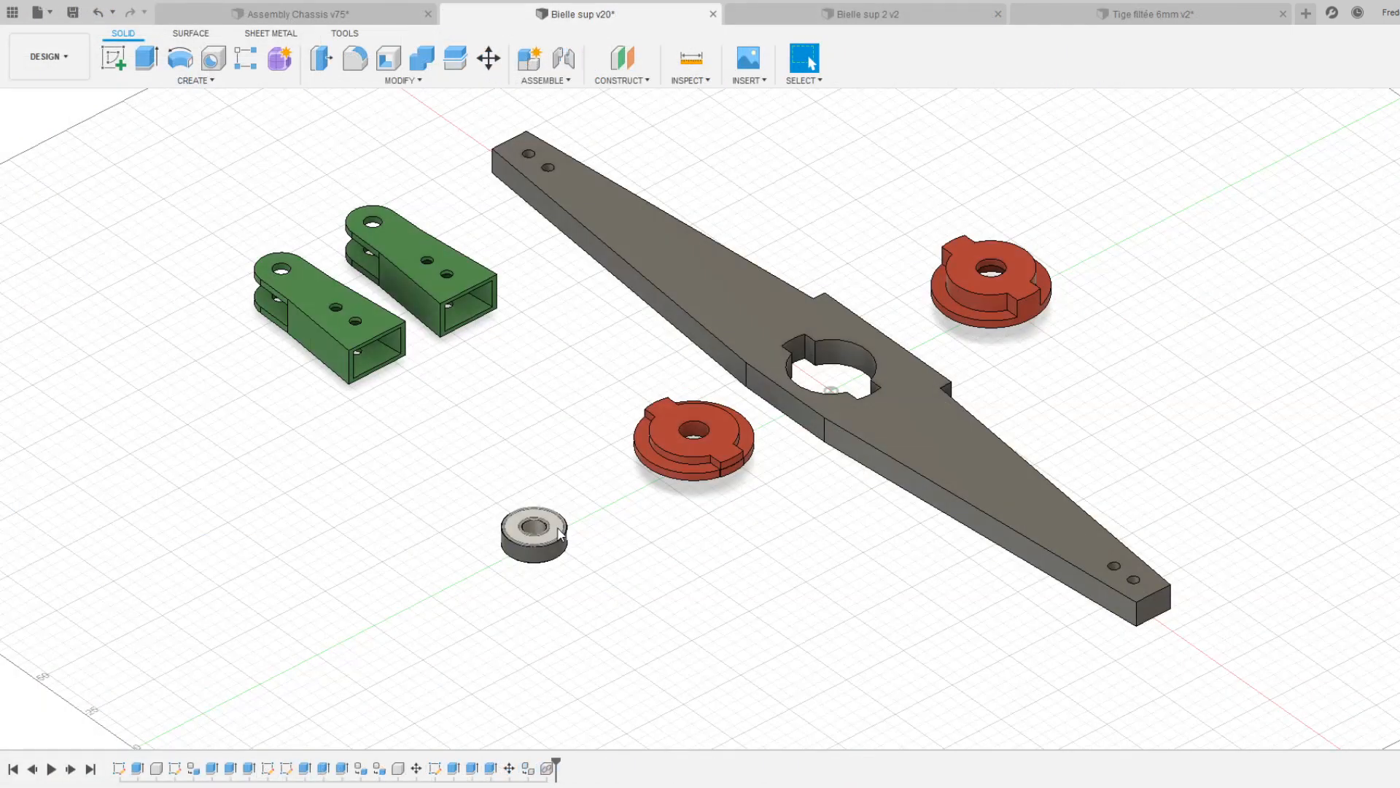
- Joint the bearing into the recess on the underside of the thicker red flange
click(564, 58)
scroll(563, 471, up, 2)
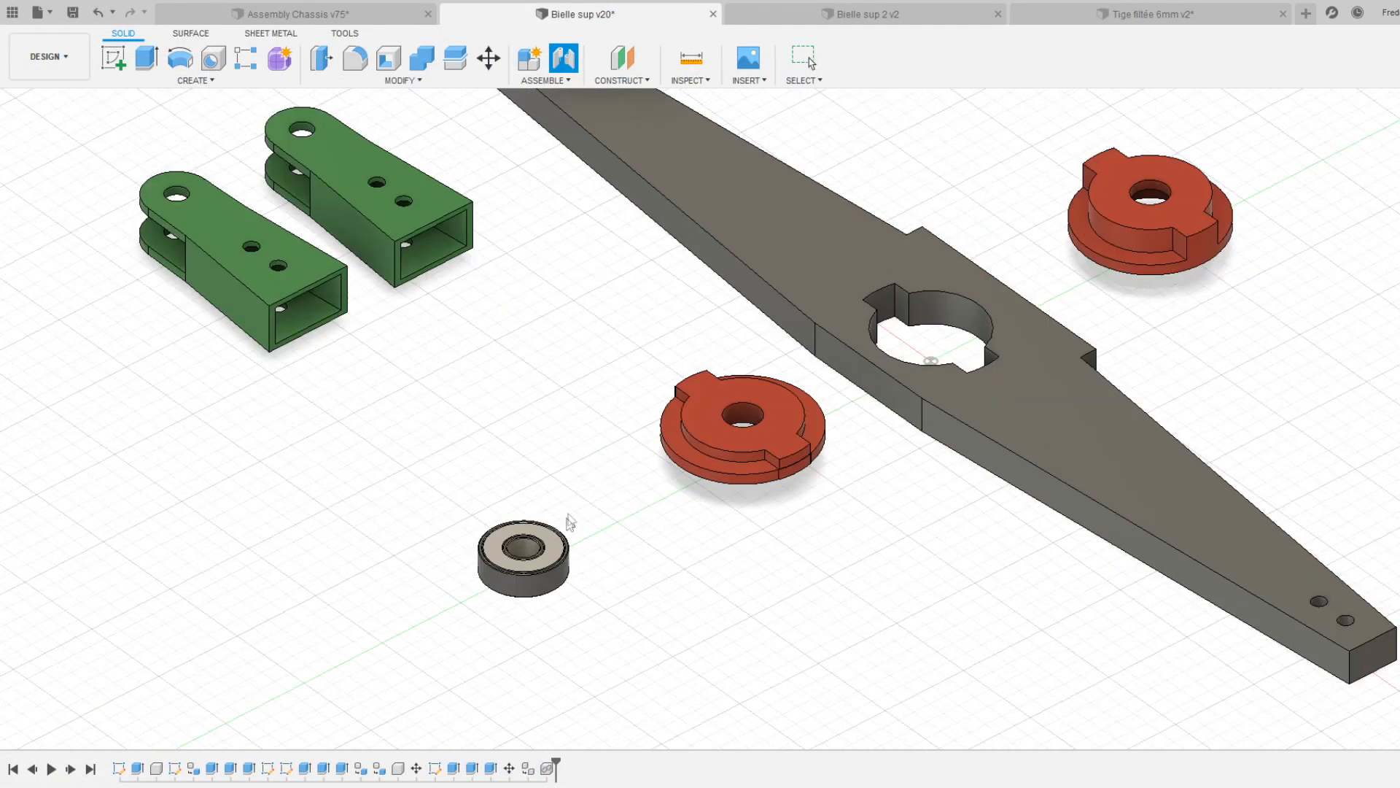
click(554, 551)
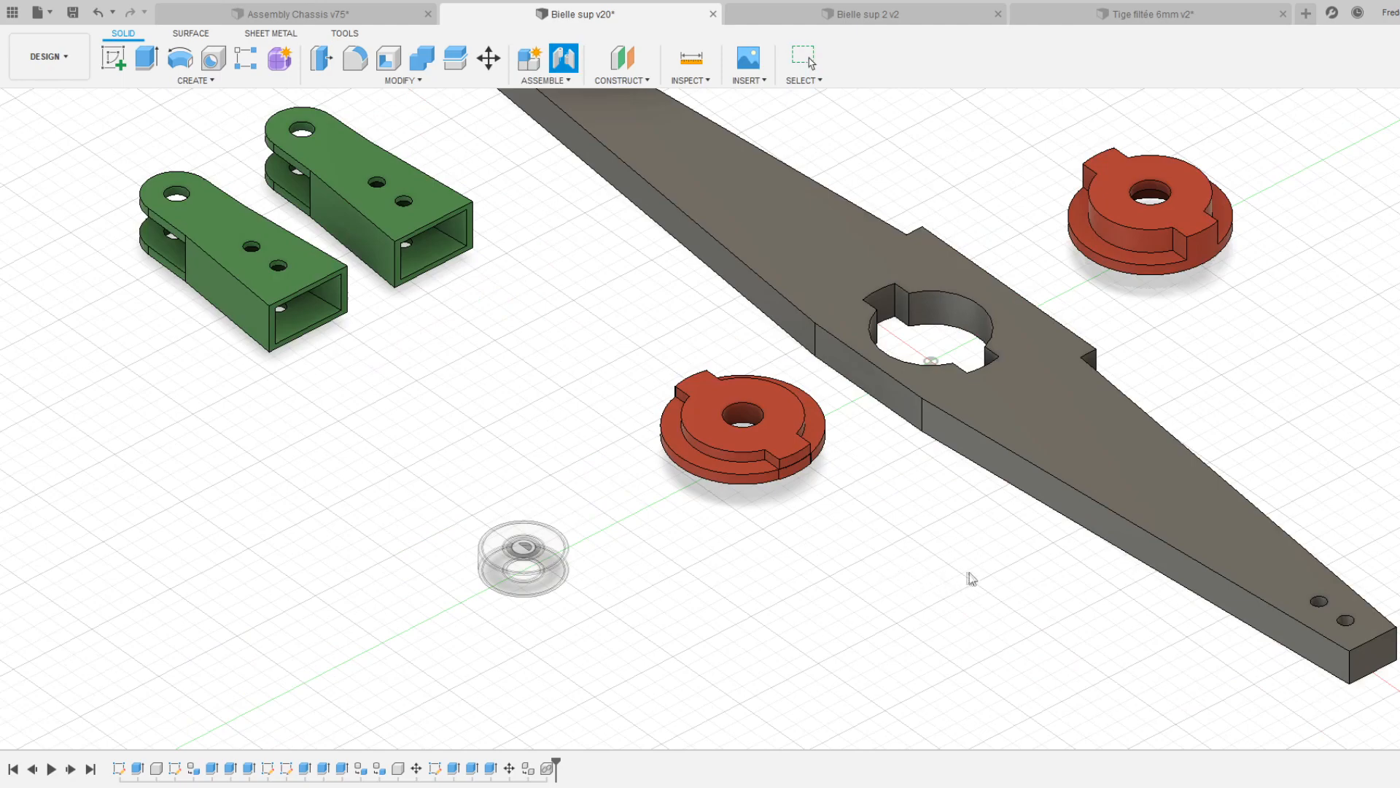
middle_drag(982, 579, 773, 204)
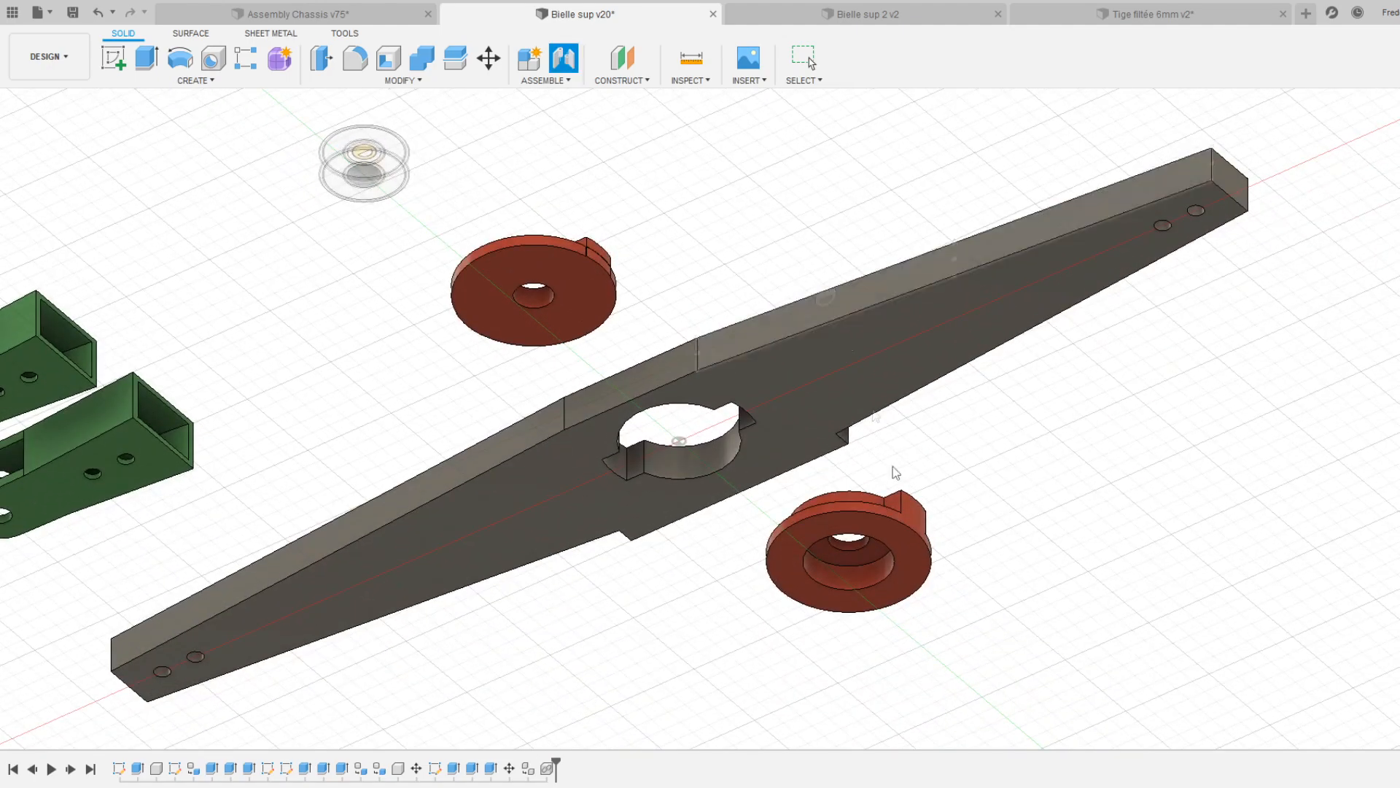
click(865, 557)
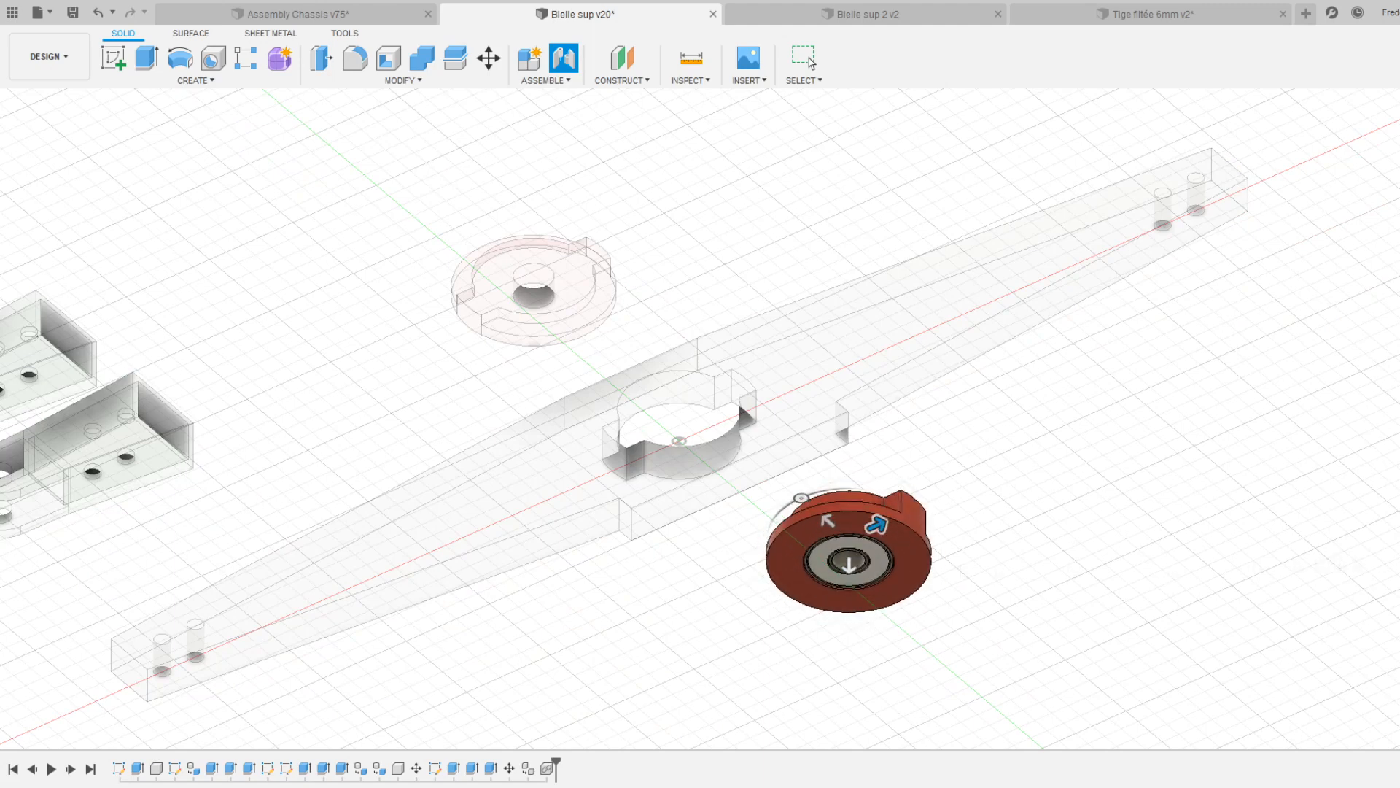
key(Return)
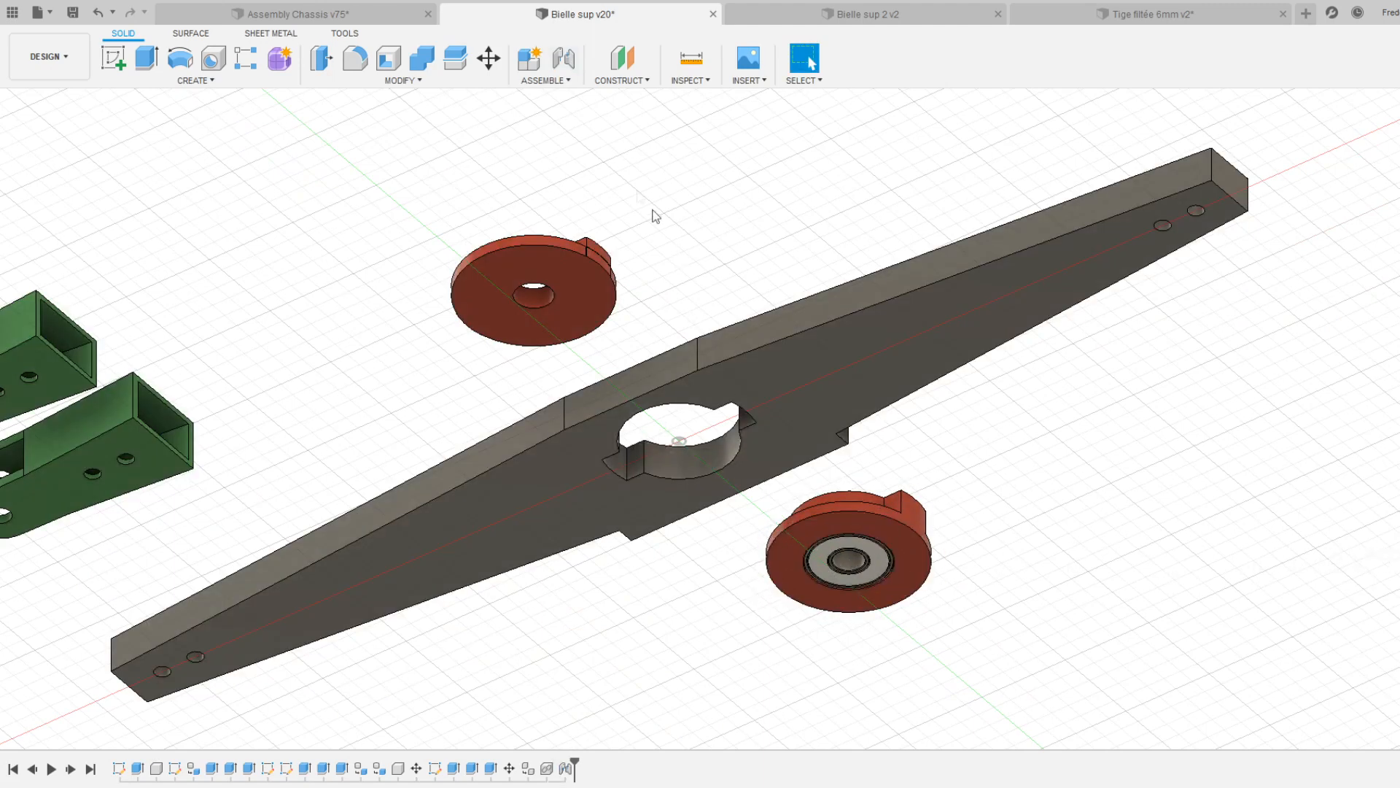
- Joint the arm's central opening to the red flange holding the bearing, seating the flange from below
click(570, 64)
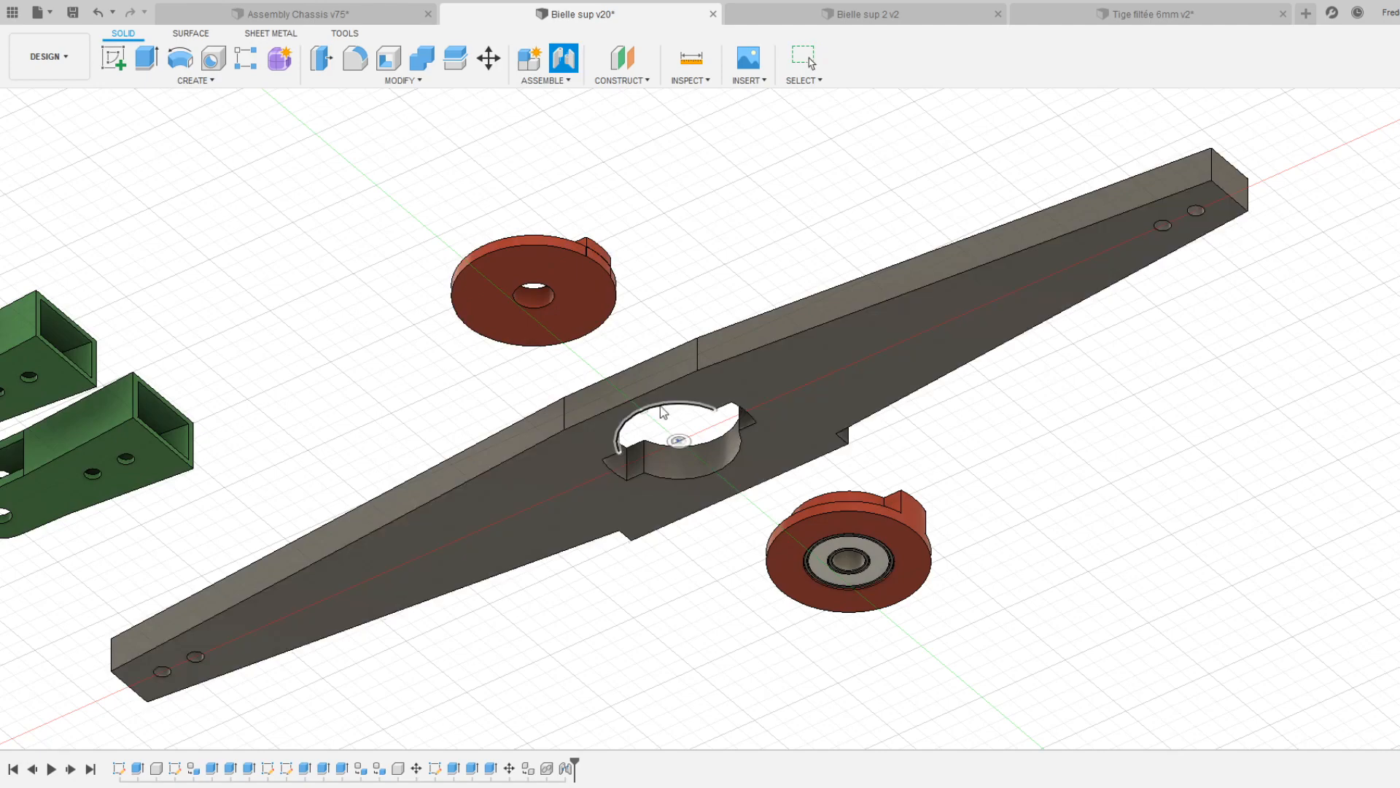
click(643, 412)
shift+middle_drag(709, 589, 709, 688)
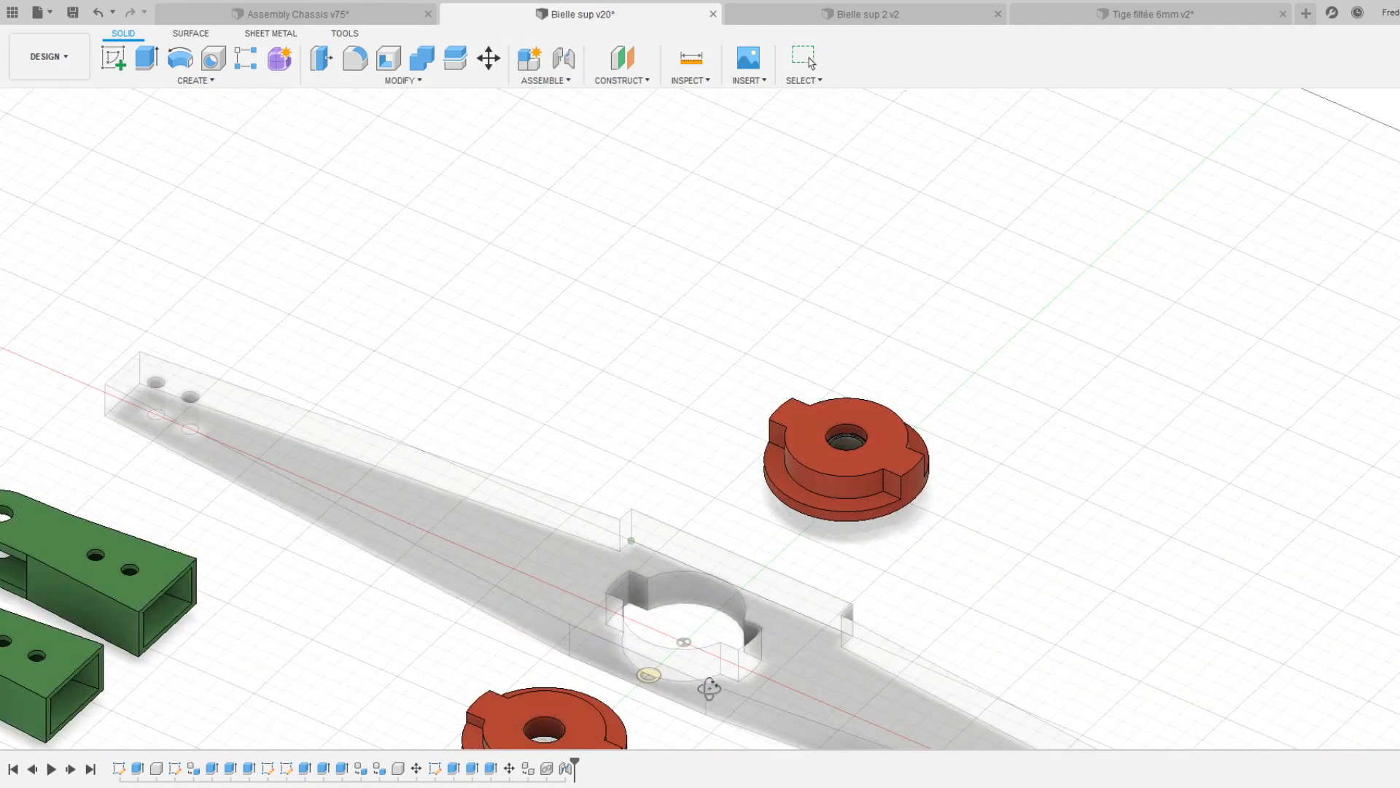
click(808, 497)
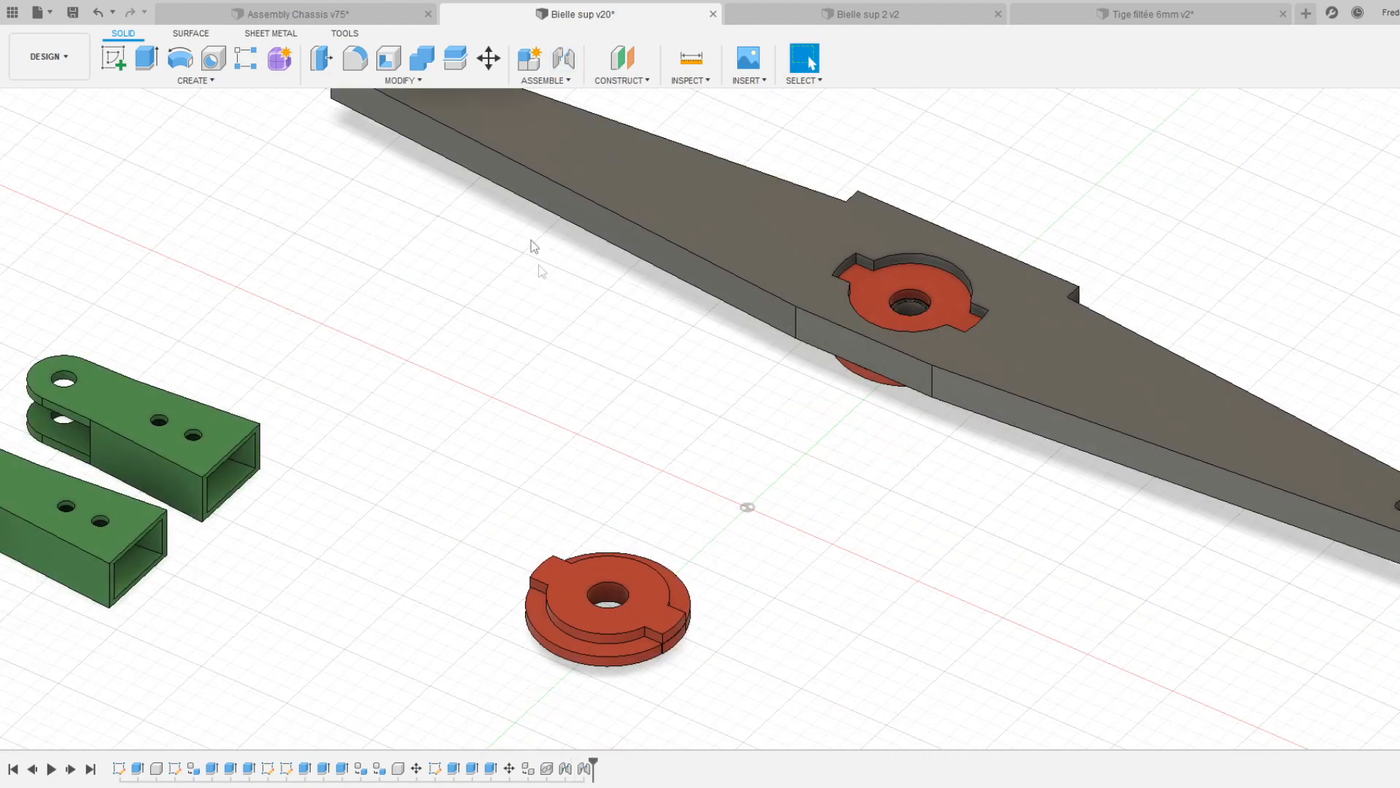
- Joint the second red flange to the top of the arm's central opening, flipped so its raised side faces into the opening
click(562, 67)
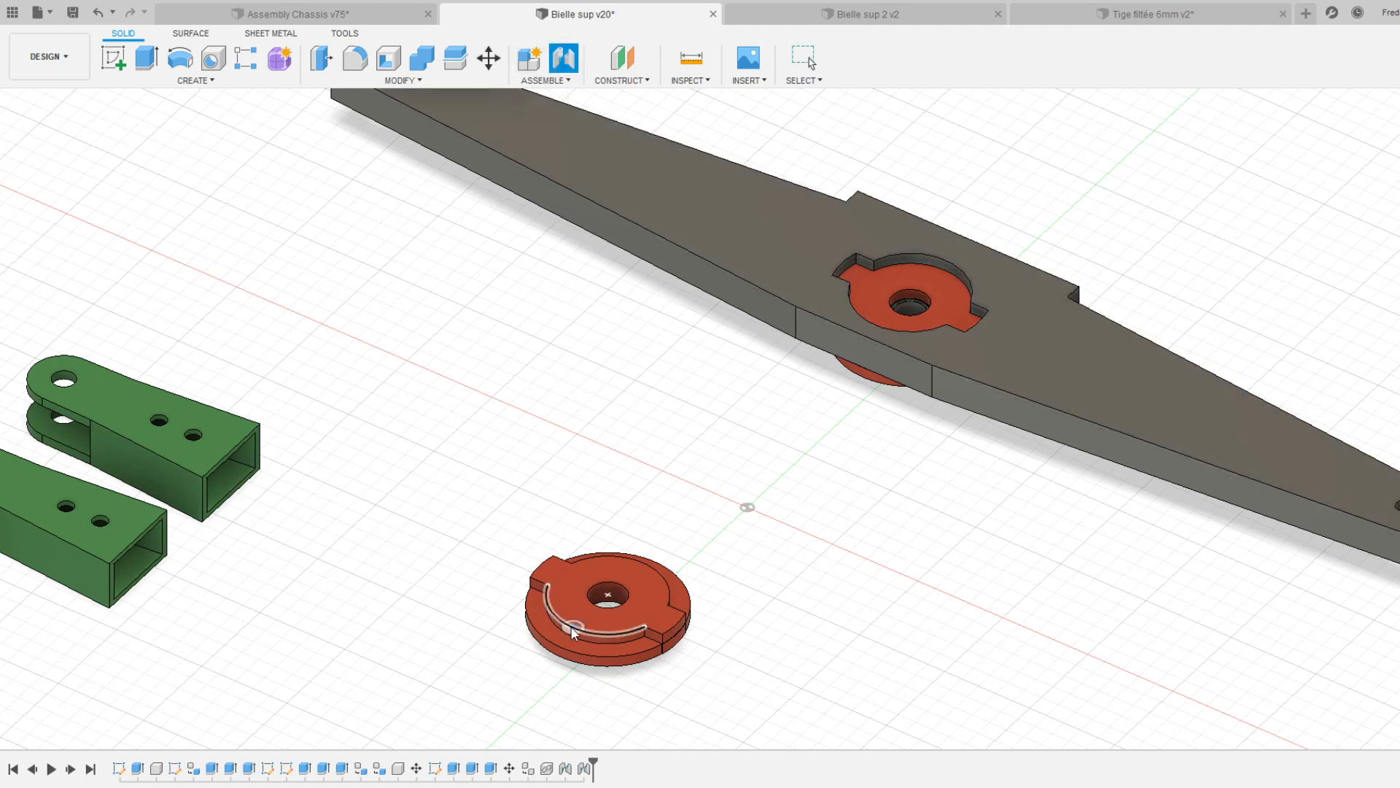
click(937, 275)
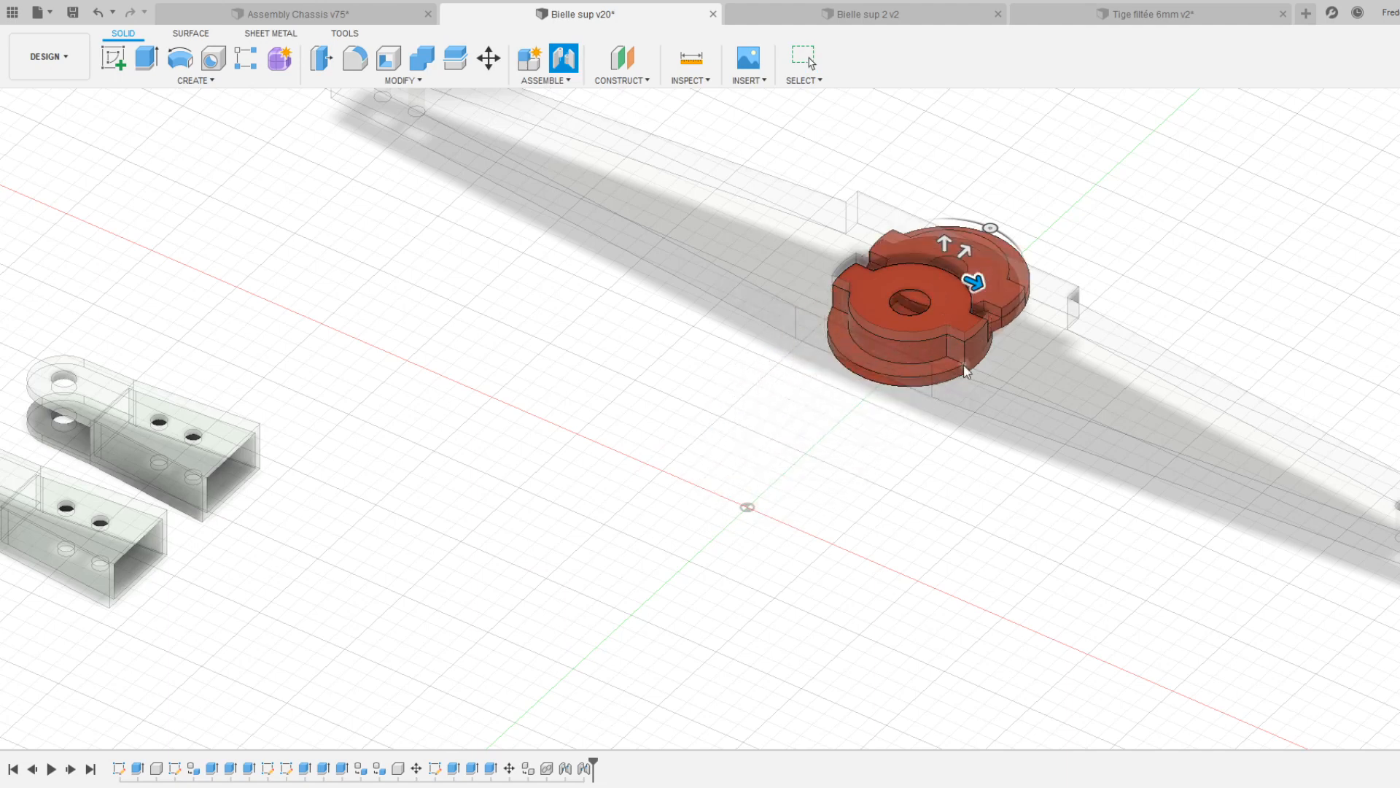
click(981, 371)
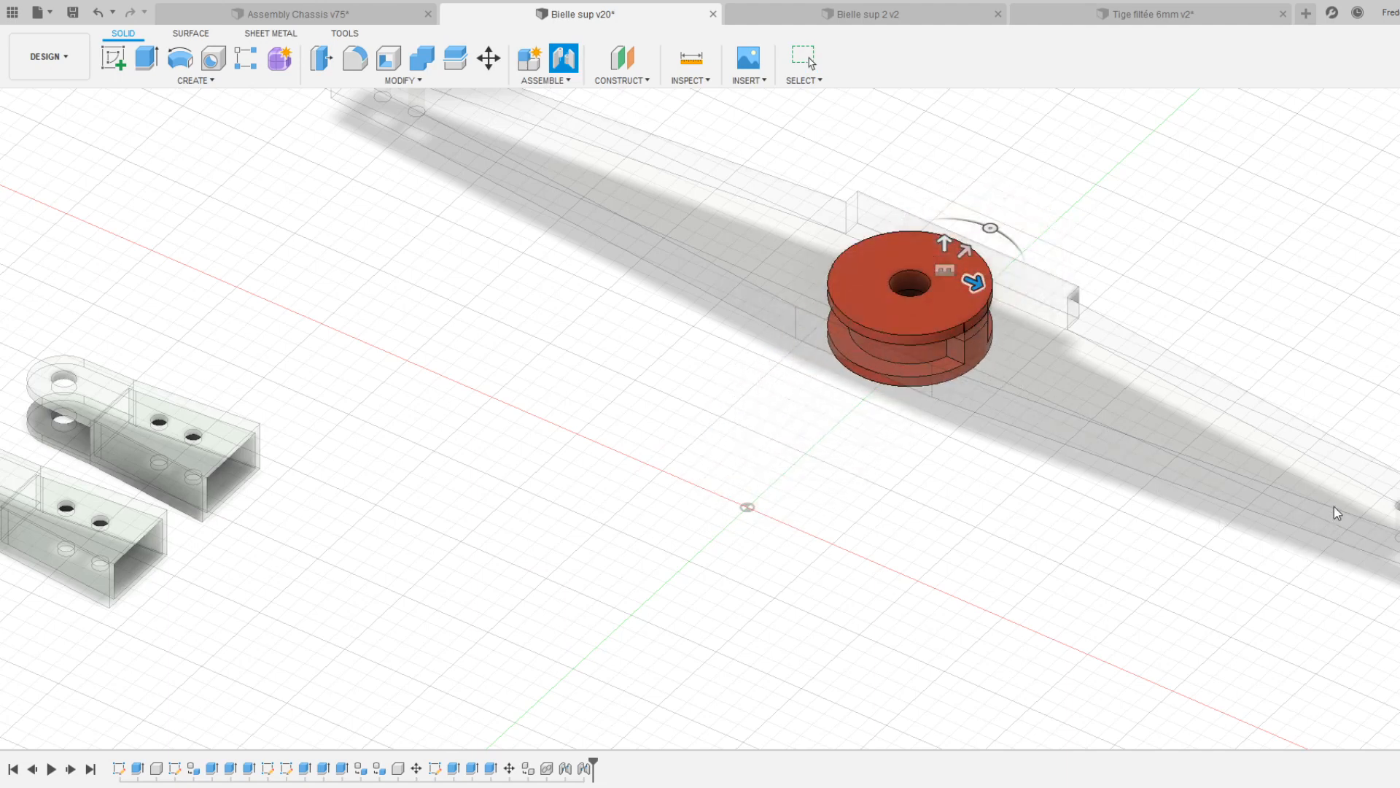
middle_drag(889, 559, 802, 573)
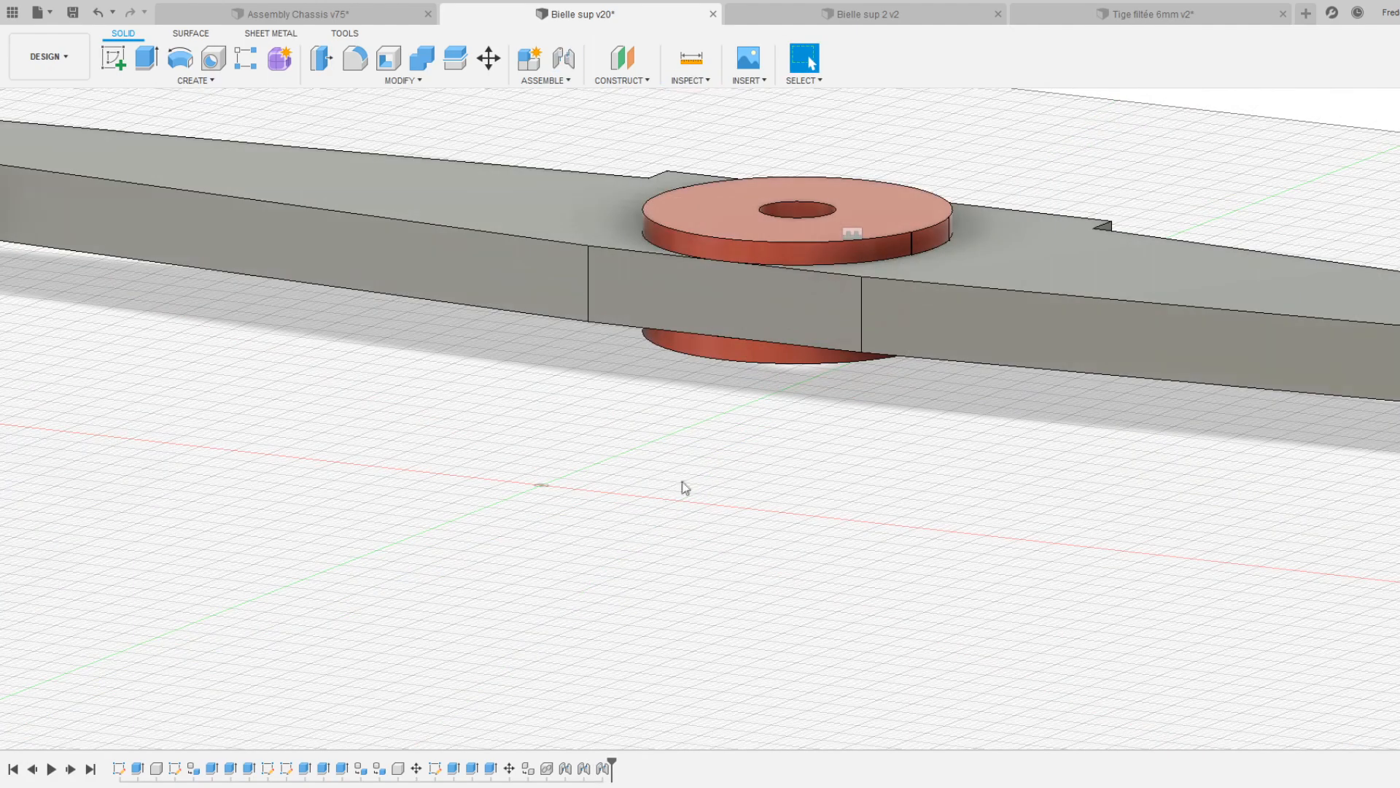
- Examine the fit of the two flanges with a section analysis based on the arm's central side face
middle_drag(685, 488, 666, 565)
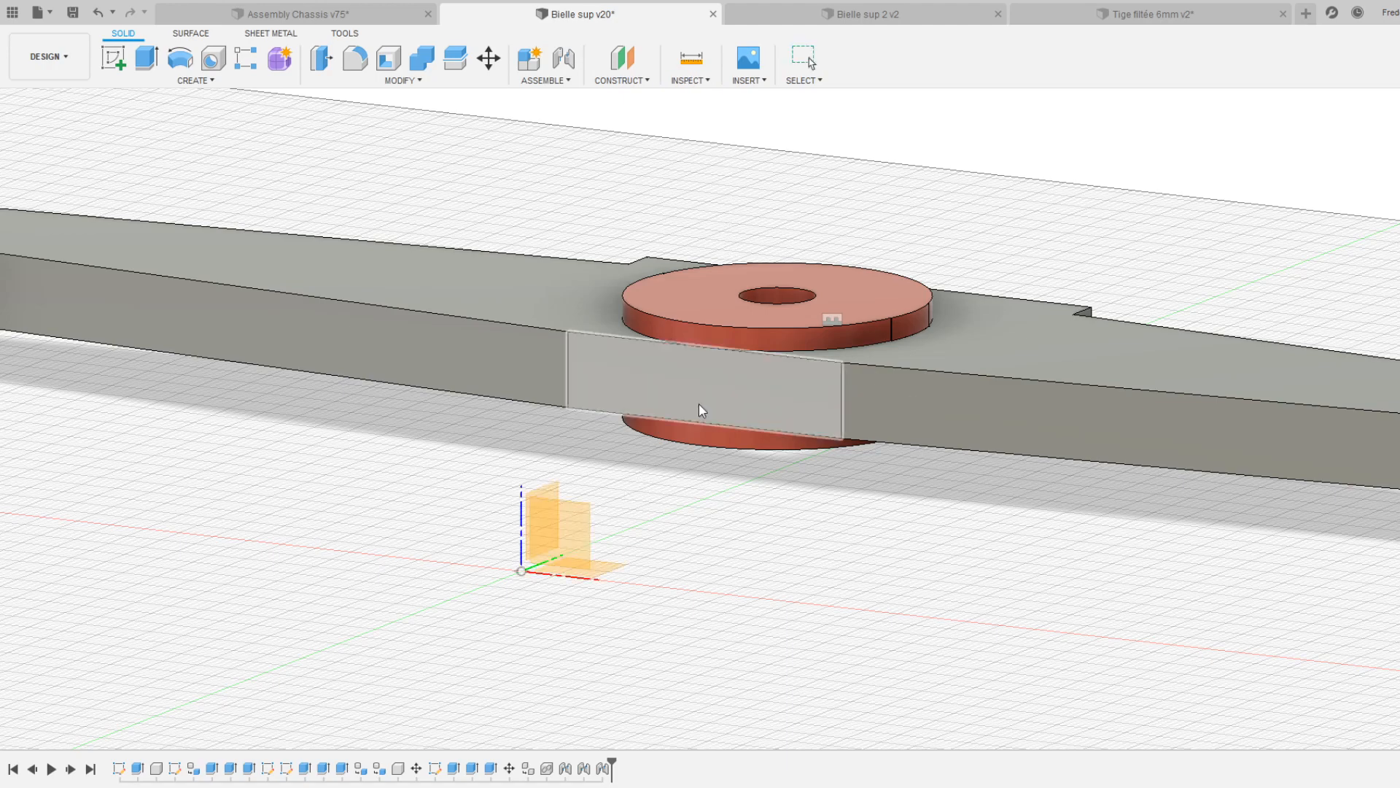
click(698, 404)
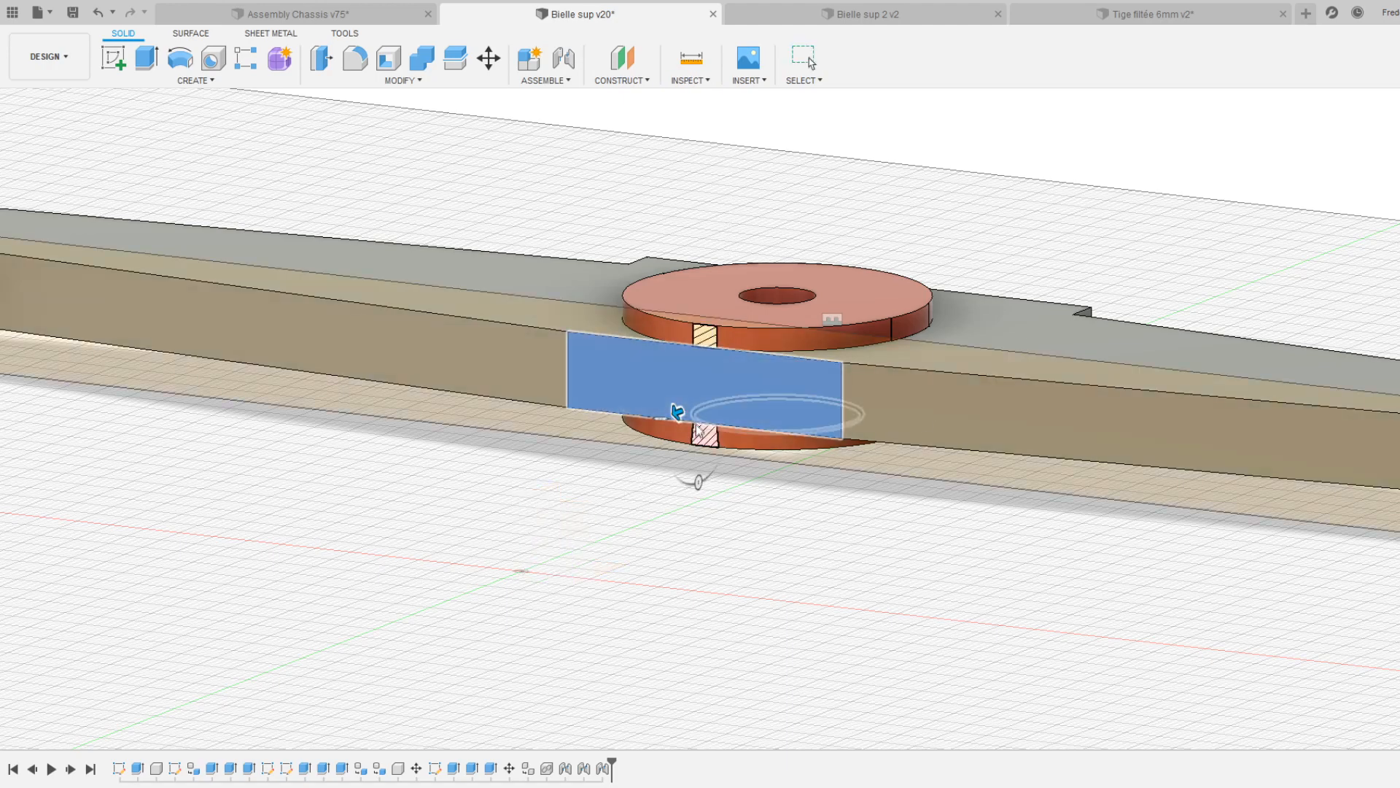
drag(694, 410, 713, 407)
- Joint one green bracket over the far end of the arm, matching its lower hole nearest the opening to the arm's inner end hole
click(1320, 136)
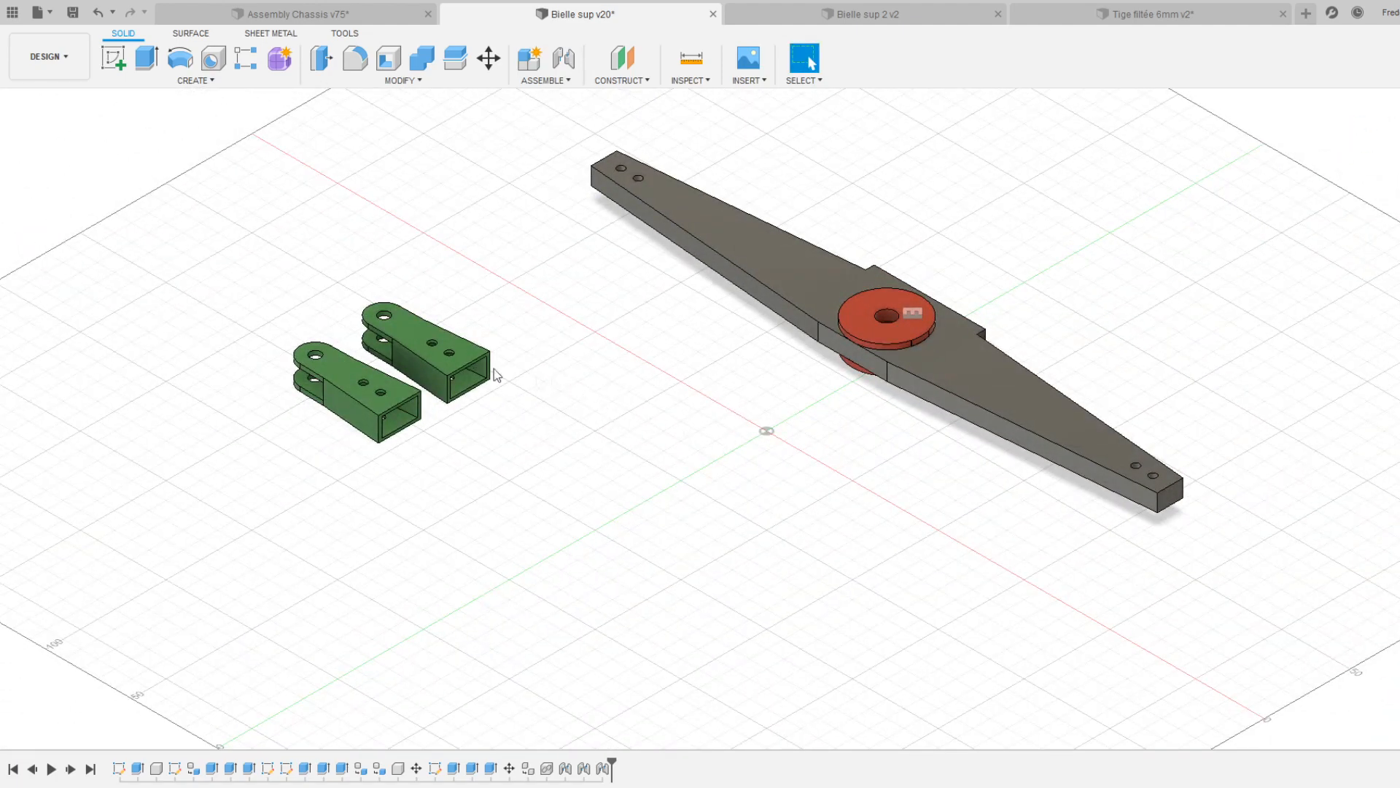
scroll(423, 329, up, 10)
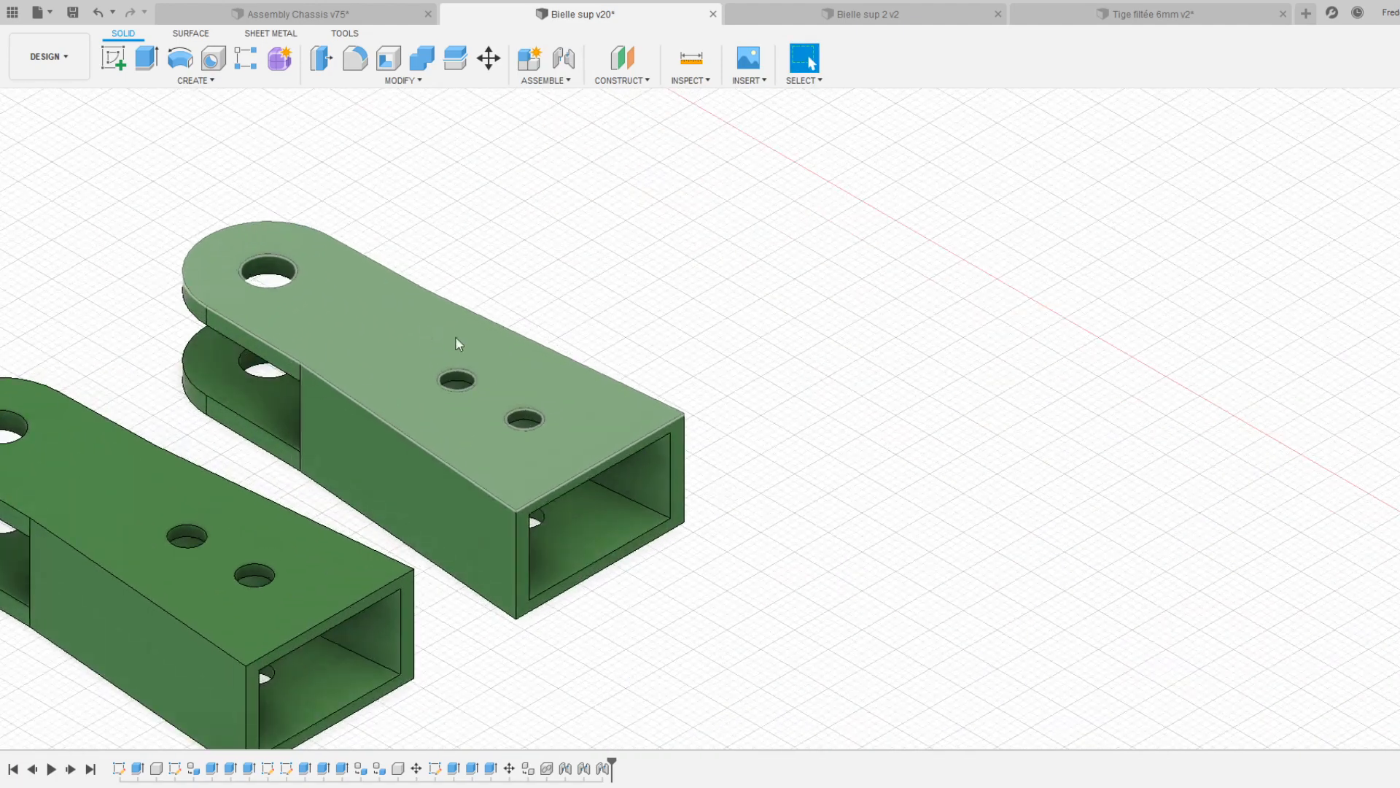
middle_drag(682, 645, 802, 553)
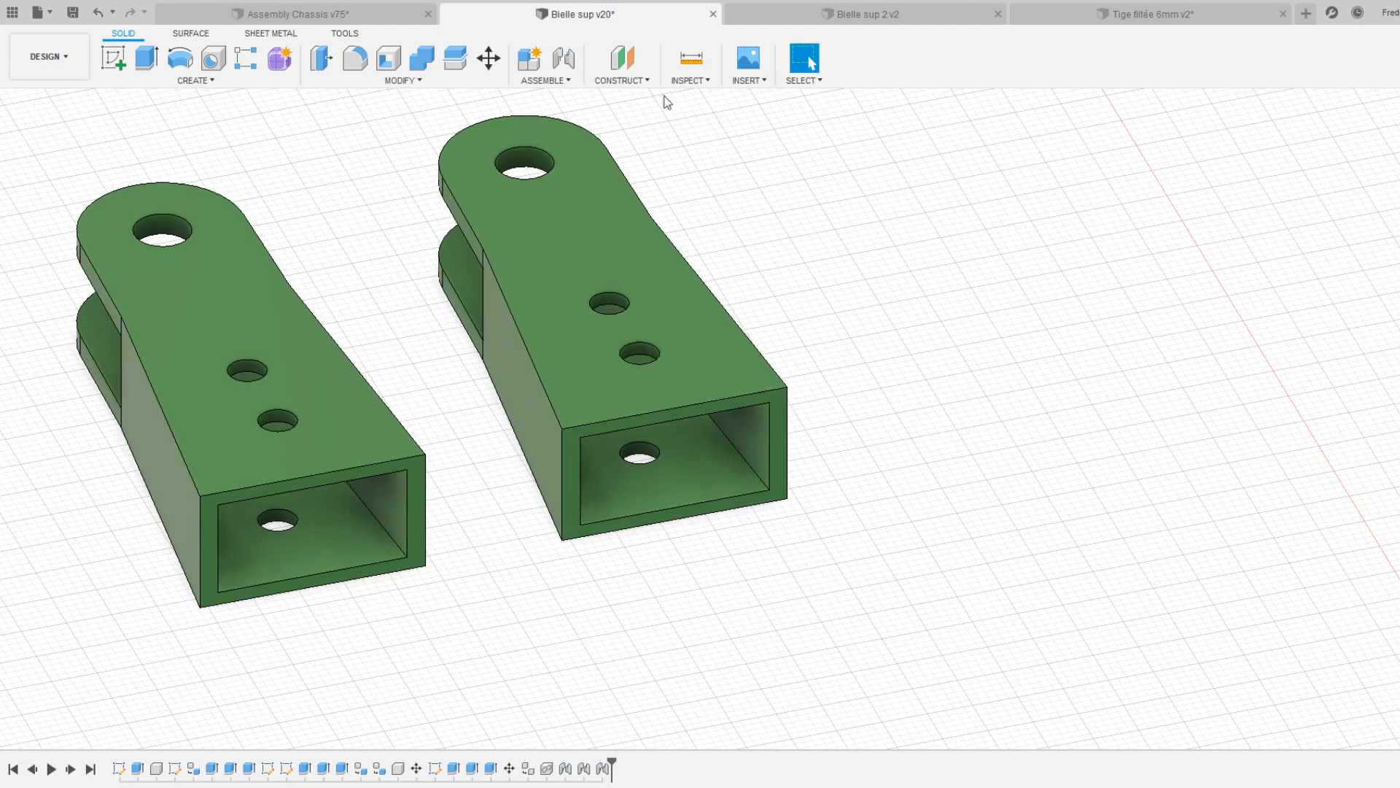
click(567, 65)
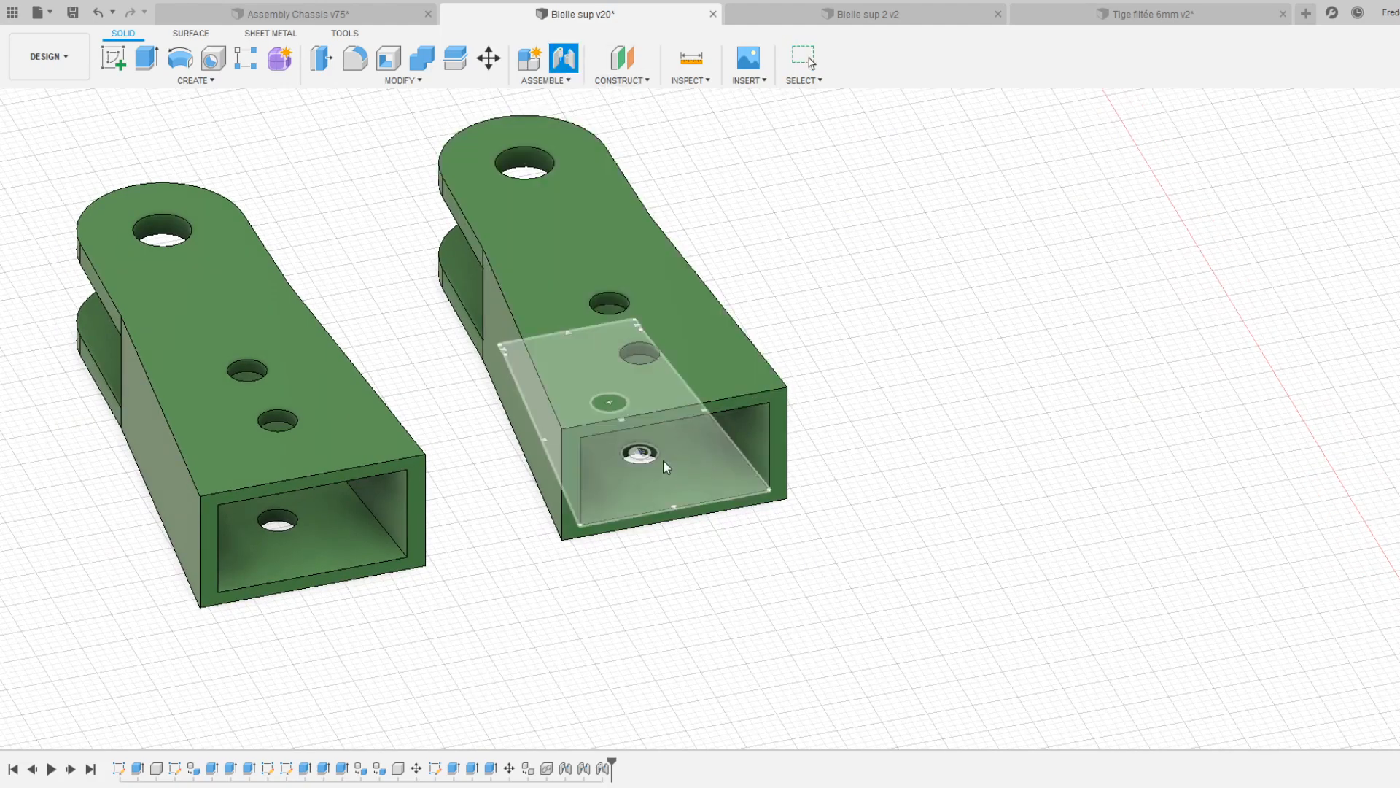
click(663, 460)
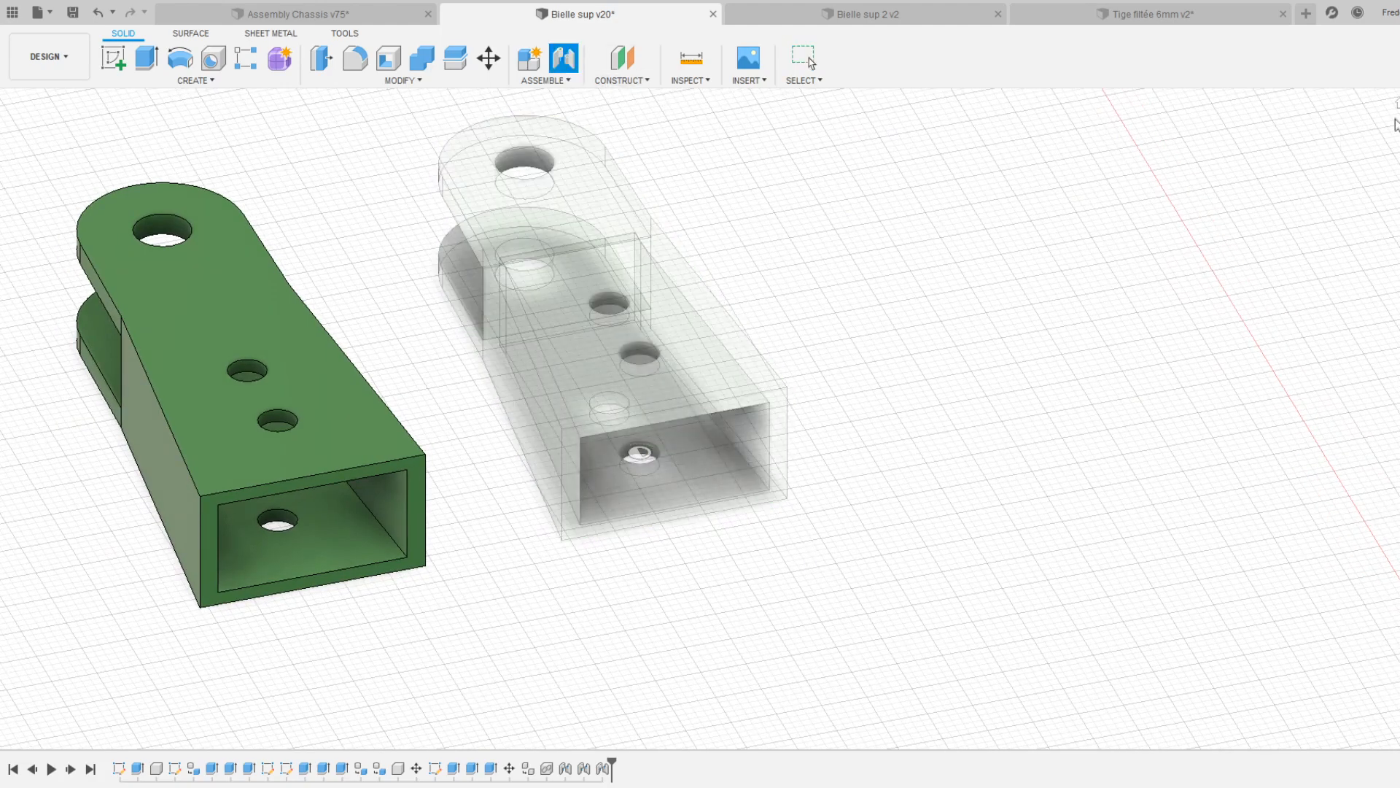
click(1398, 108)
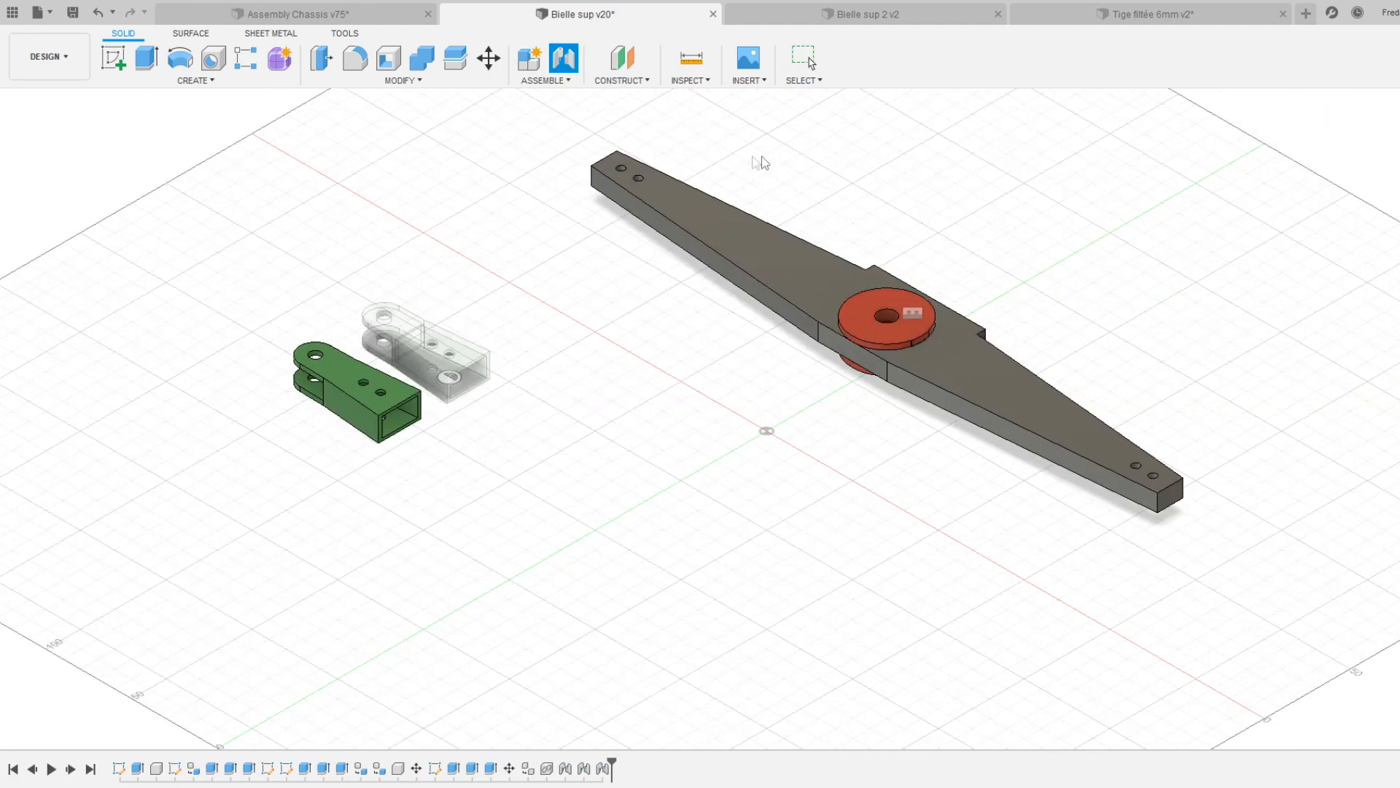
scroll(634, 189, up, 5)
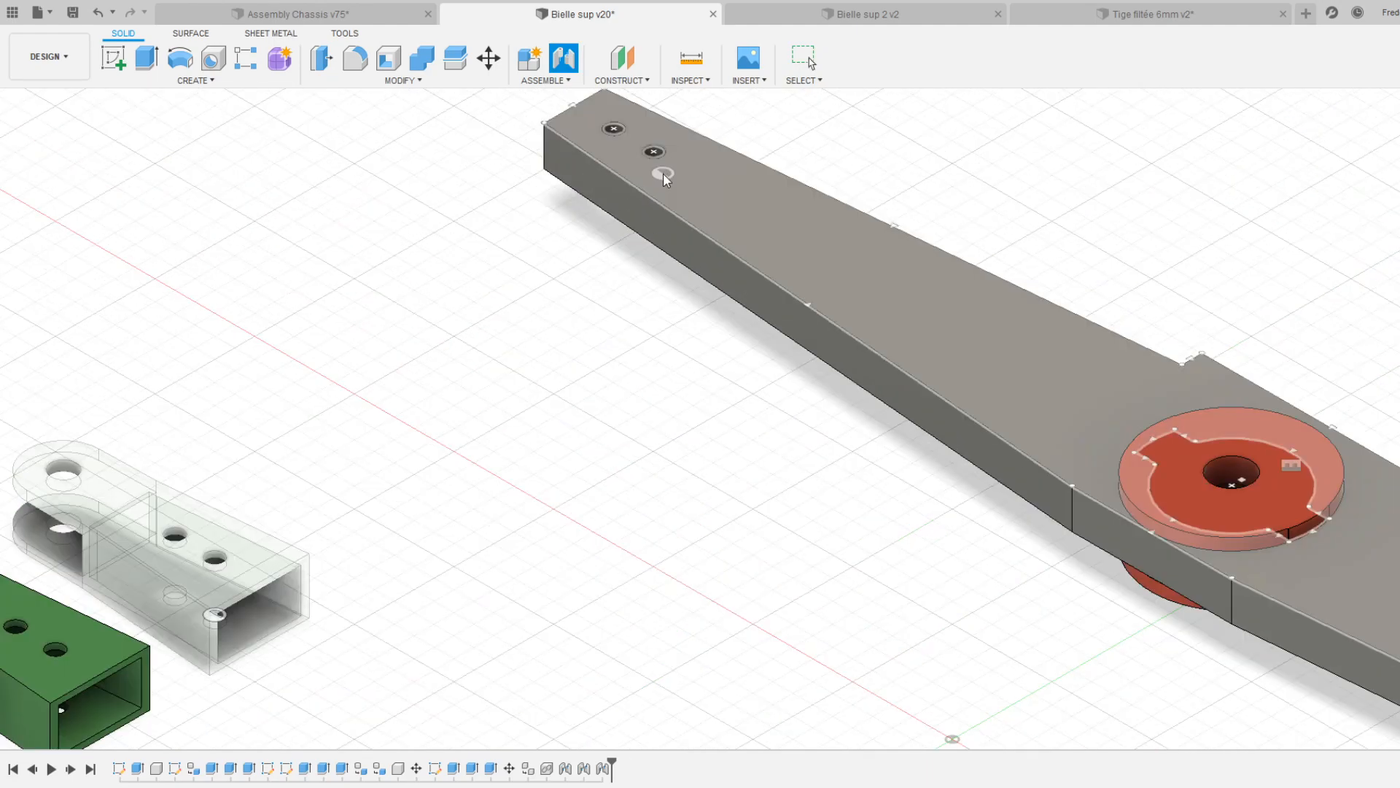
click(662, 160)
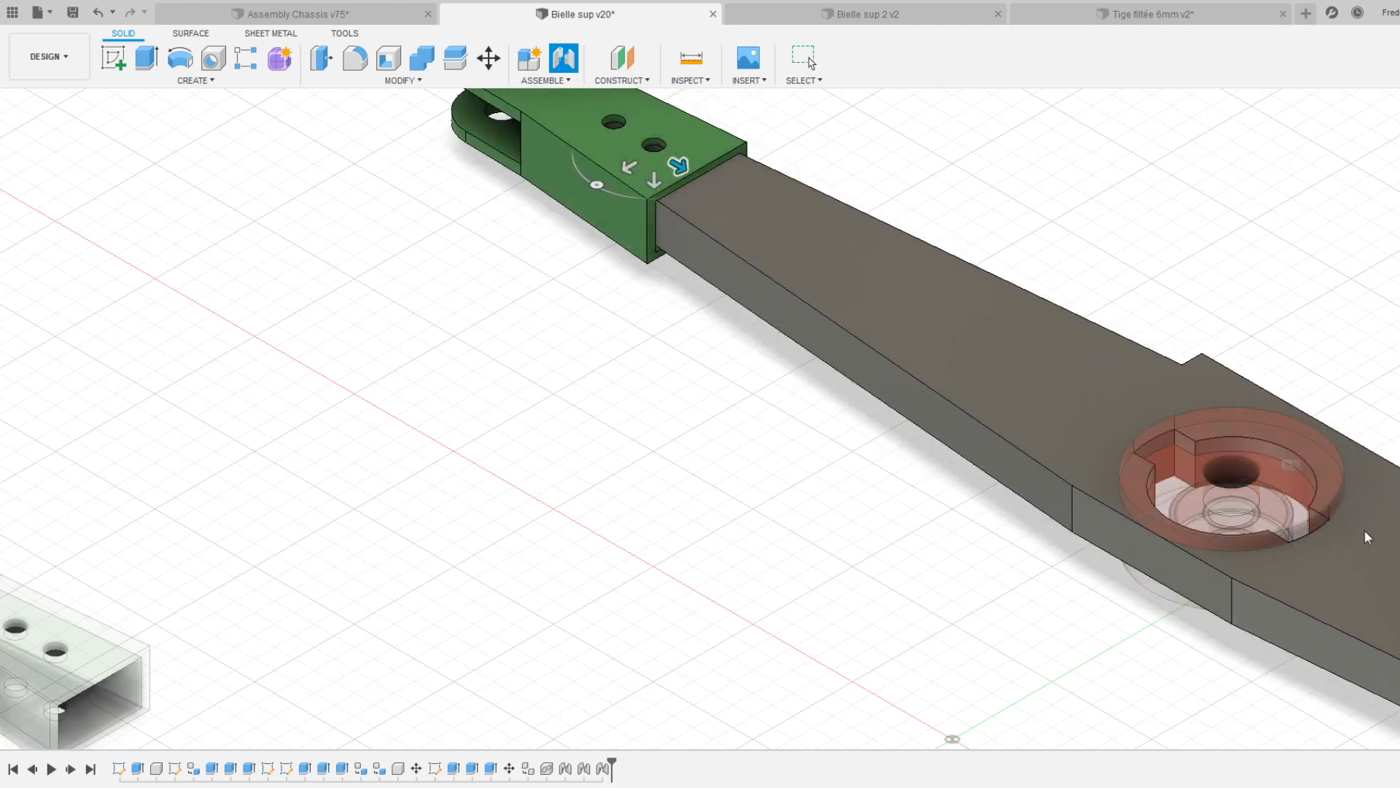
click(1394, 556)
- Joint the second green bracket over the arm's free end, matching its lower hole nearest the opening to the arm's inner hole and turning it outward
shift+middle_drag(216, 600, 150, 588)
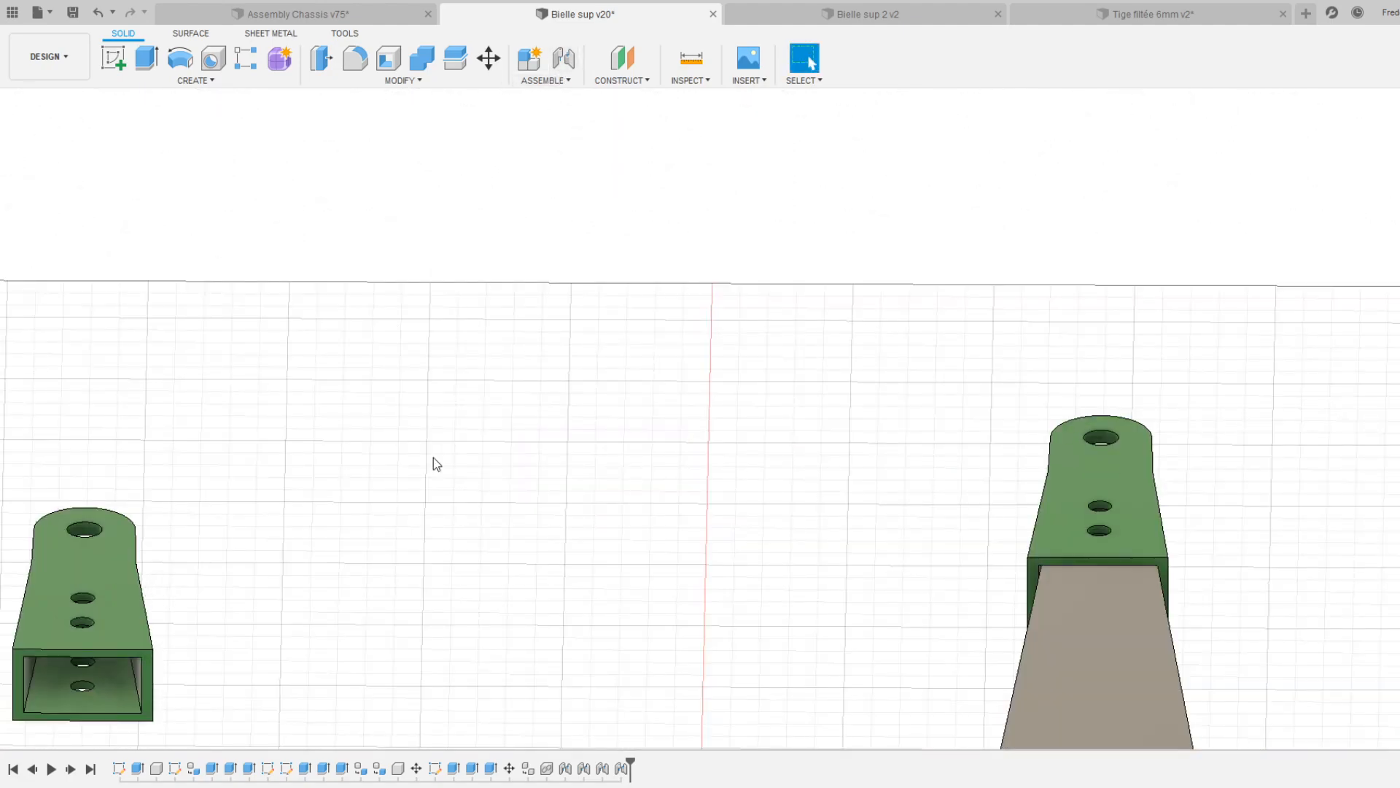
middle_drag(433, 457, 659, 357)
click(564, 60)
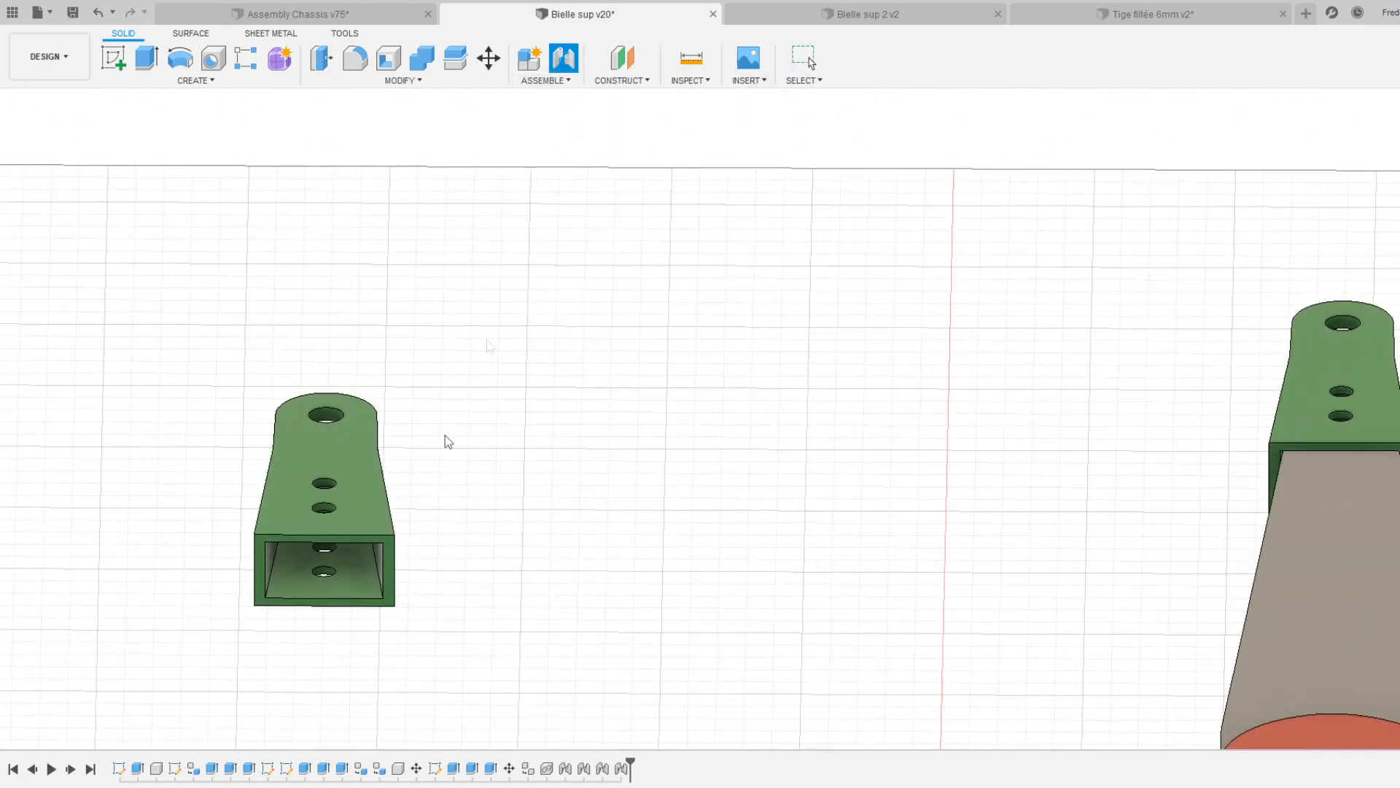
click(343, 579)
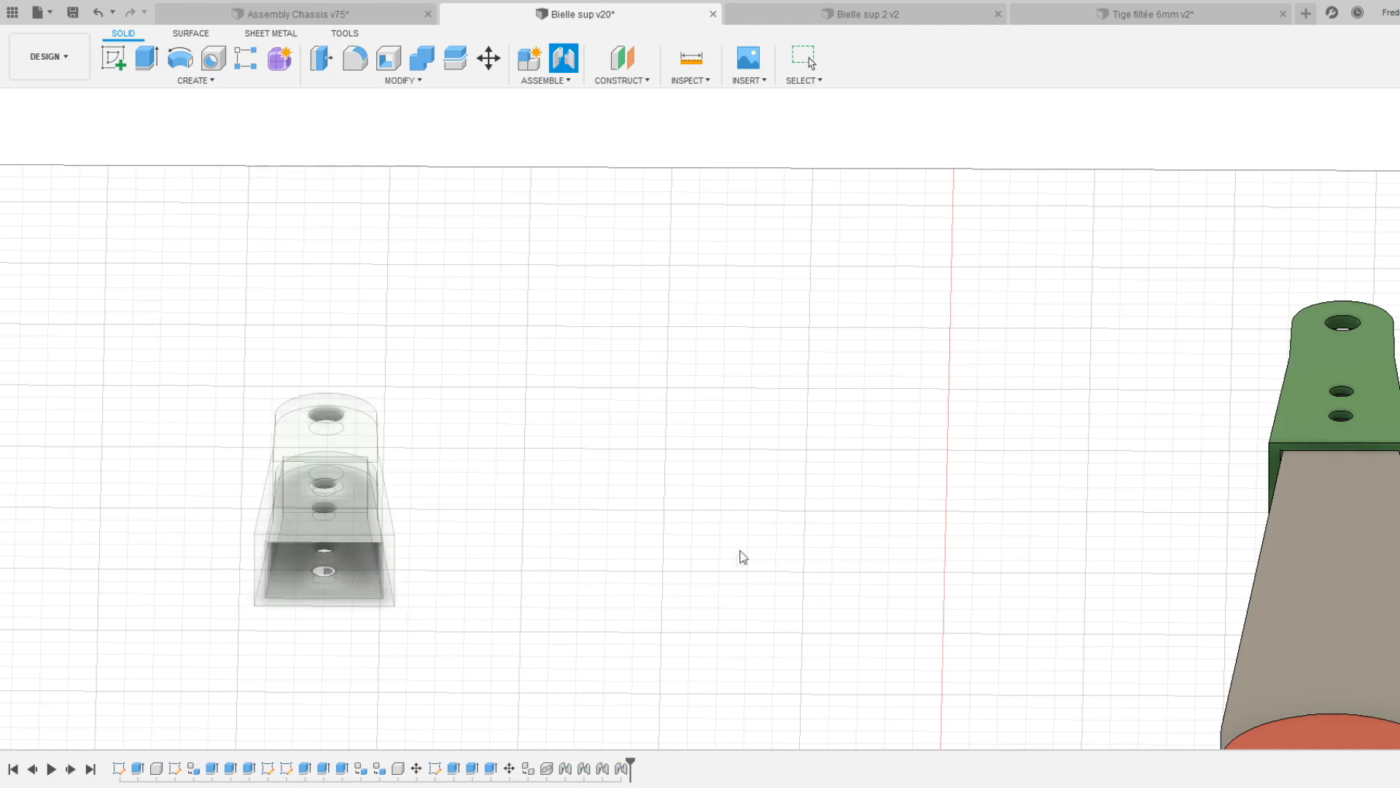
key(Escape)
shift+middle_drag(746, 532, 696, 510)
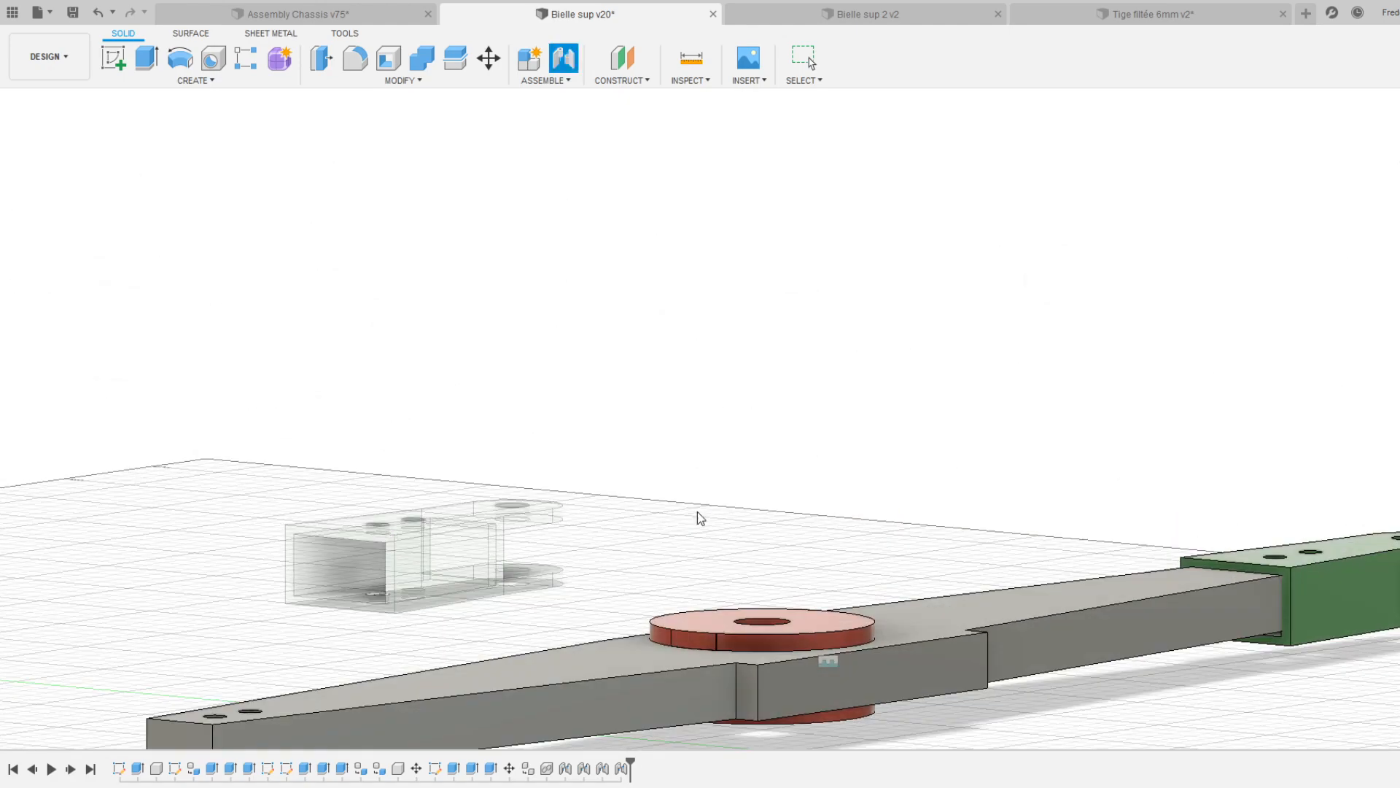
click(1396, 103)
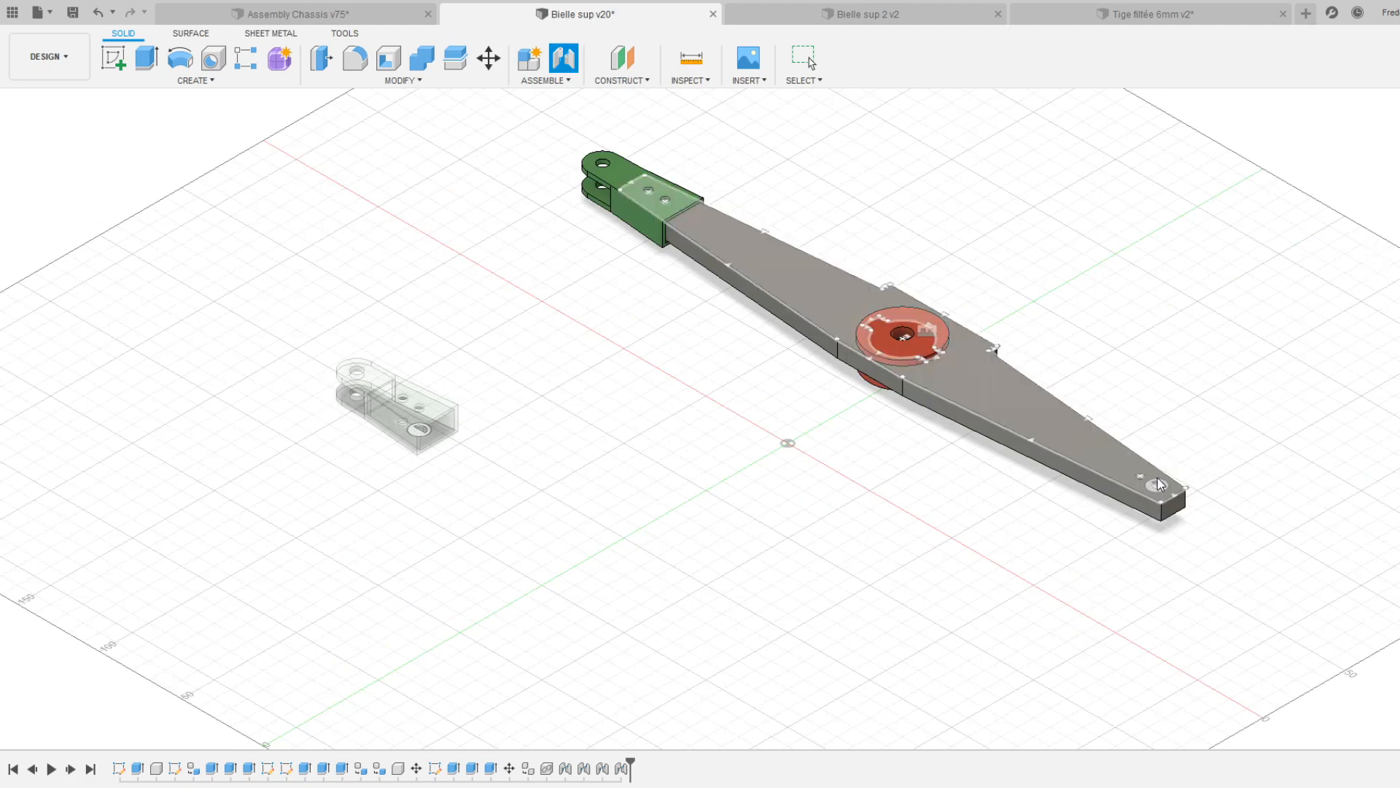
scroll(1158, 479, up, 4)
click(1136, 477)
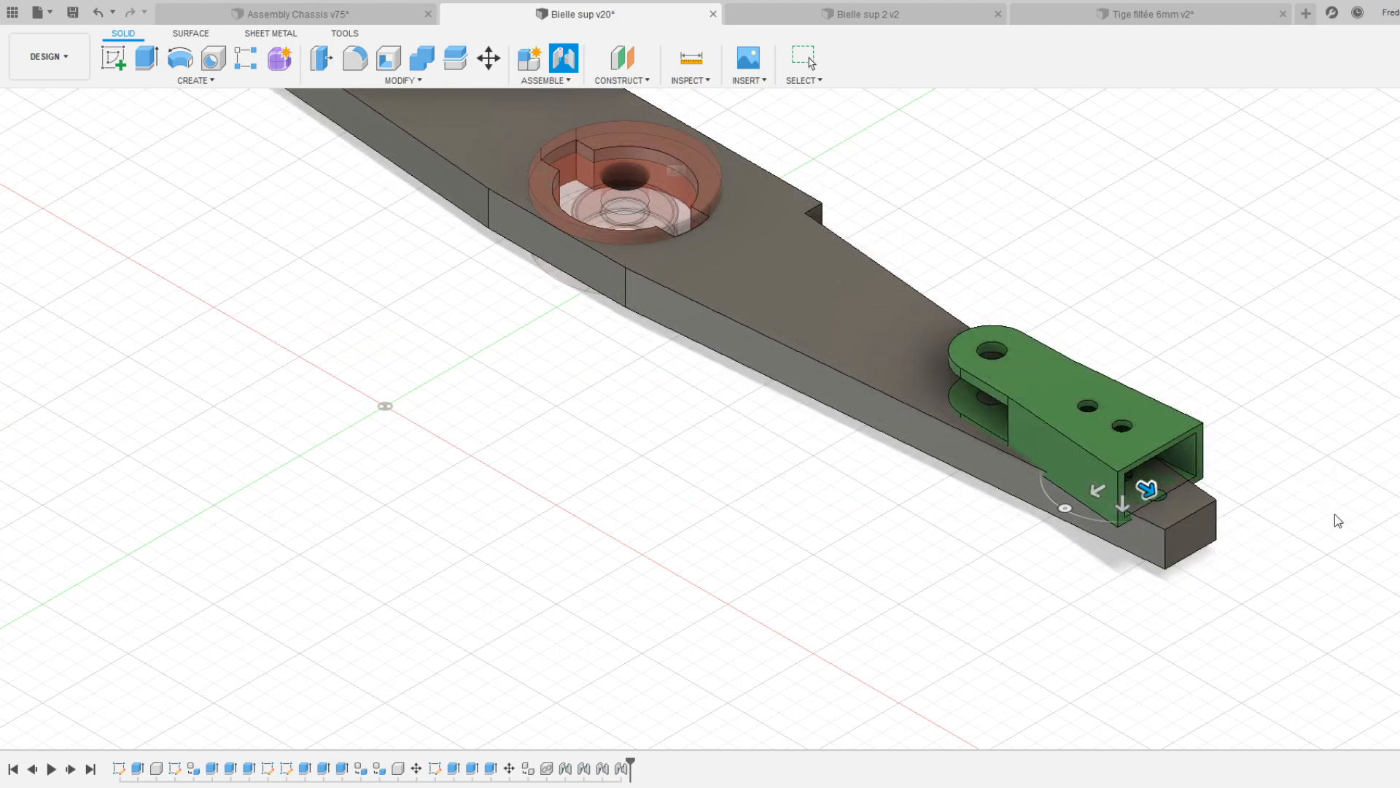
drag(1067, 509, 1225, 416)
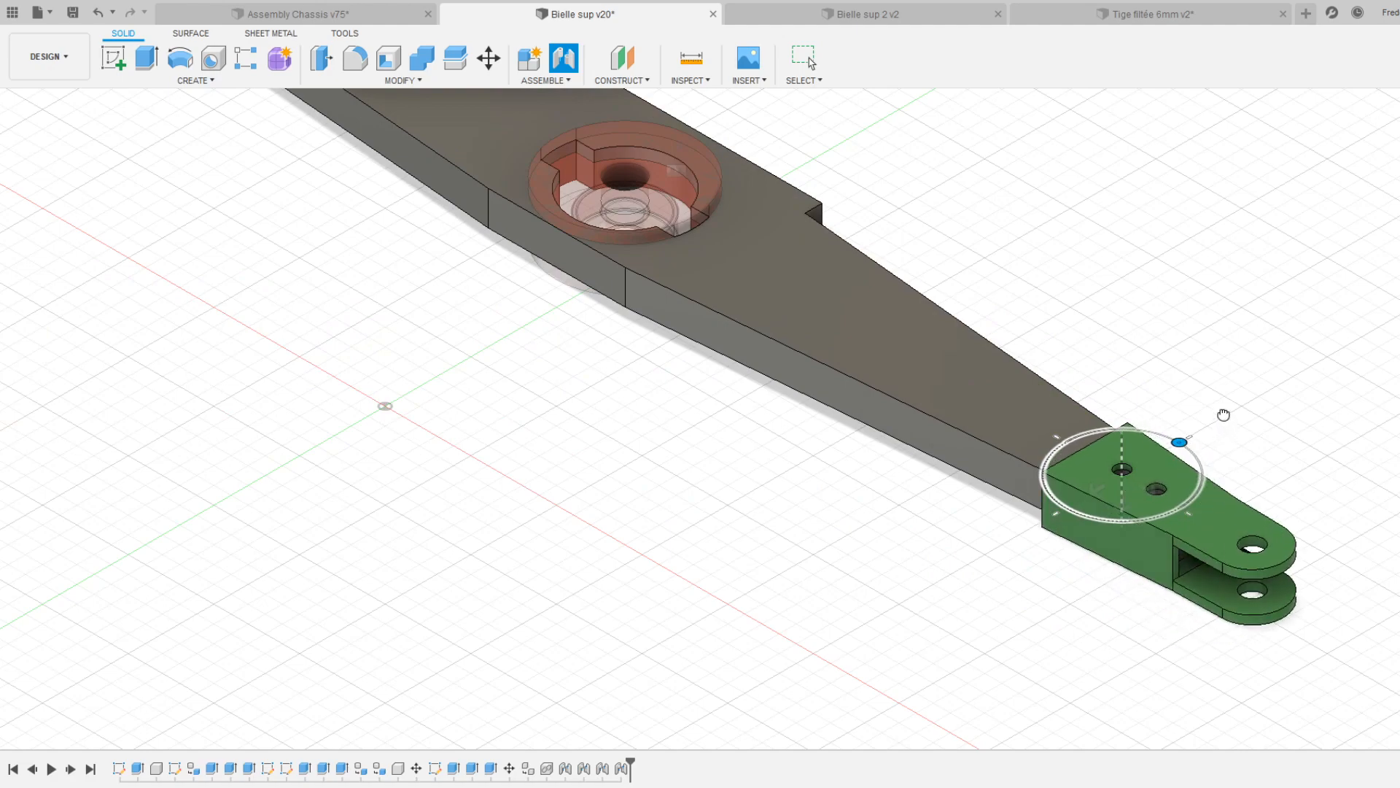
click(1397, 572)
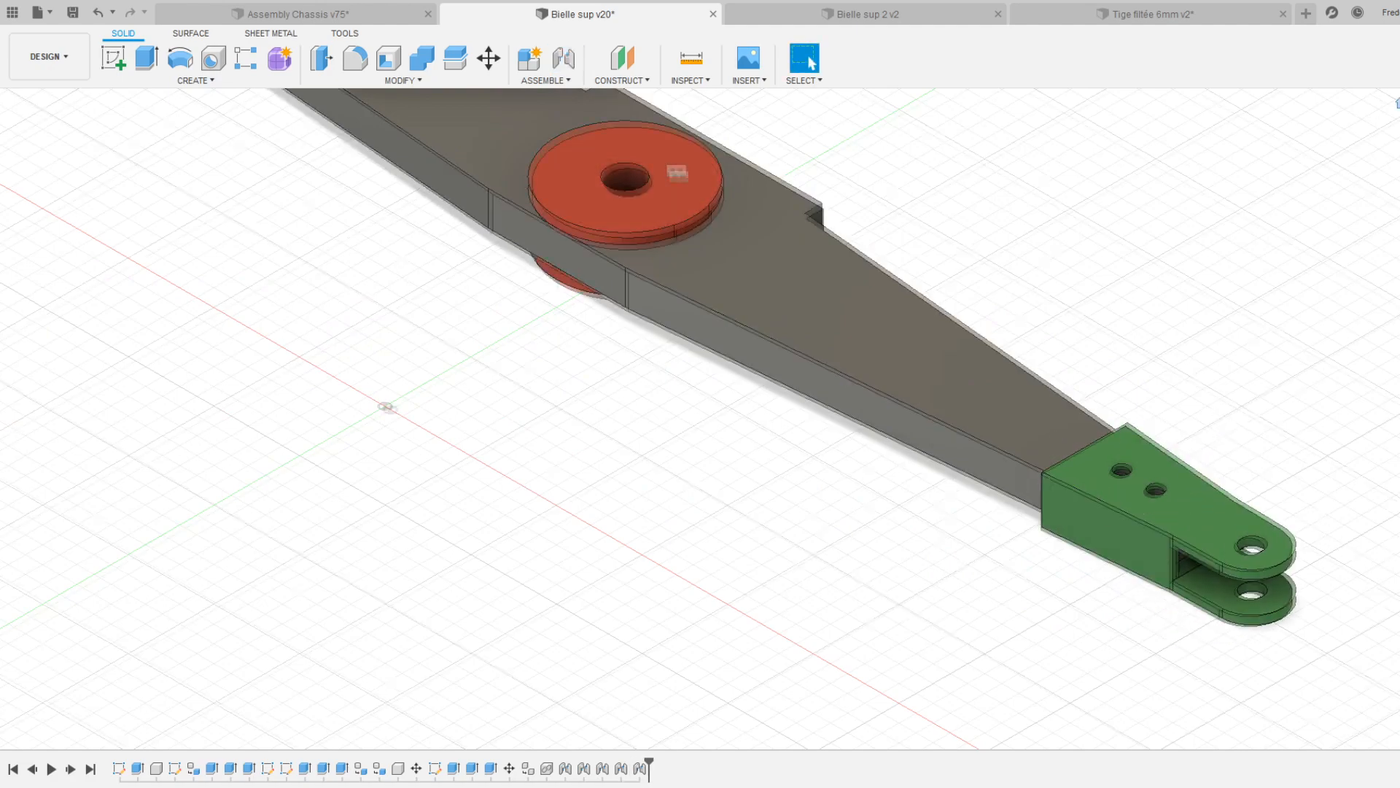
key(F6)
mouse_move(672, 586)
shift+middle_down()
mouse_move(700, 525)
mouse_move(682, 284)
mouse_move(715, 203)
mouse_move(710, 544)
mouse_move(698, 571)
mouse_move(667, 578)
mouse_move(622, 563)
mouse_move(662, 572)
shift+middle_up()
- Find the Bielle sup design in the 2. Chassis folder of the Mars Rover 2020 project
click(13, 13)
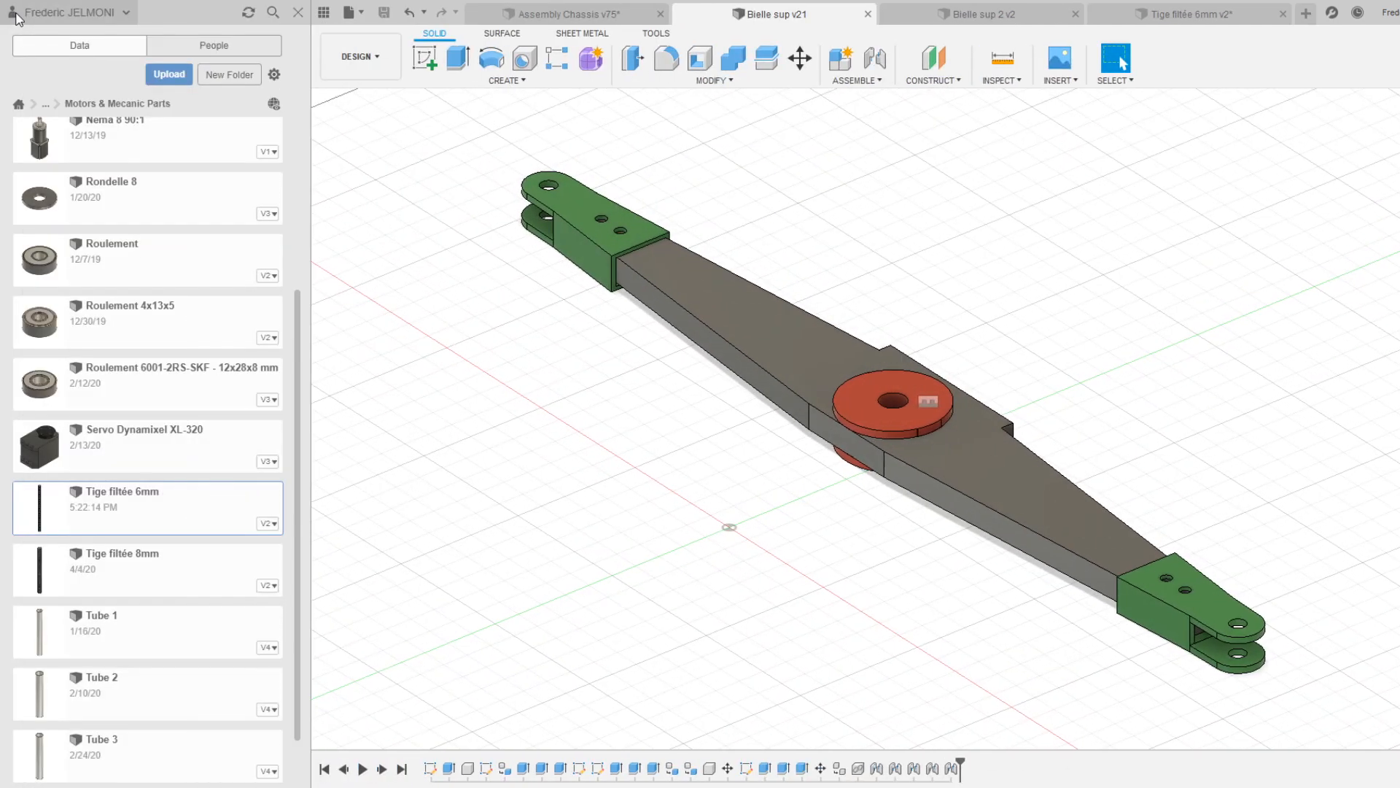
scroll(245, 326, up, 5)
click(44, 104)
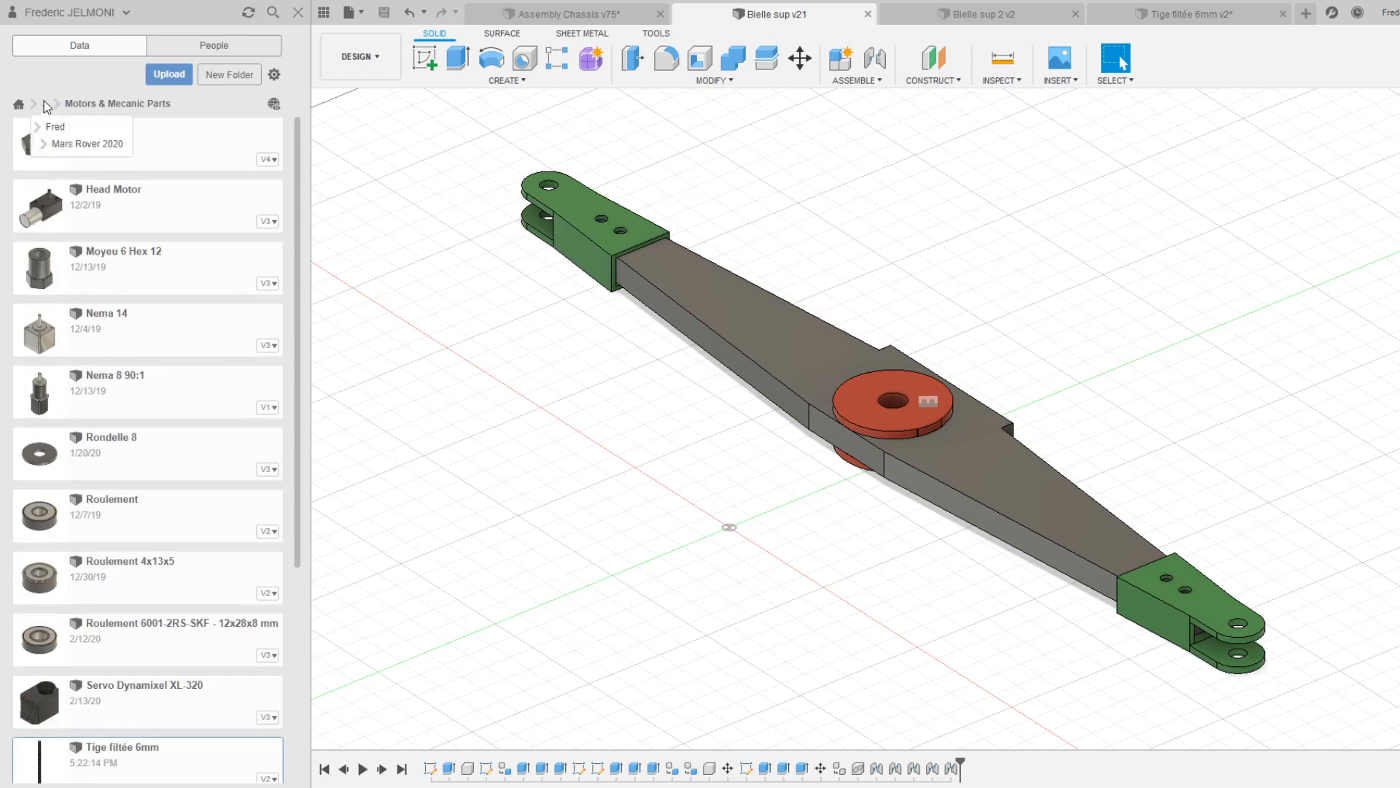
click(55, 146)
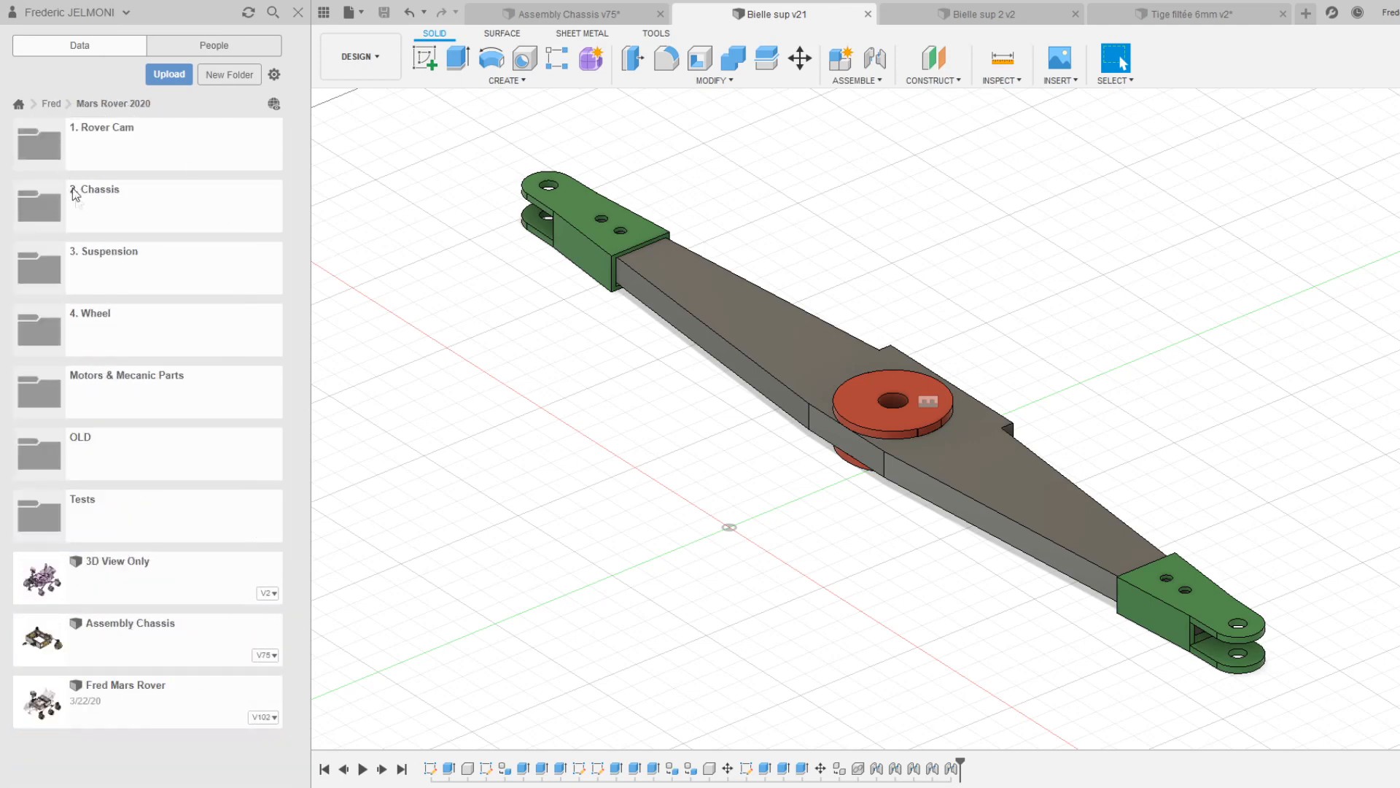
click(84, 208)
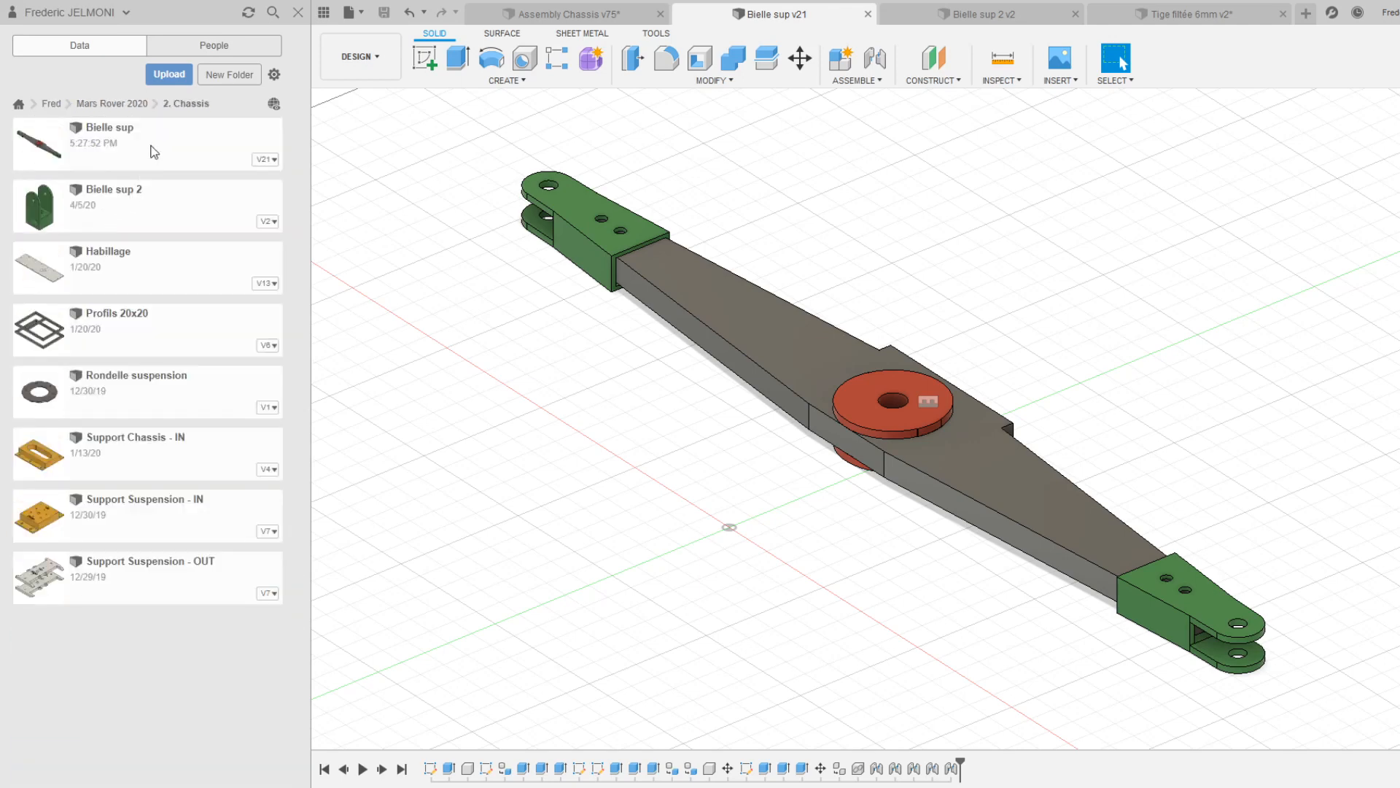
- Insert the Bielle sup design into the Assembly Chassis document and move it clear of the frame, beyond the side panel with the suspension tube
click(615, 24)
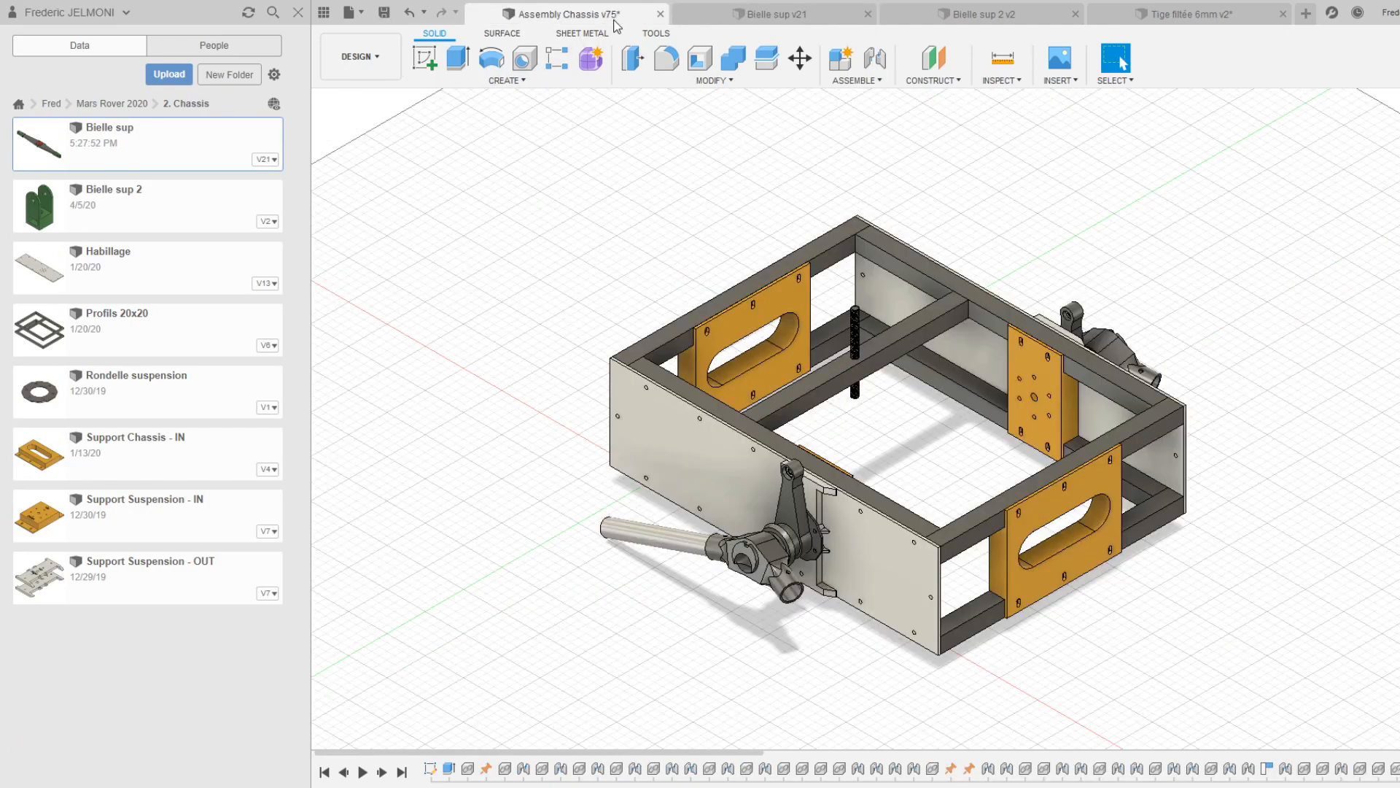
drag(80, 154, 582, 188)
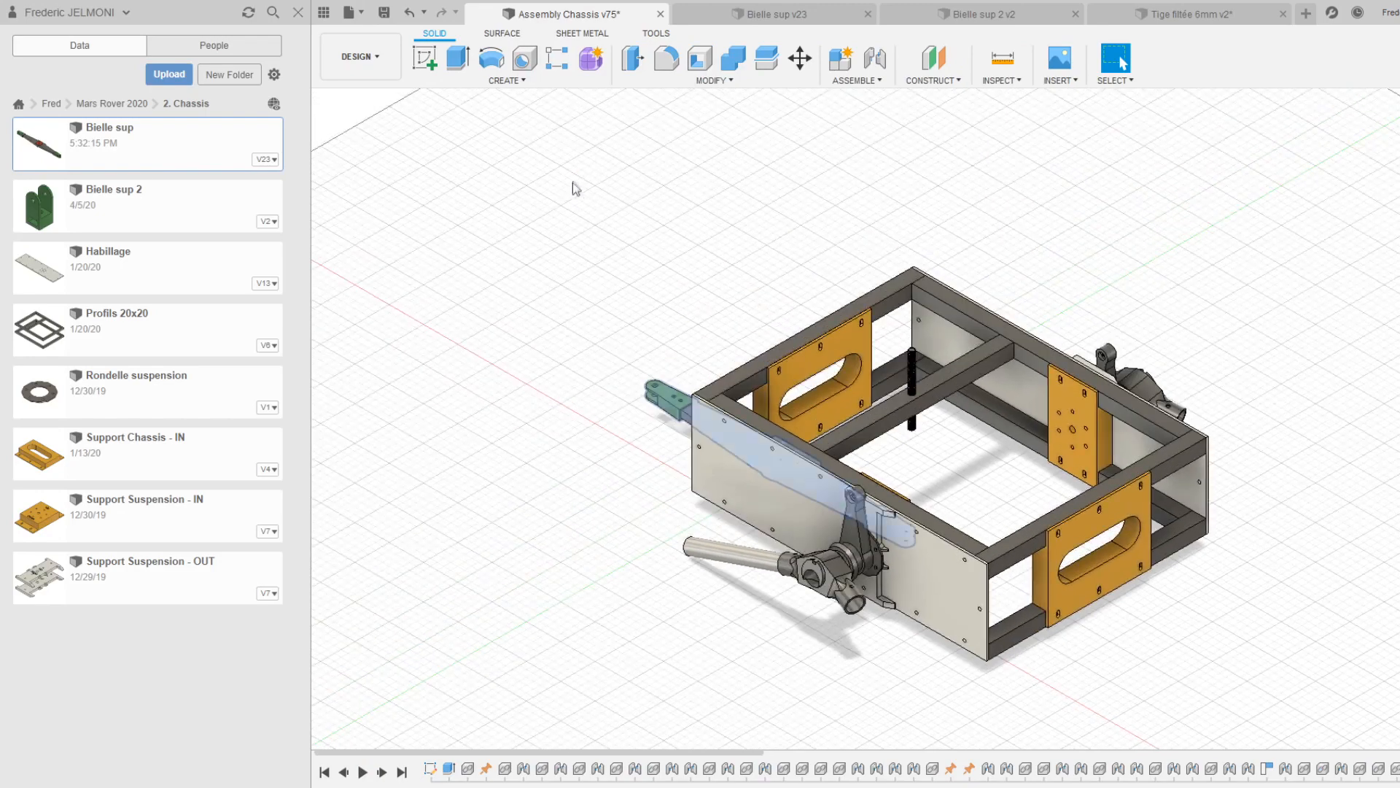
drag(768, 488, 633, 562)
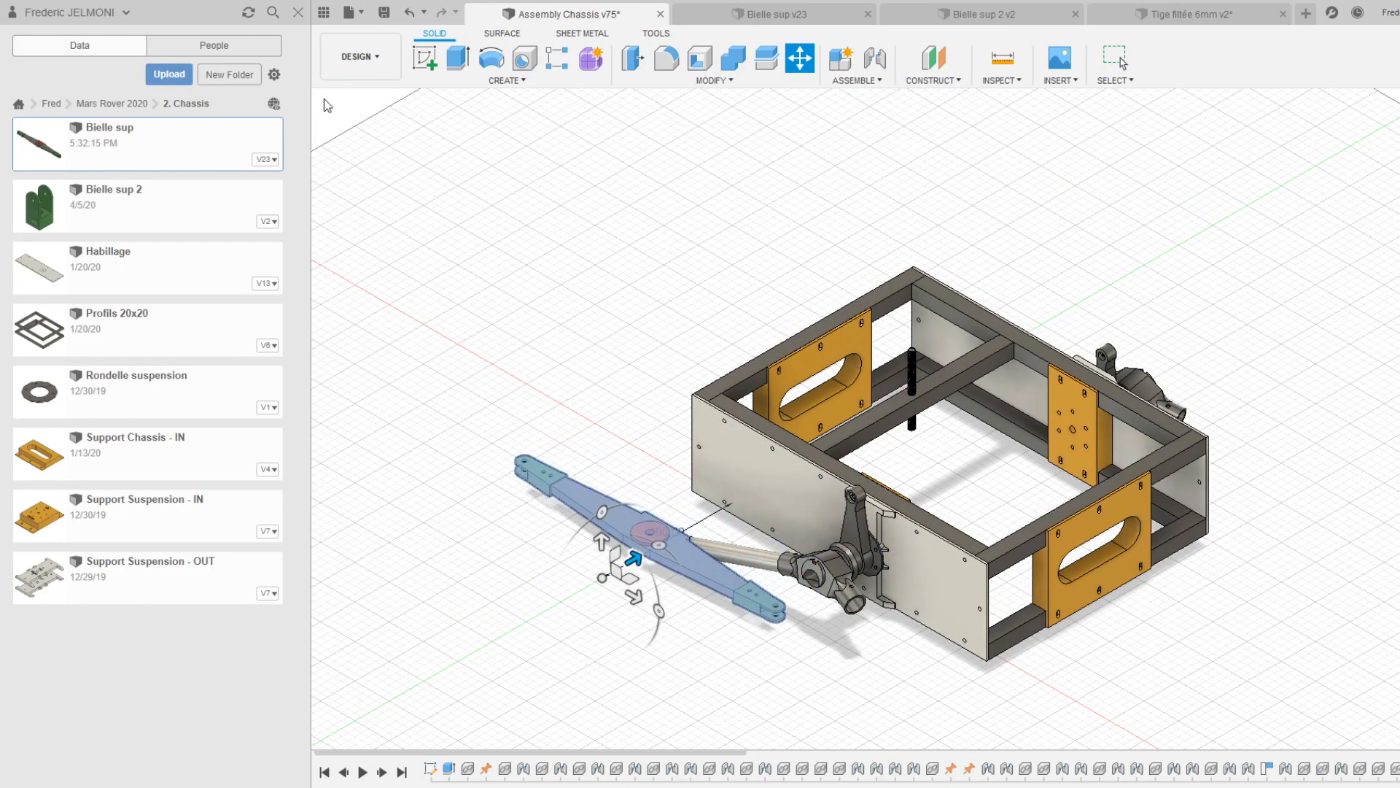
key(Return)
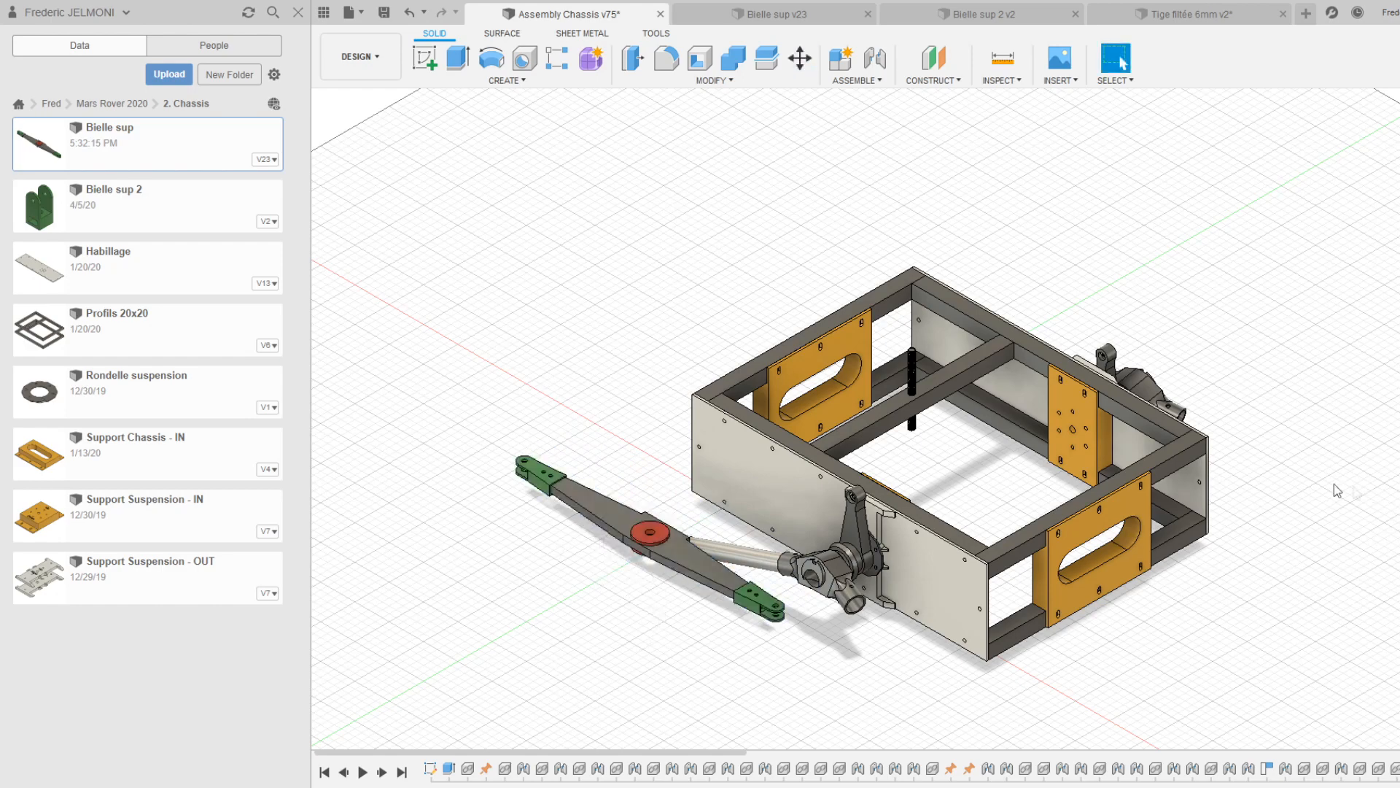
- Joint the arm's lower red flange to the middle of the chassis cross beam around the threaded rod, and swing the arm along the beam
scroll(671, 631, up, 5)
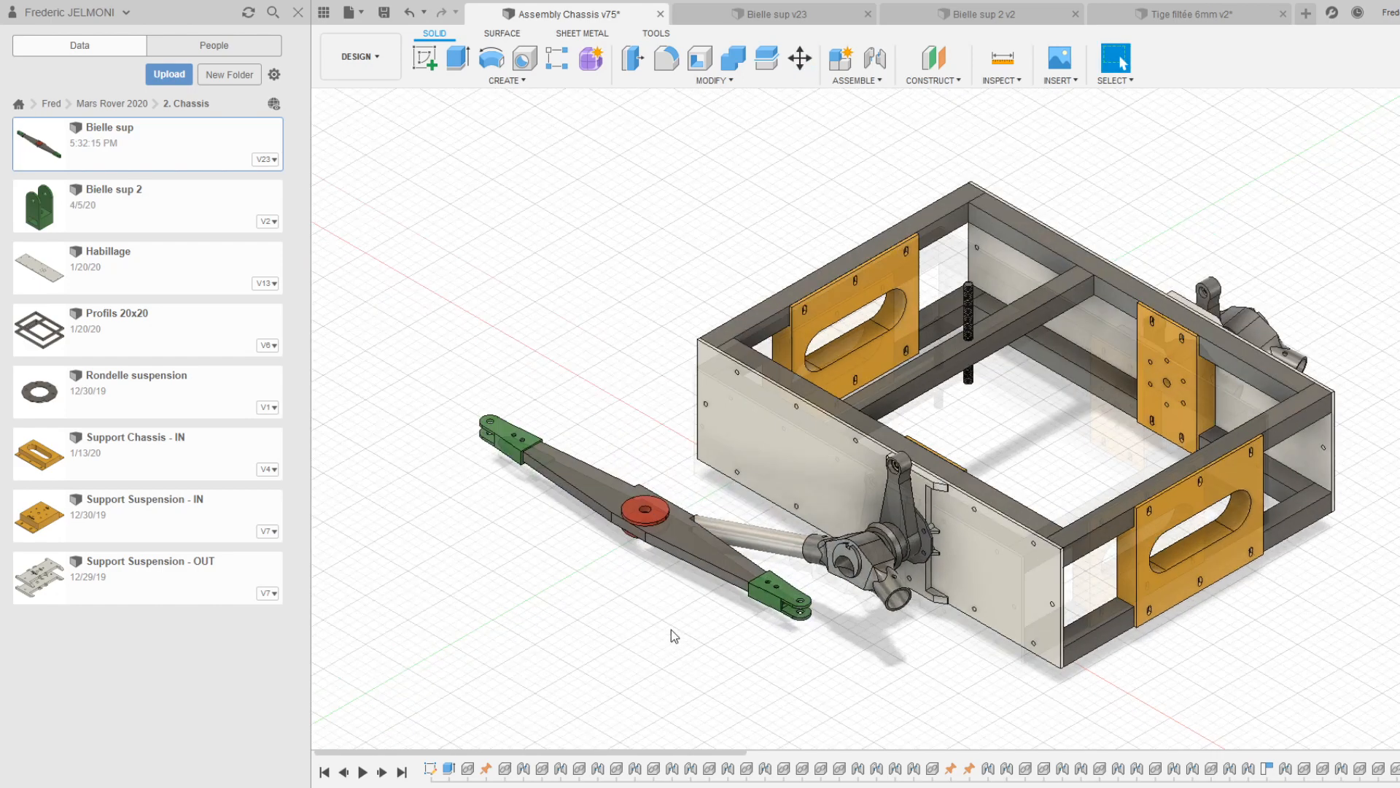
middle_drag(562, 604, 593, 462)
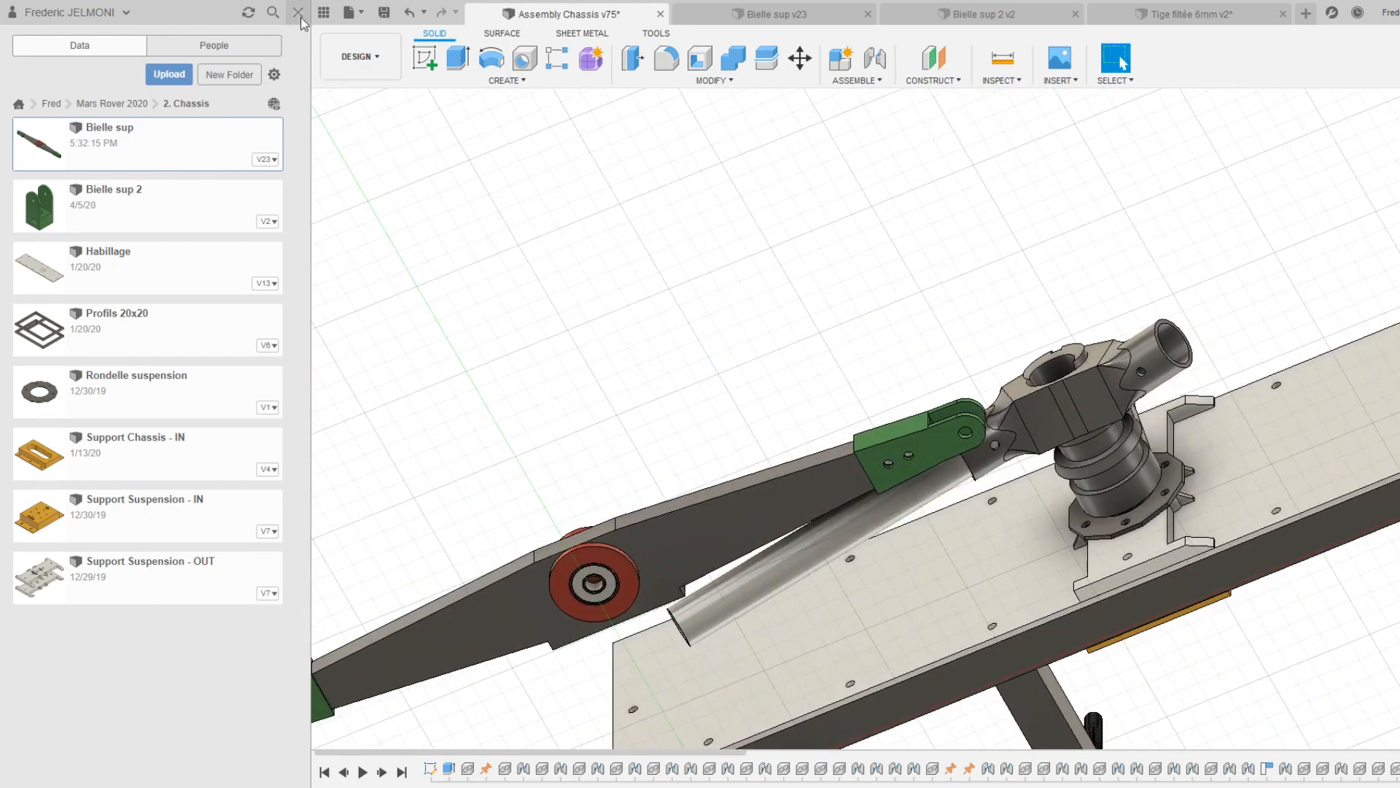
click(298, 13)
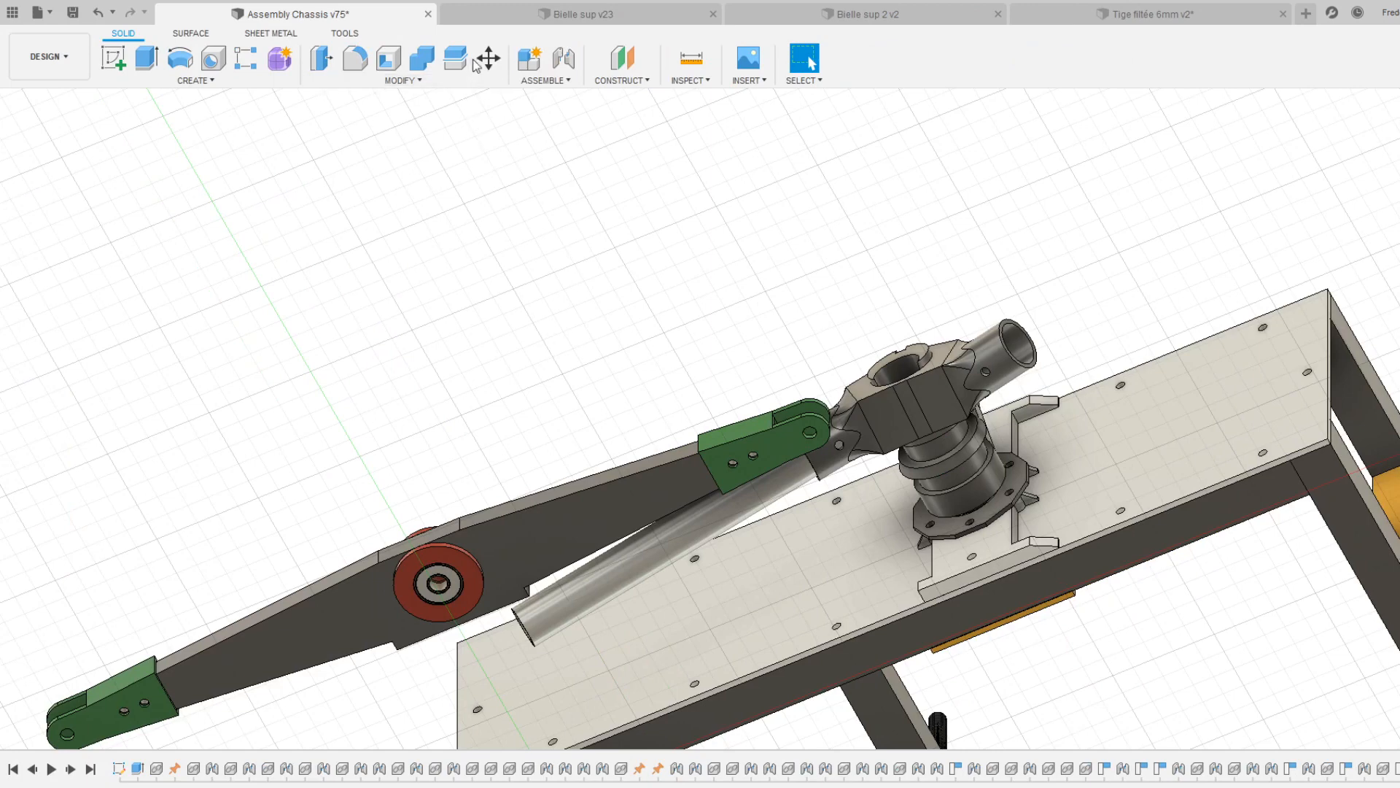
click(564, 59)
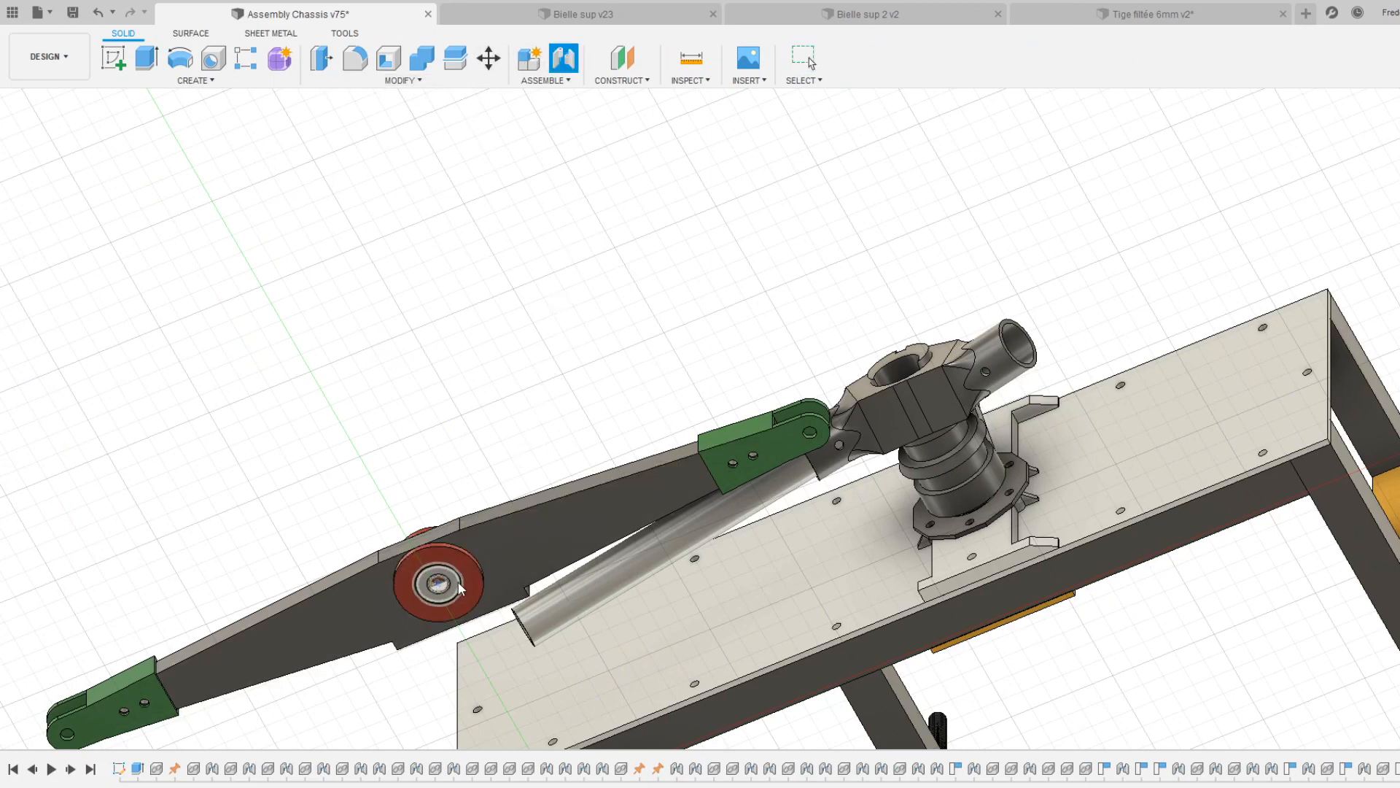
click(471, 601)
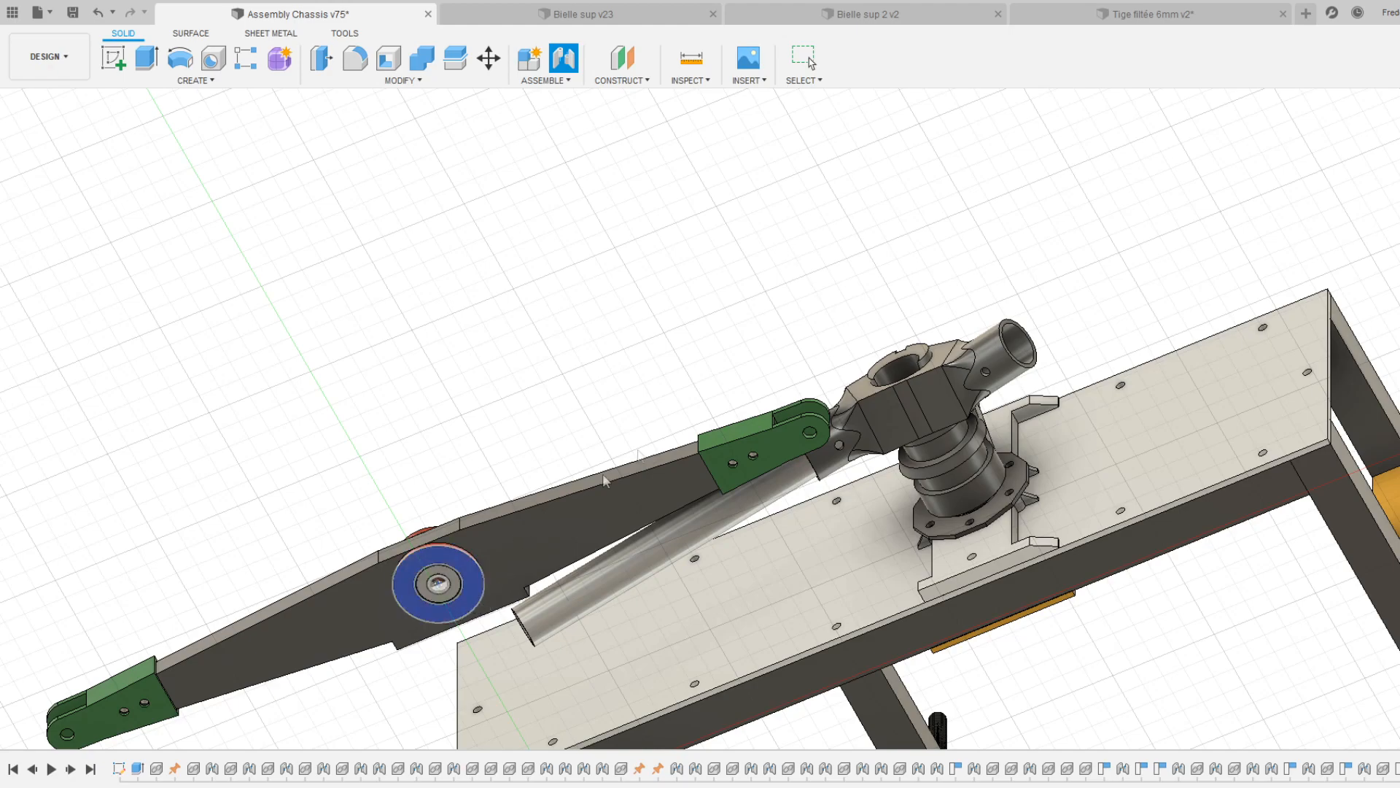
shift+middle_drag(652, 355, 637, 498)
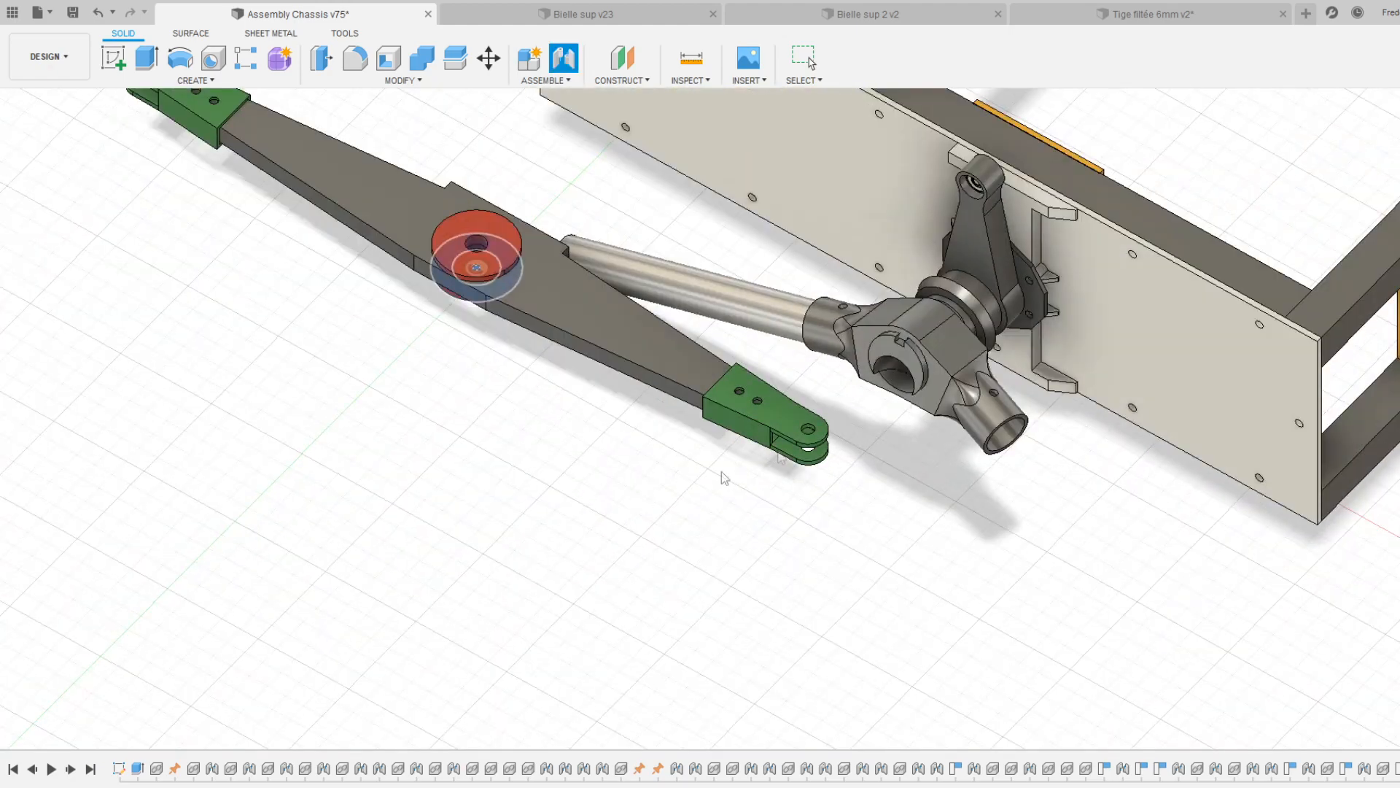
middle_drag(880, 498, 603, 787)
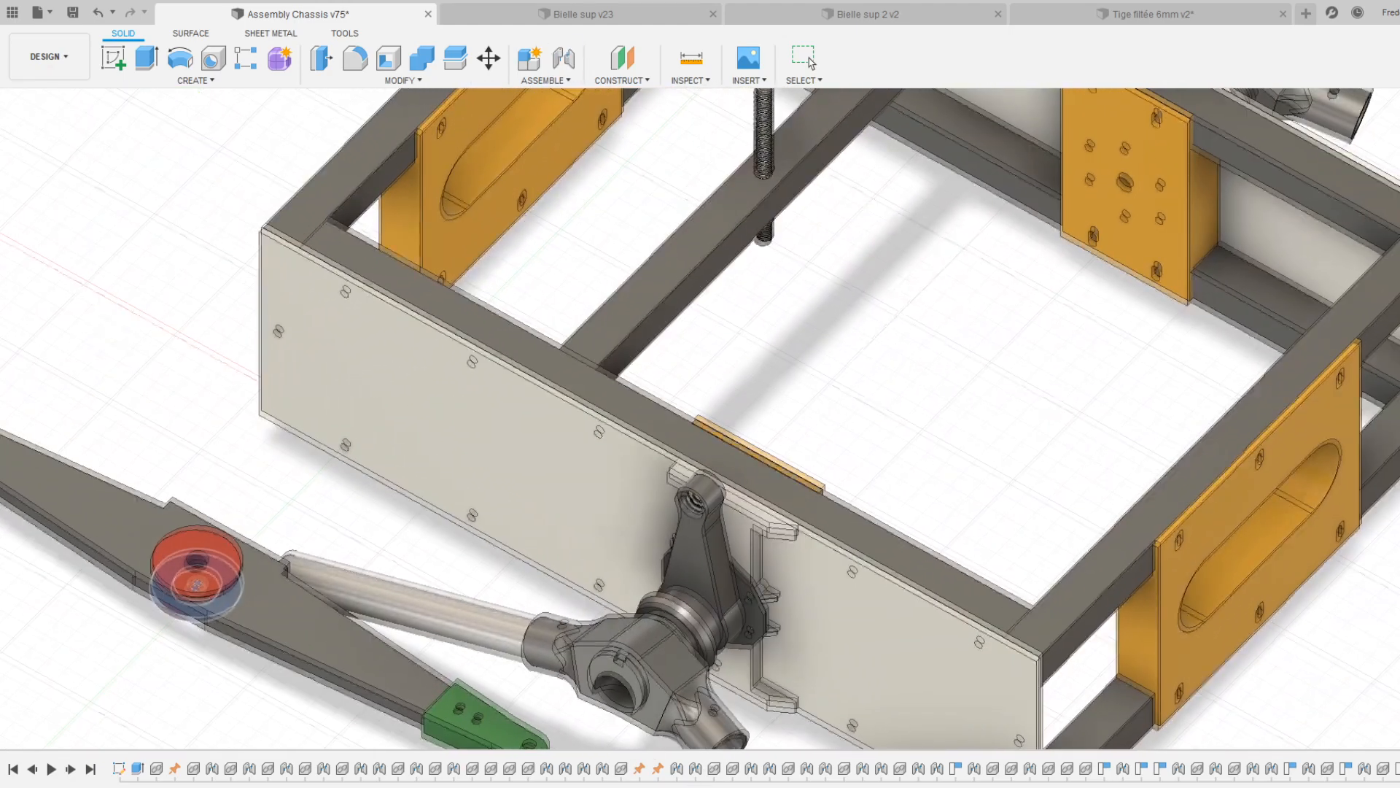
middle_drag(878, 266, 784, 479)
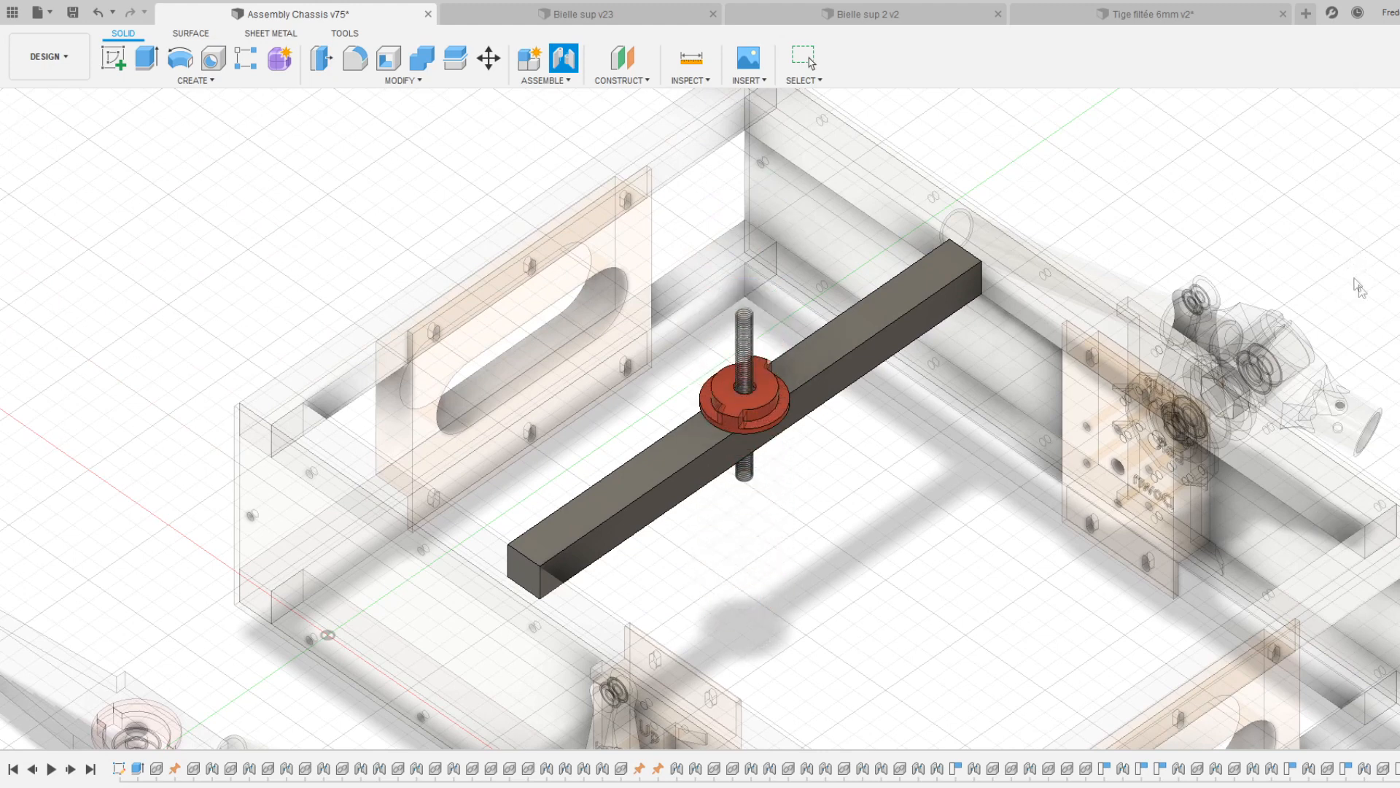
key(Return)
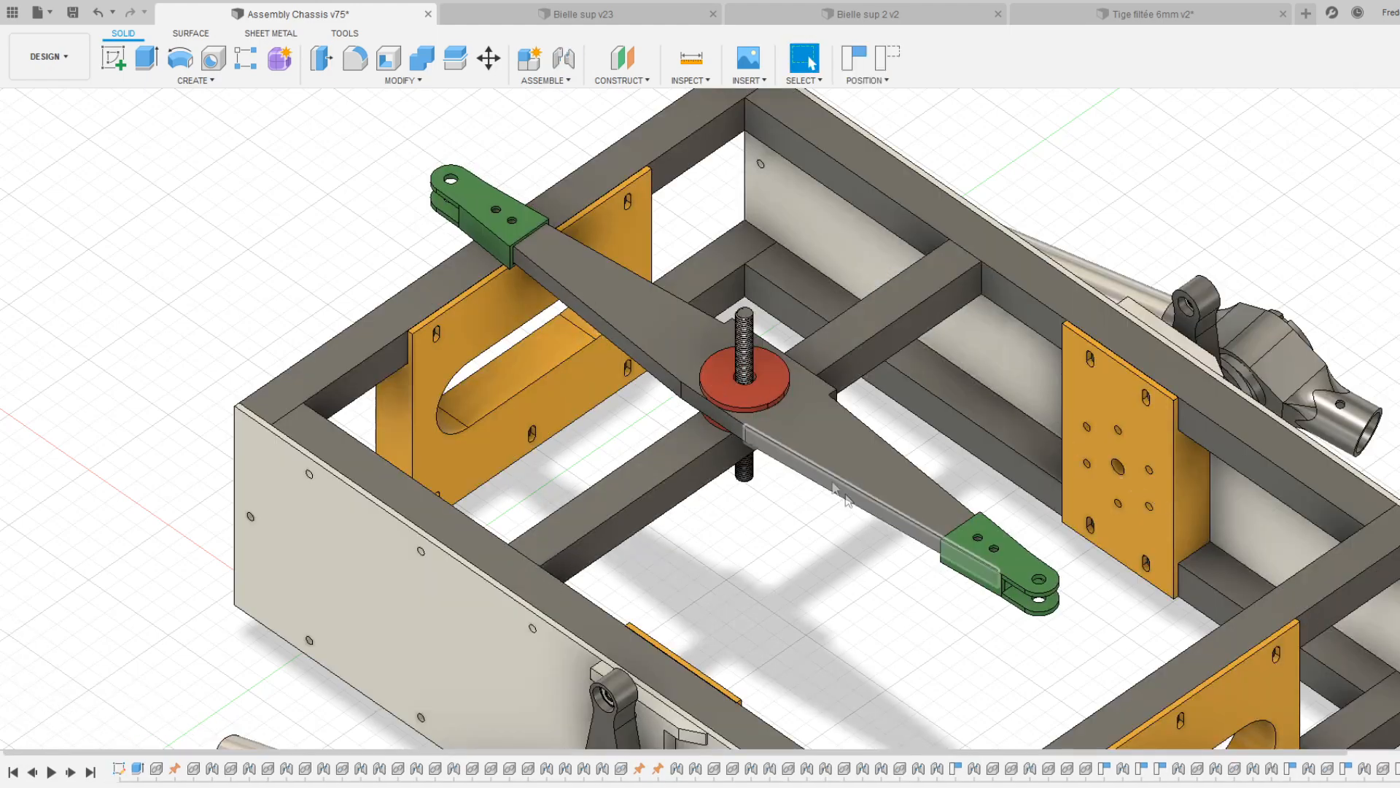
drag(774, 392, 780, 371)
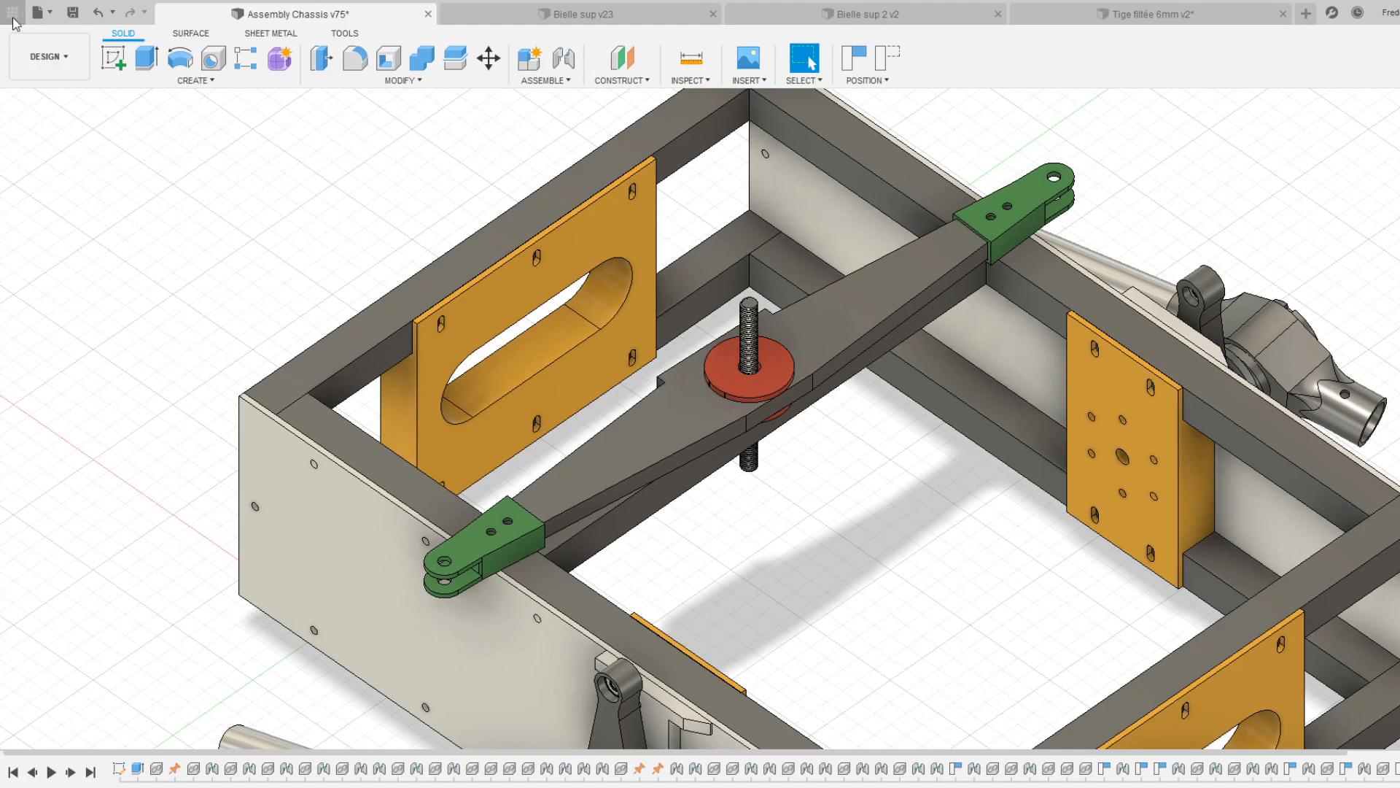
- Insert two Bielle sup 2 brackets and move them about 225 mm and 125 mm outward from the chassis side panel
click(13, 16)
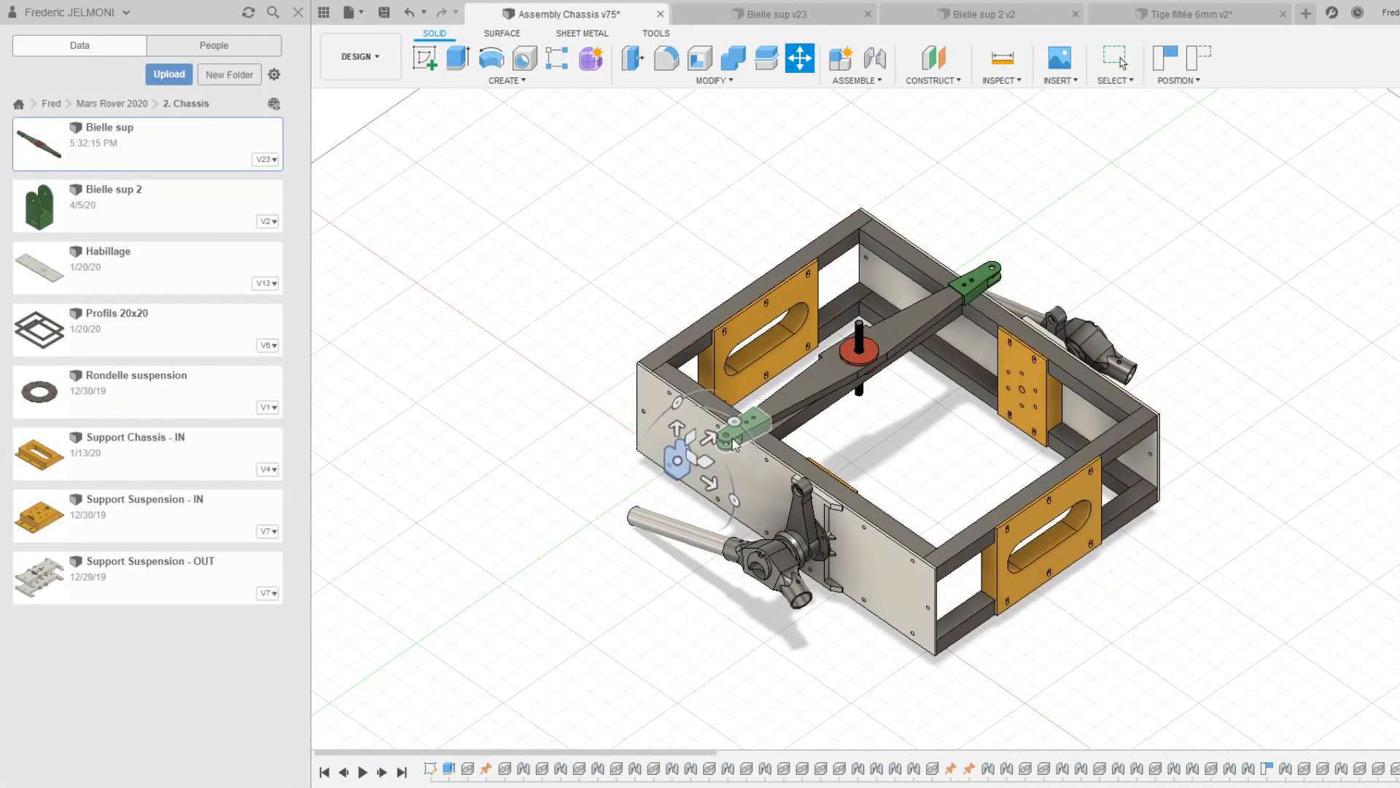
drag(708, 436, 543, 524)
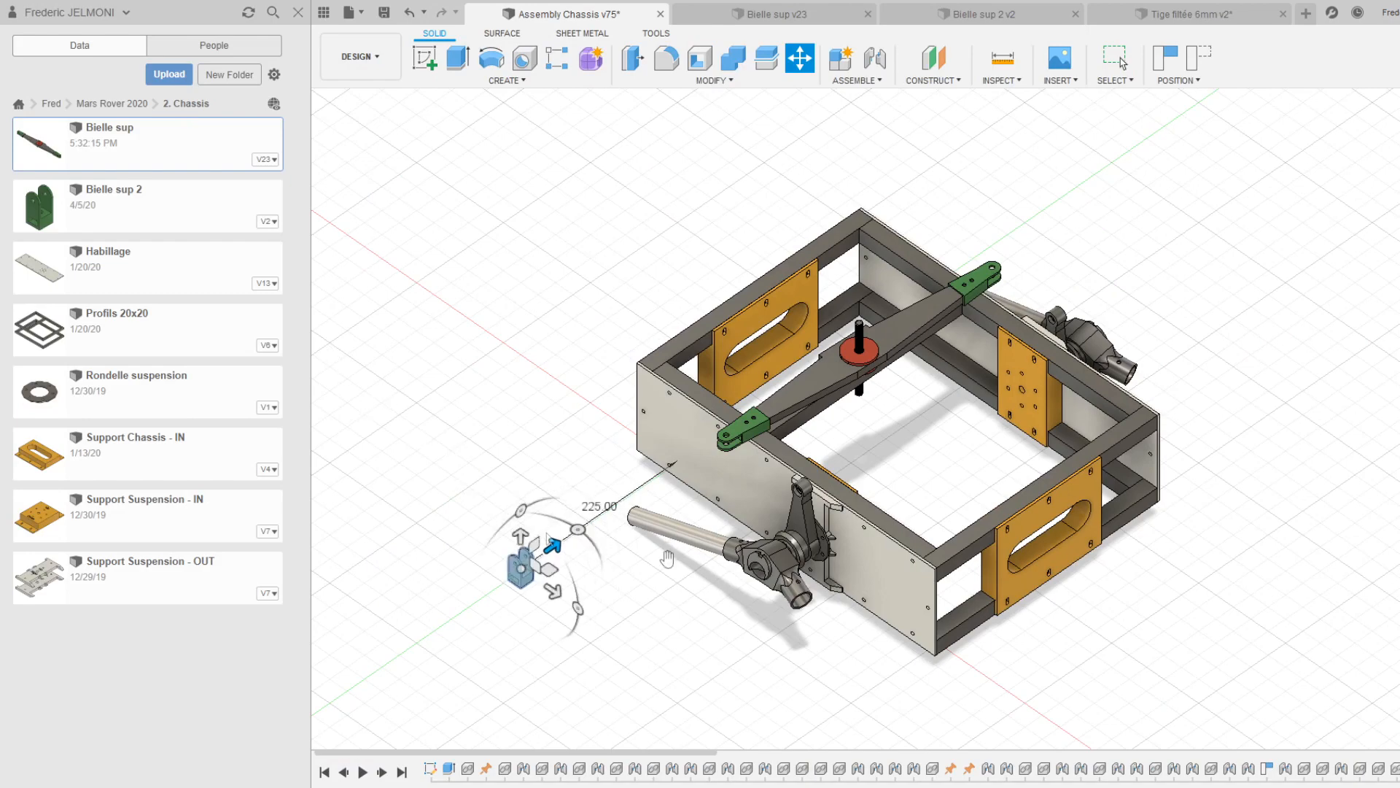
key(Return)
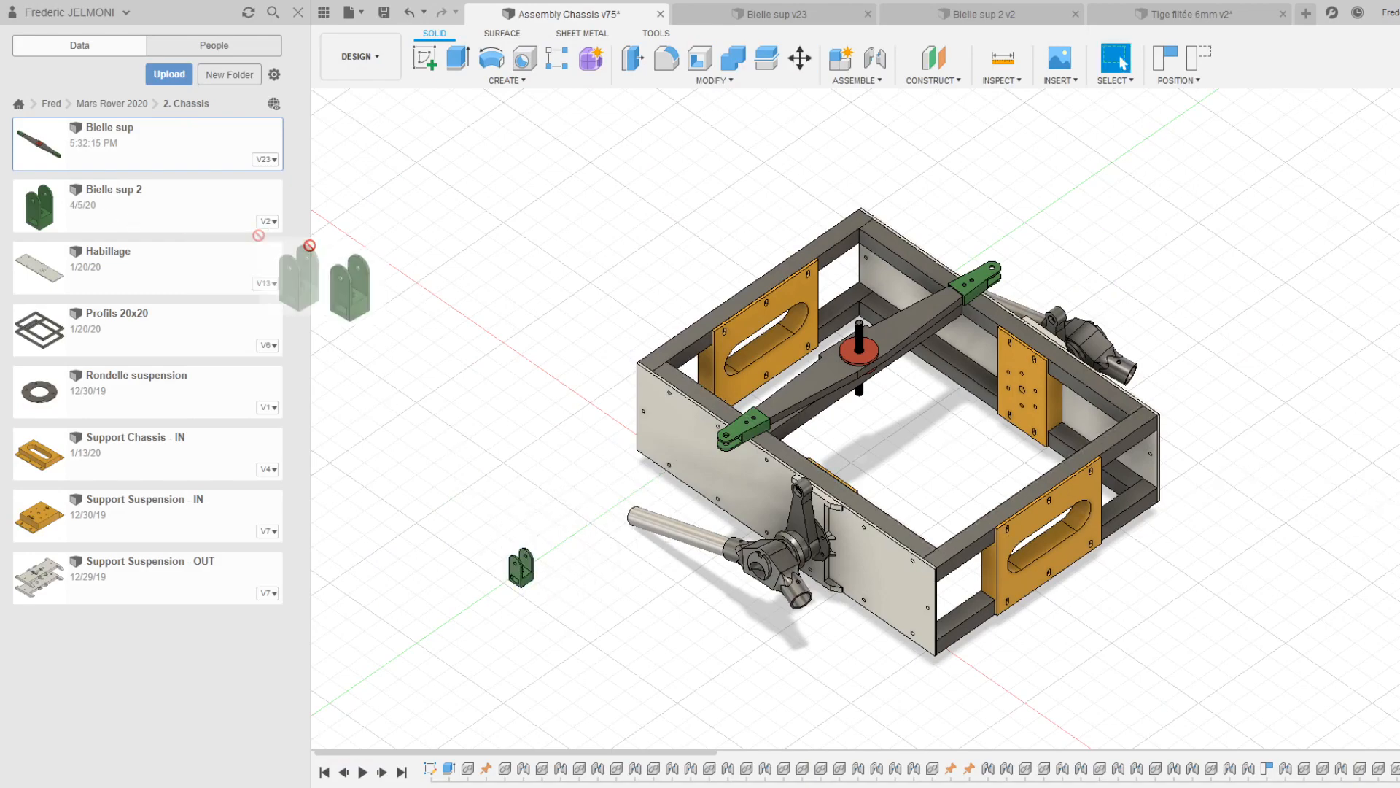
key(ctrl+v)
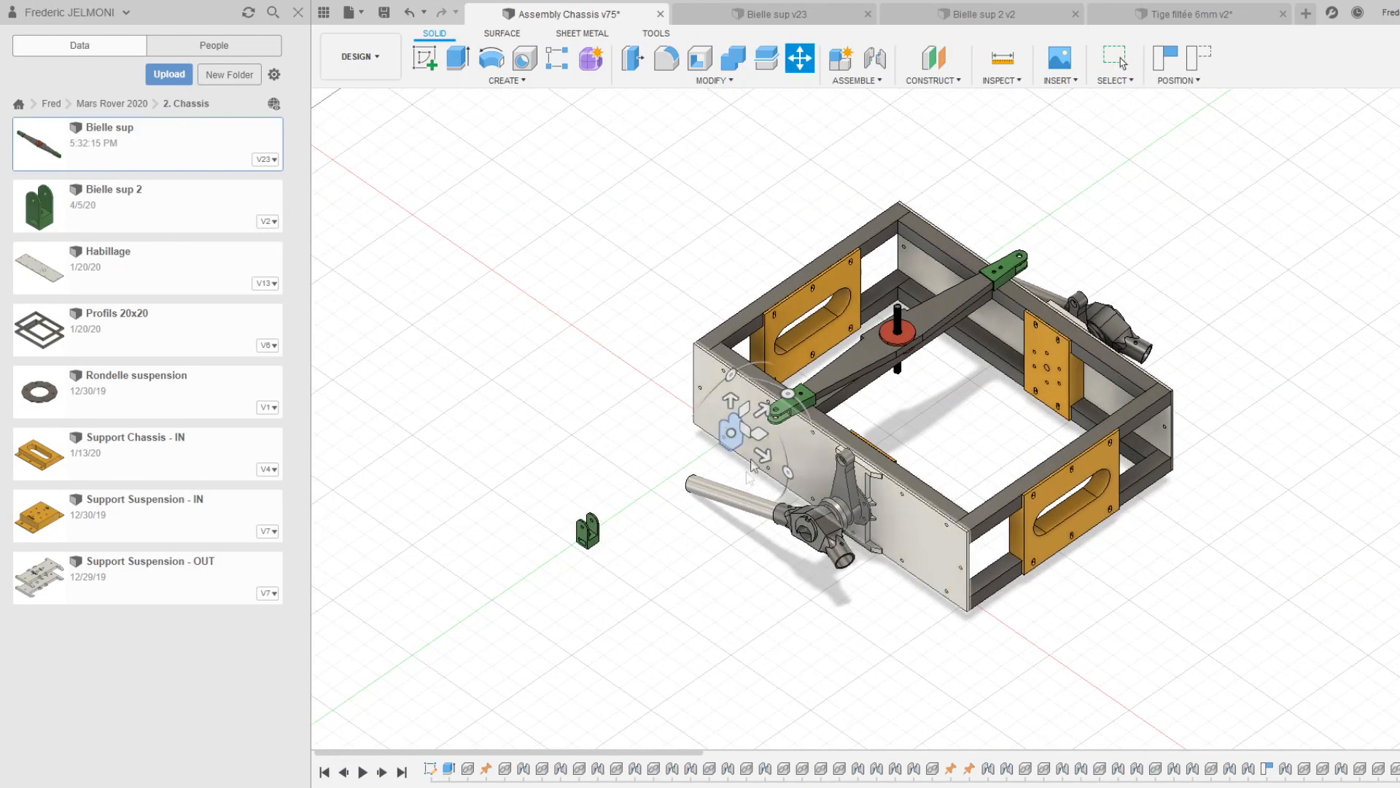
drag(764, 412, 680, 468)
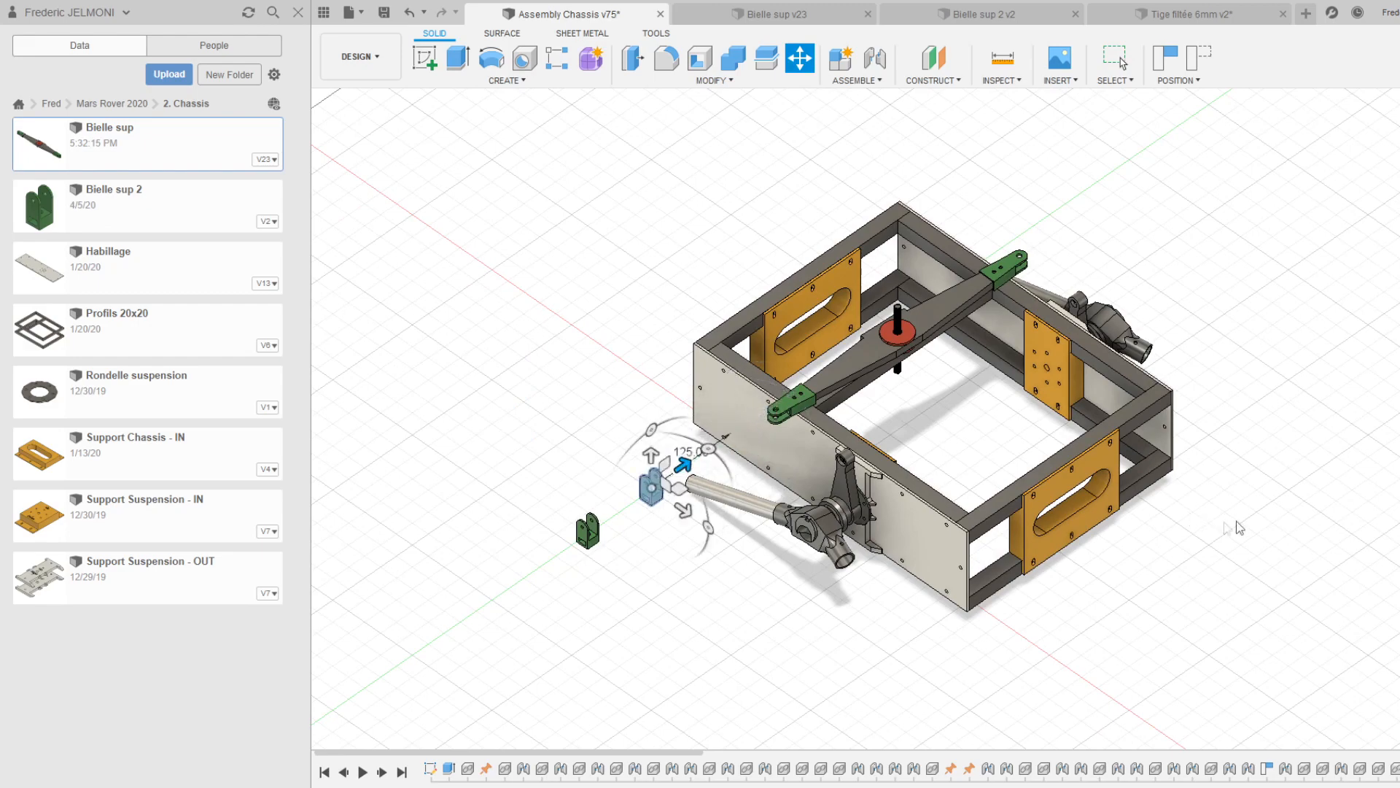
key(Return)
scroll(769, 487, up, 5)
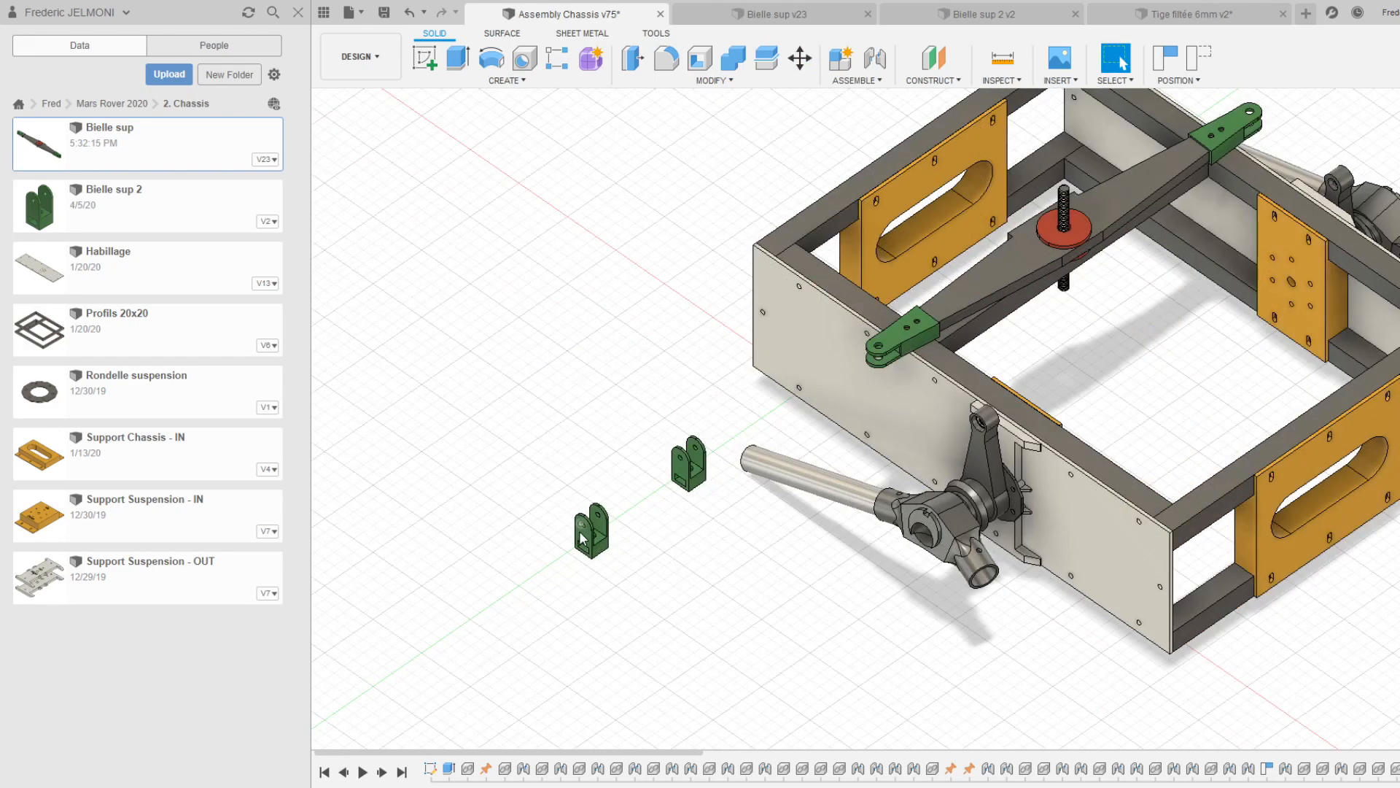
- Insert the Tige filtée 6mm rod from the Motors & Mecanic Parts folder and move it about 200 mm outward, between the two loose brackets
click(103, 103)
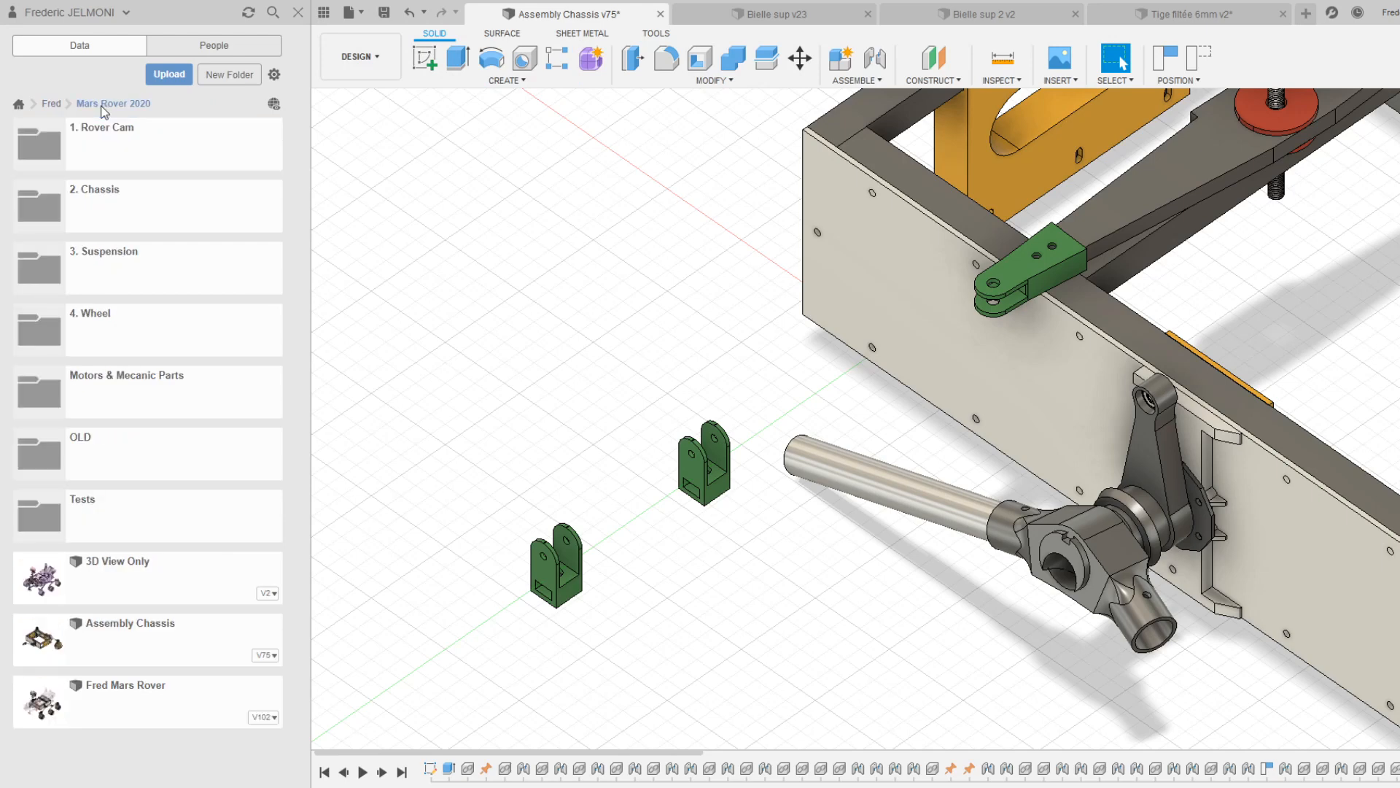
click(104, 396)
scroll(117, 540, down, 5)
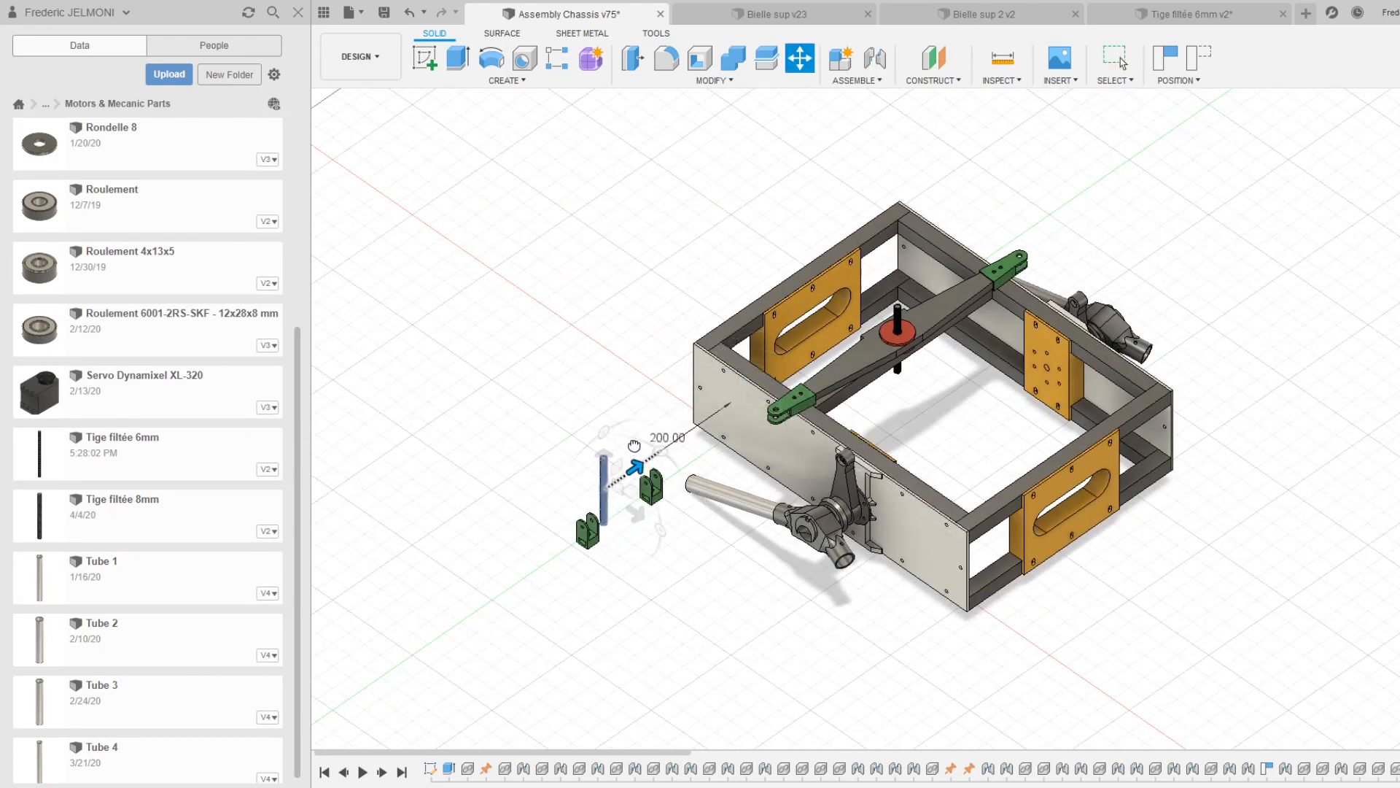
key(Return)
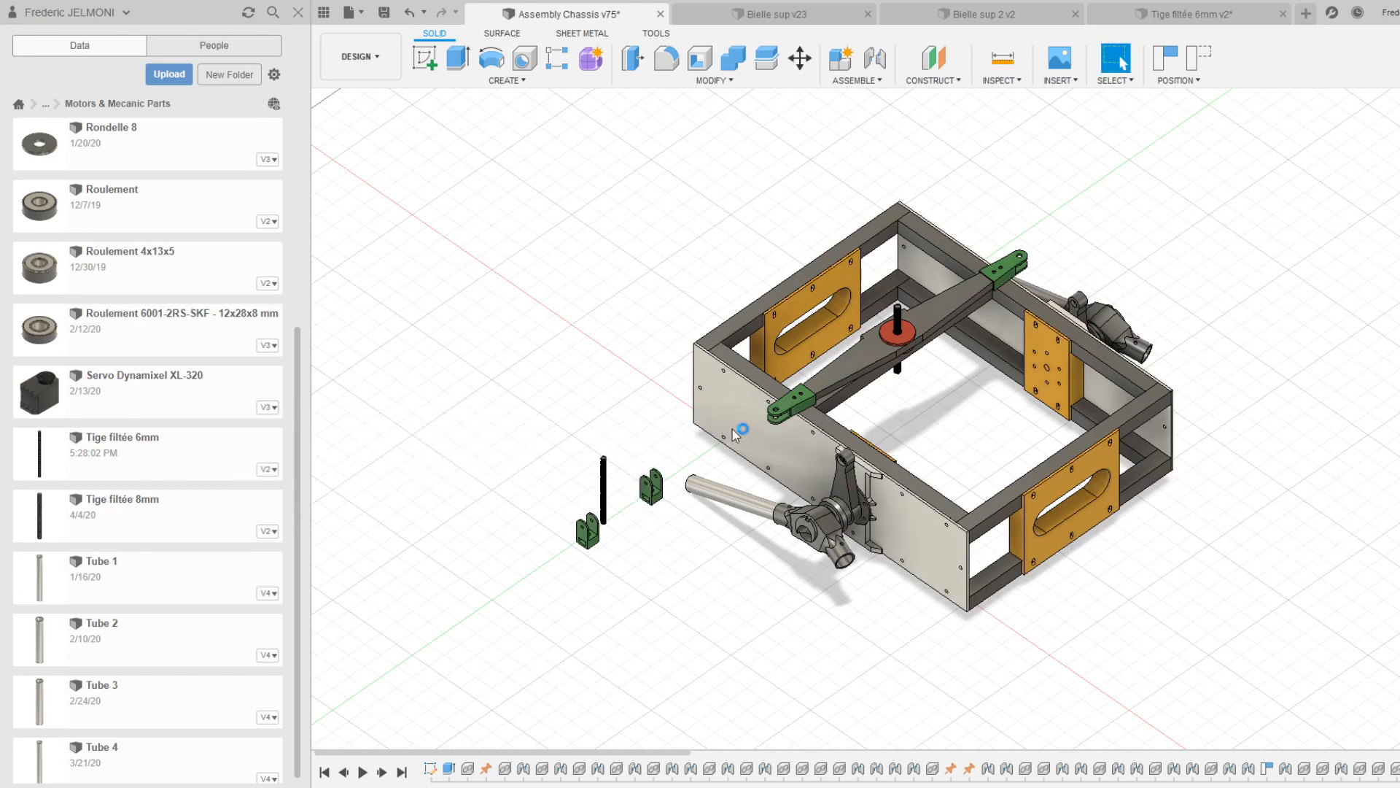
- Insert a second Tige filtée 6mm rod and move it about 175 mm outward from the chassis side panel
drag(717, 413, 652, 458)
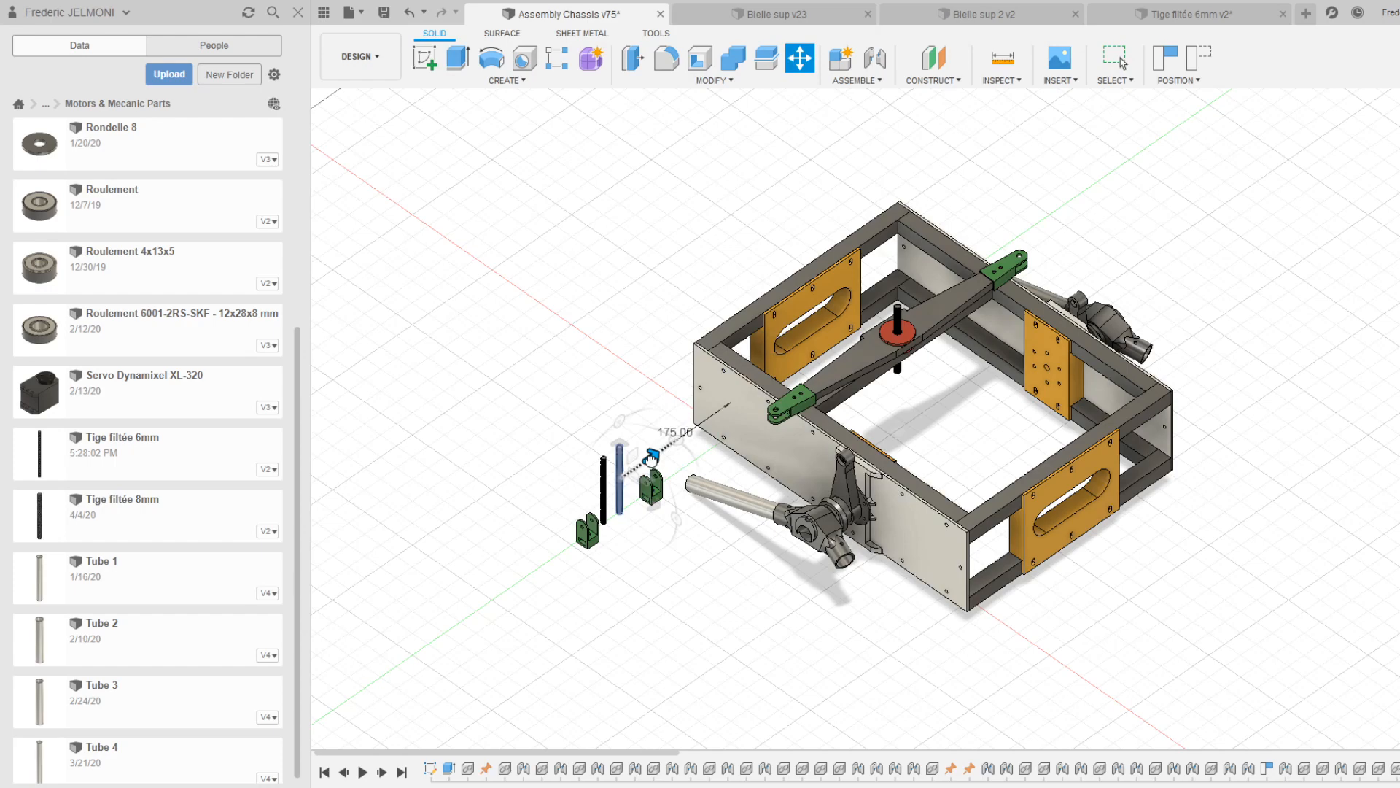
key(Return)
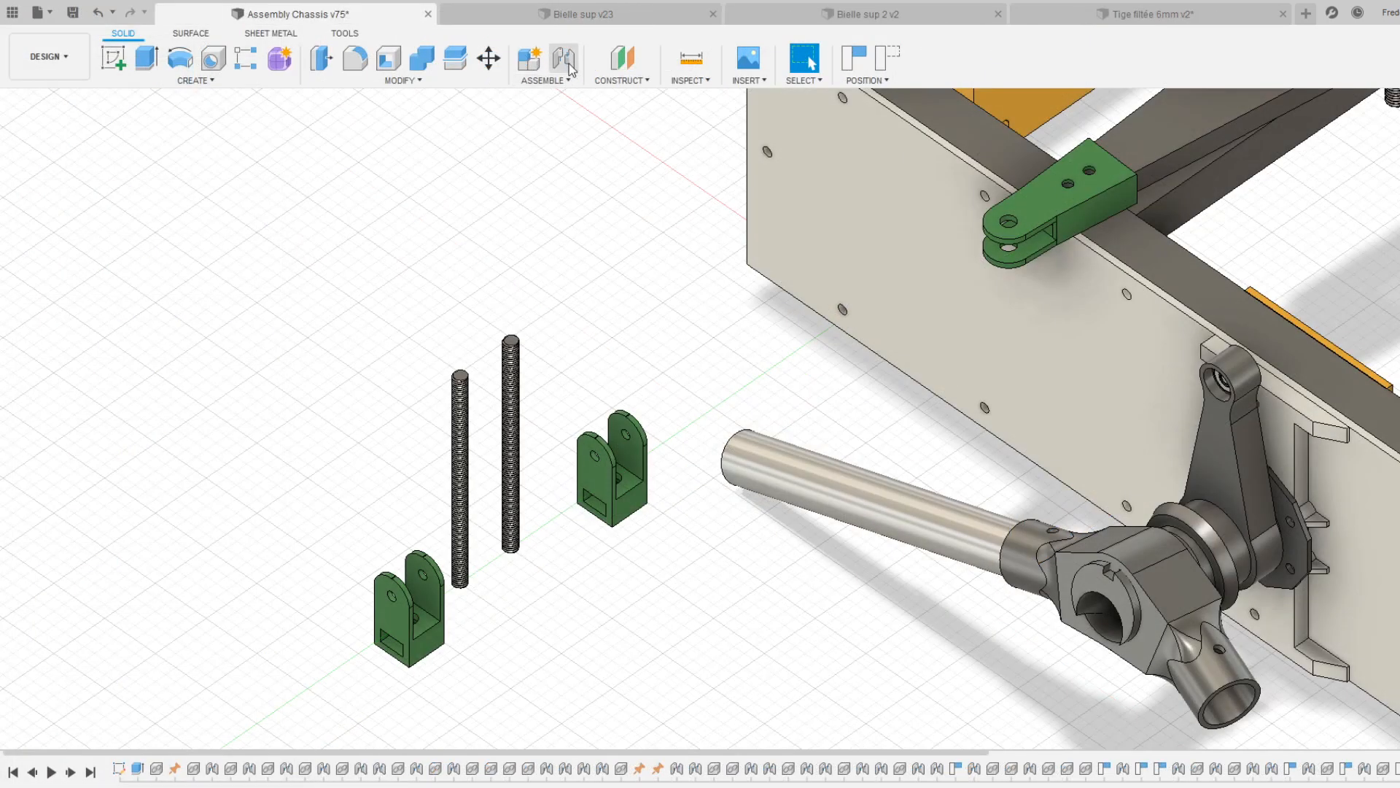
- Joint one loose Bielle sup 2 bracket to the hole at the top of the near-side suspension lever
click(570, 66)
scroll(898, 696, up, 1)
middle_drag(839, 675, 347, 623)
shift+middle_drag(878, 656, 678, 660)
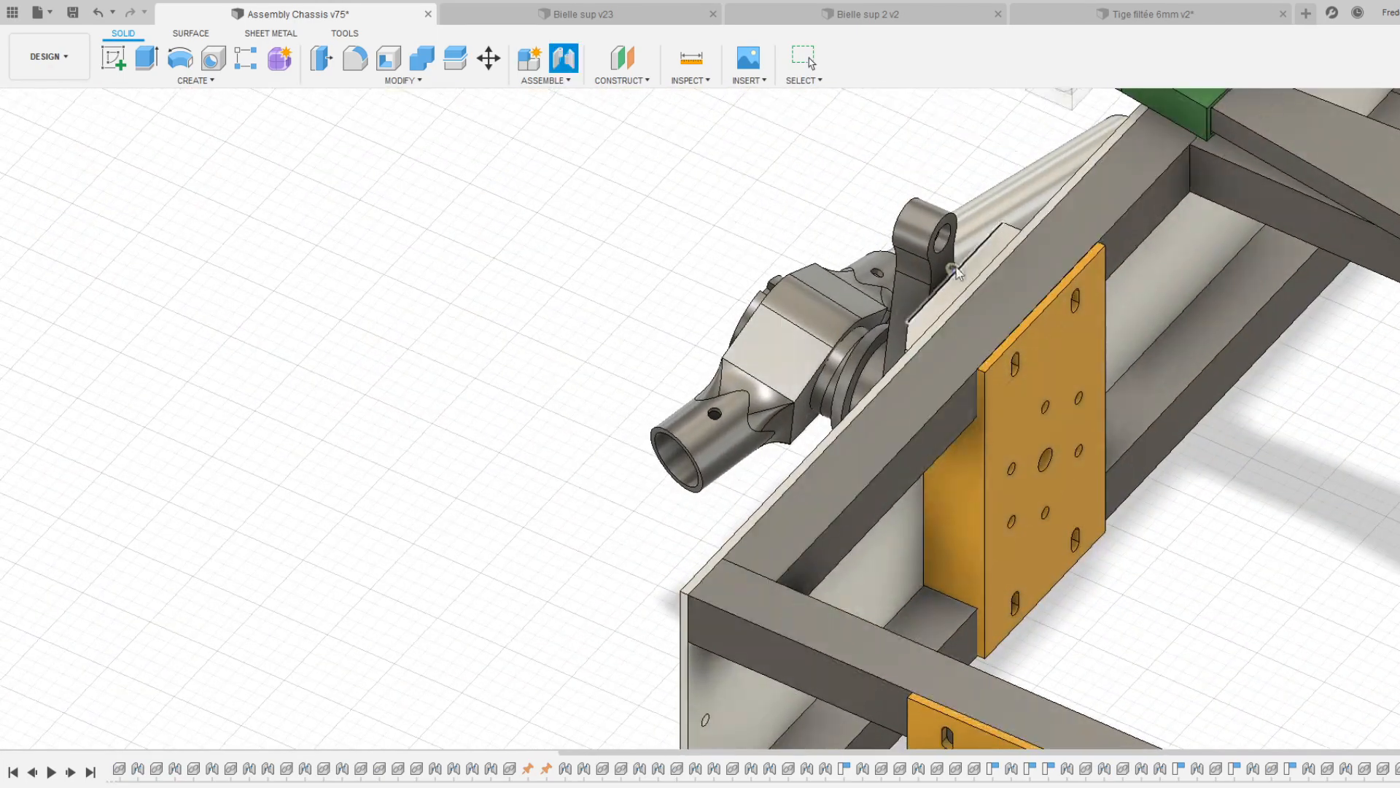
click(944, 246)
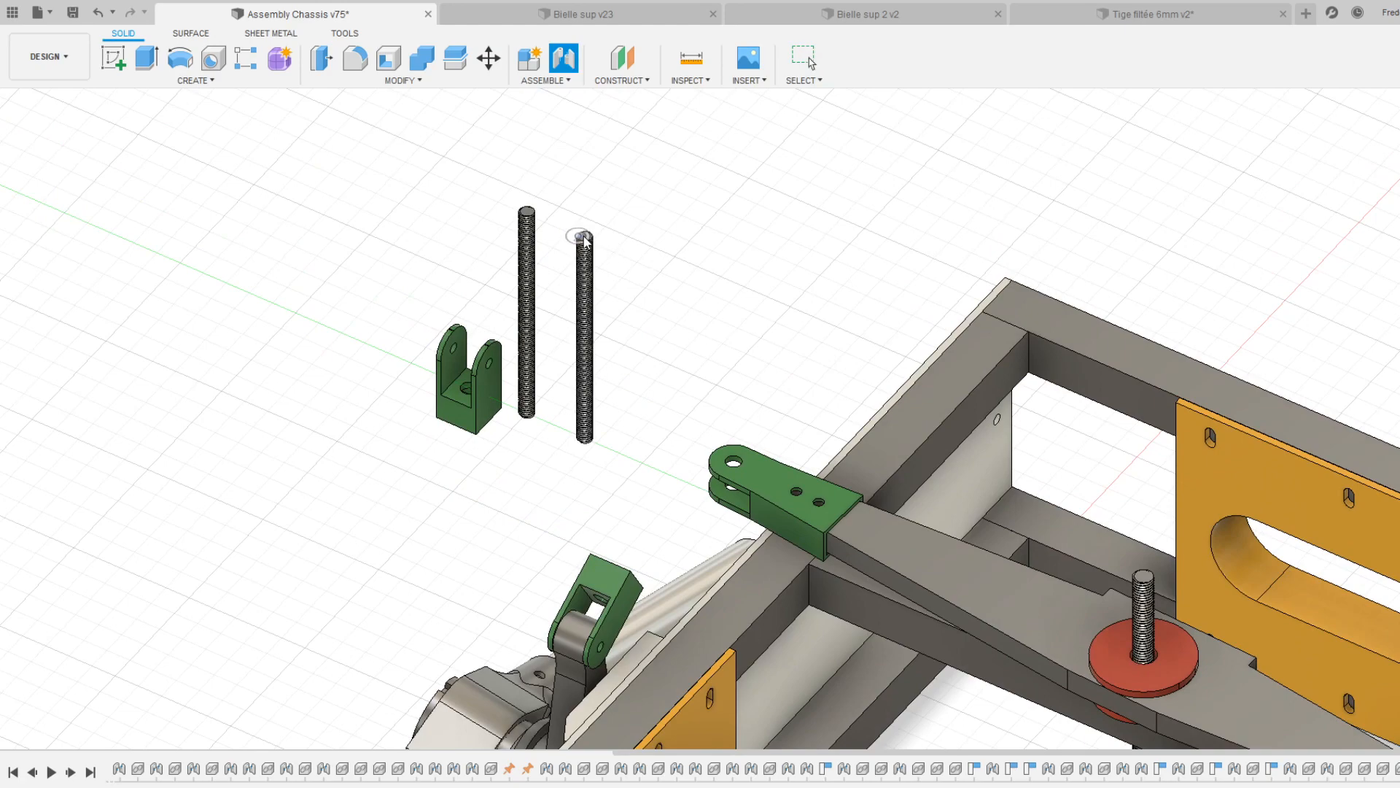
- Joint the end of one 6 mm threaded rod into the hole of the bracket on the near-side lever
scroll(583, 239, up, 5)
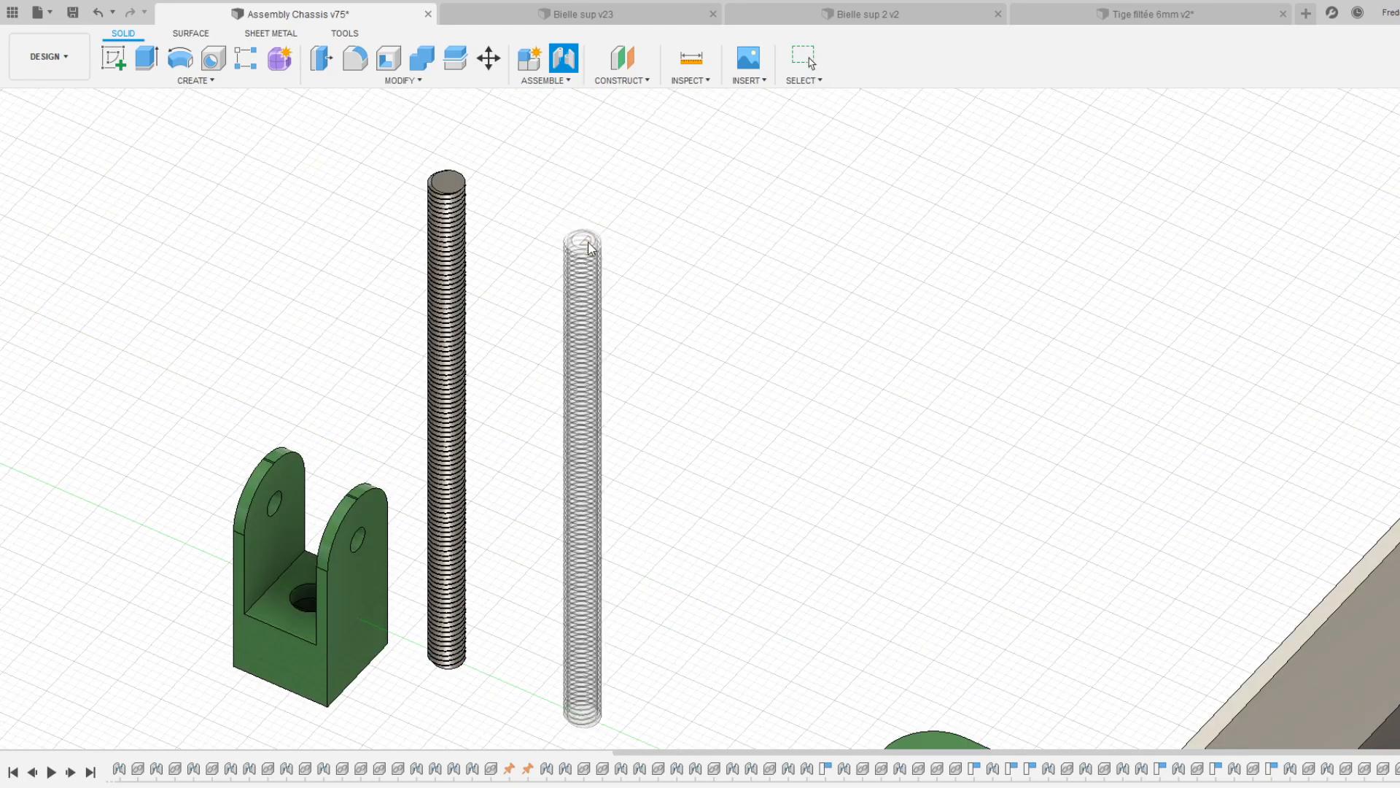
middle_drag(694, 505, 802, 2)
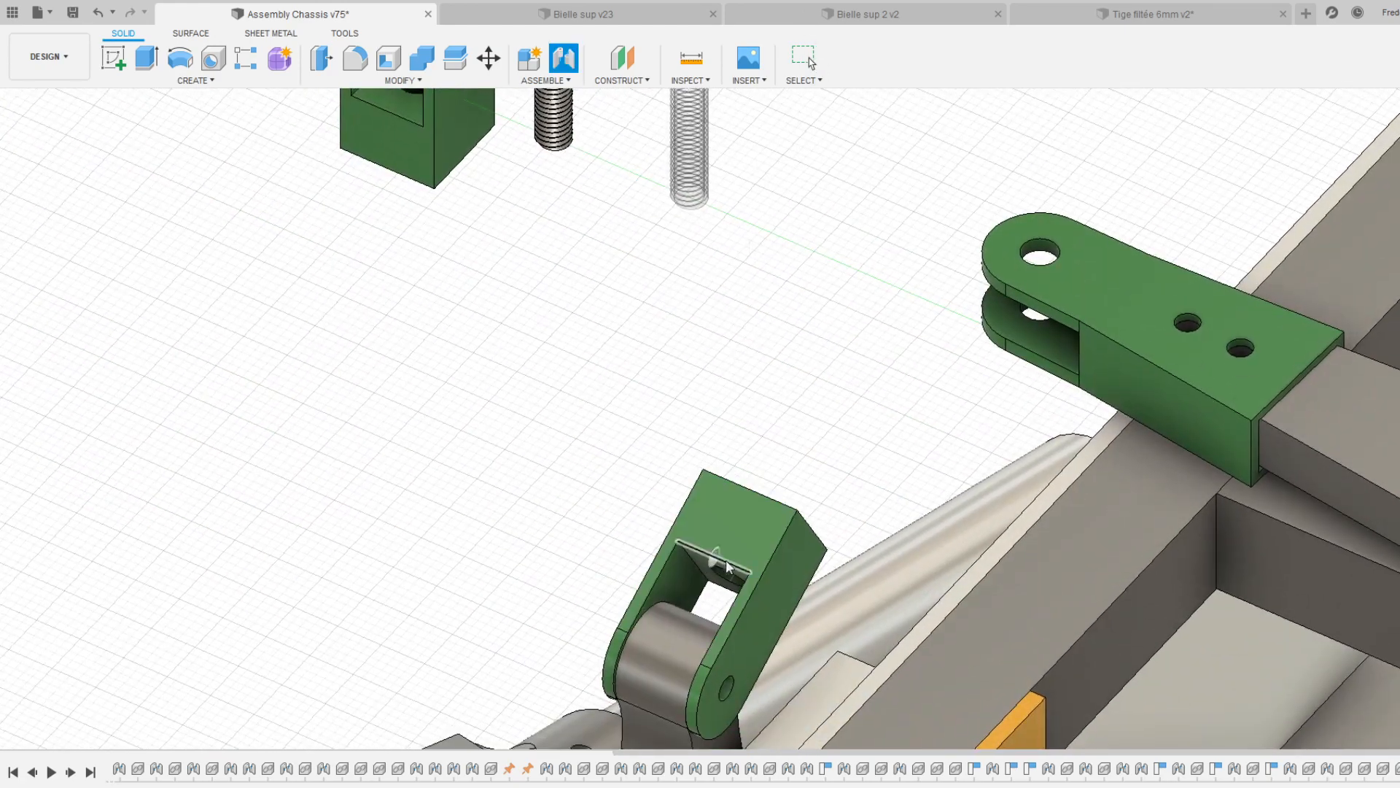
click(724, 582)
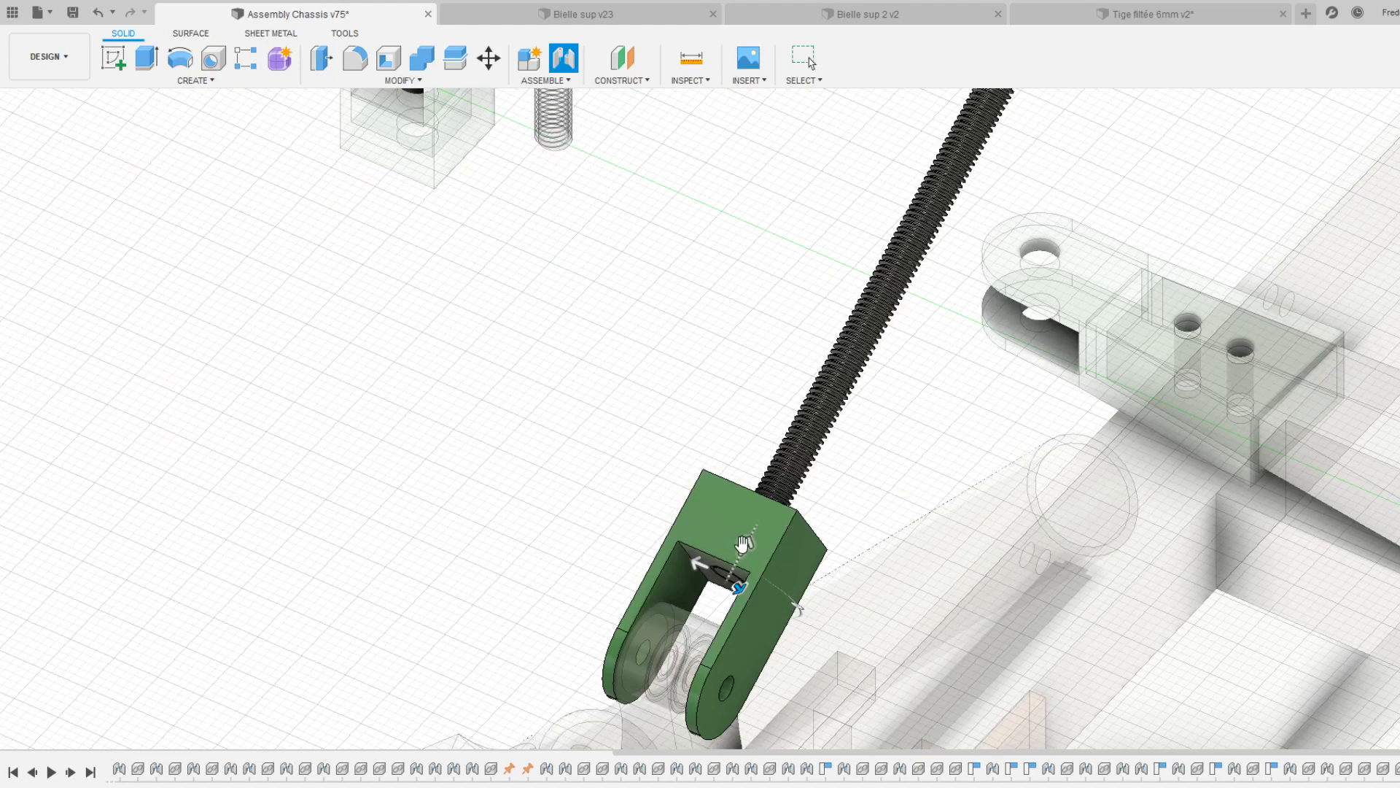
- Joint the remaining loose Bielle sup 2 bracket onto the end of the second threaded rod
scroll(730, 566, down, 2)
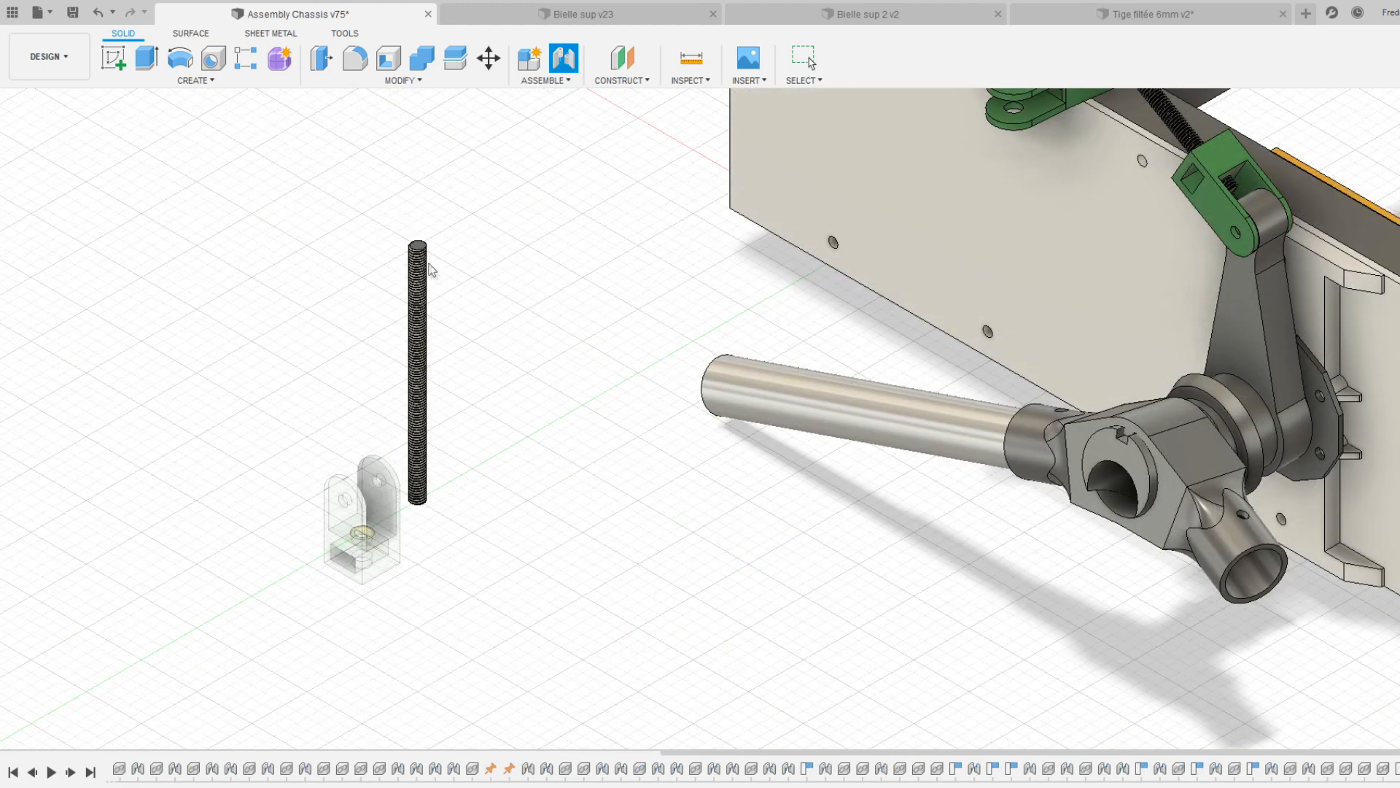
scroll(417, 250, up, 5)
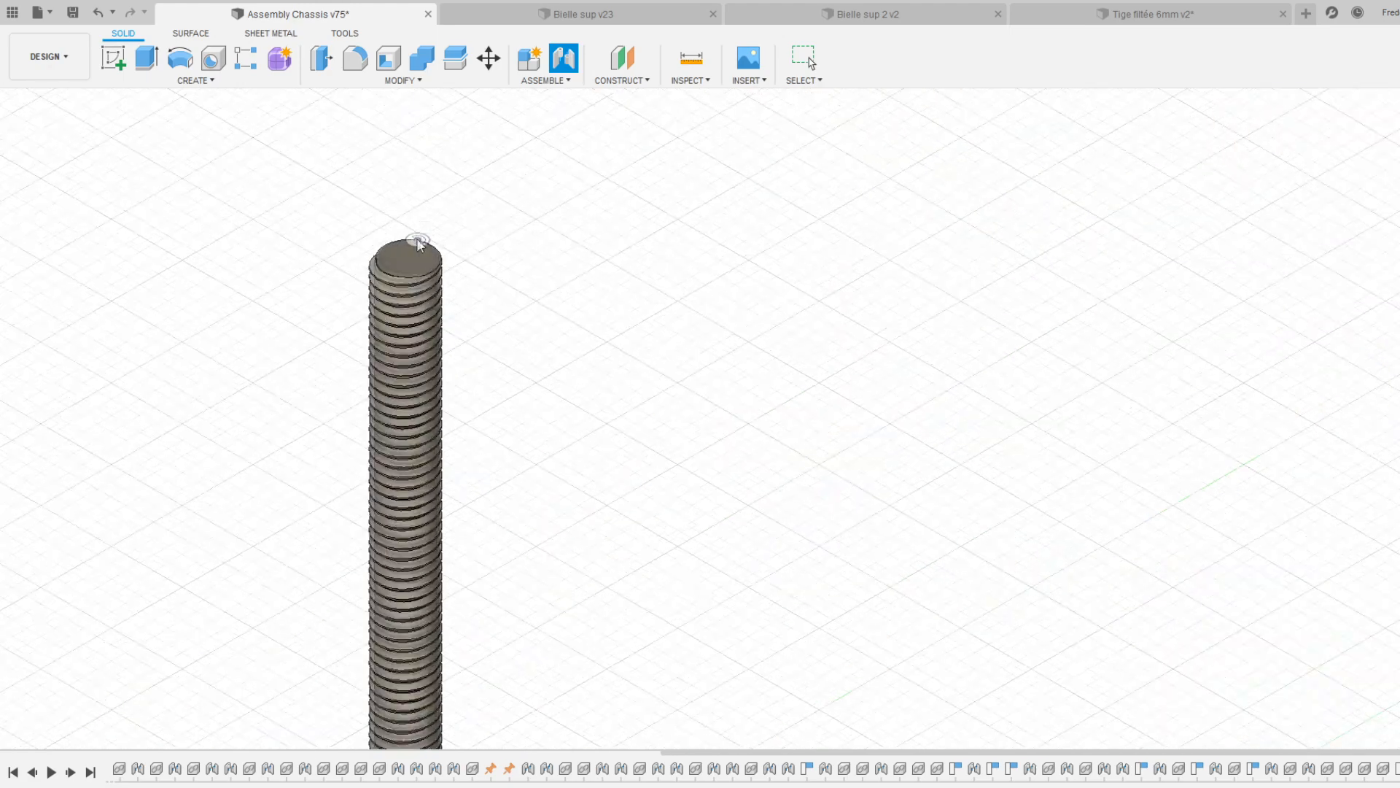
click(412, 263)
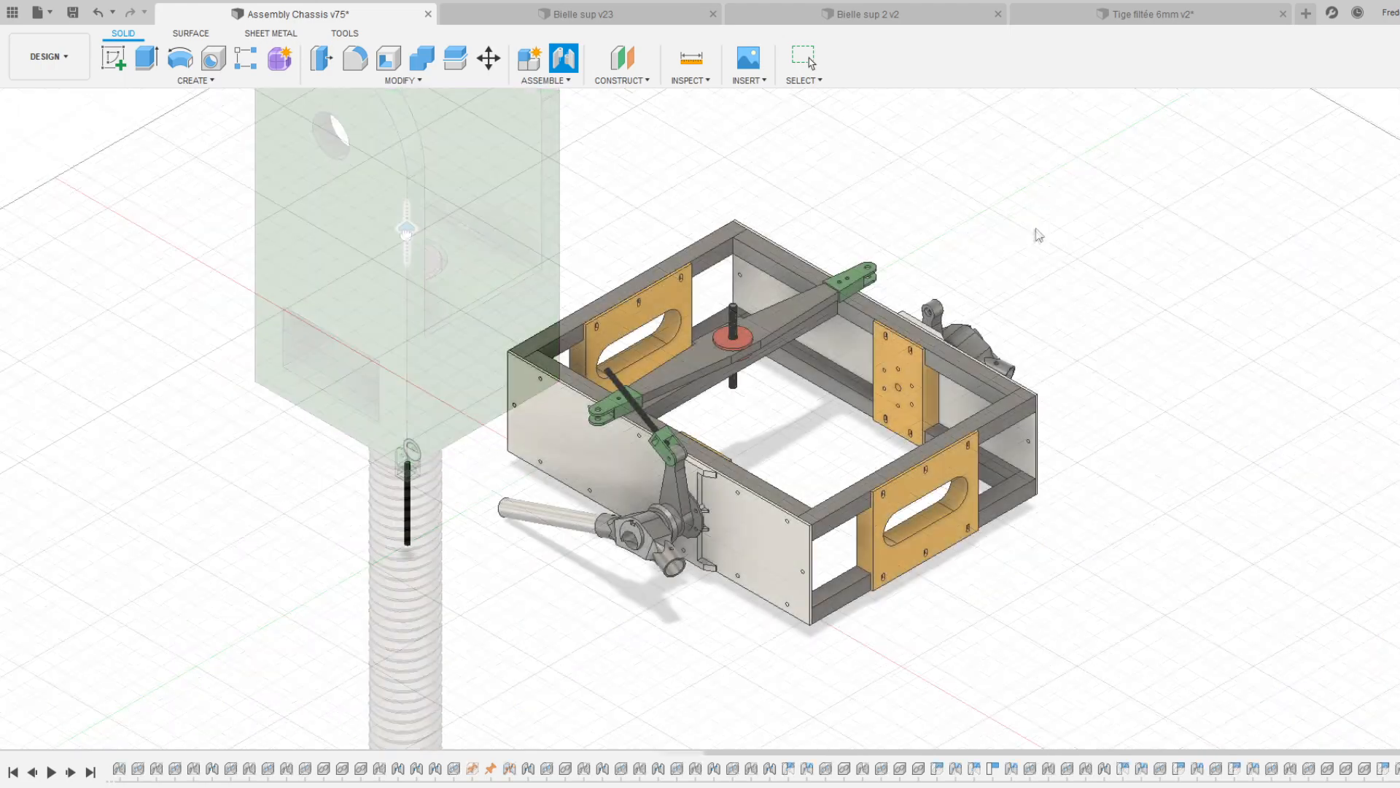
- Joint the second bracket, with its threaded rod, to the hole at the top of the far-side suspension lever
scroll(1037, 235, up, 5)
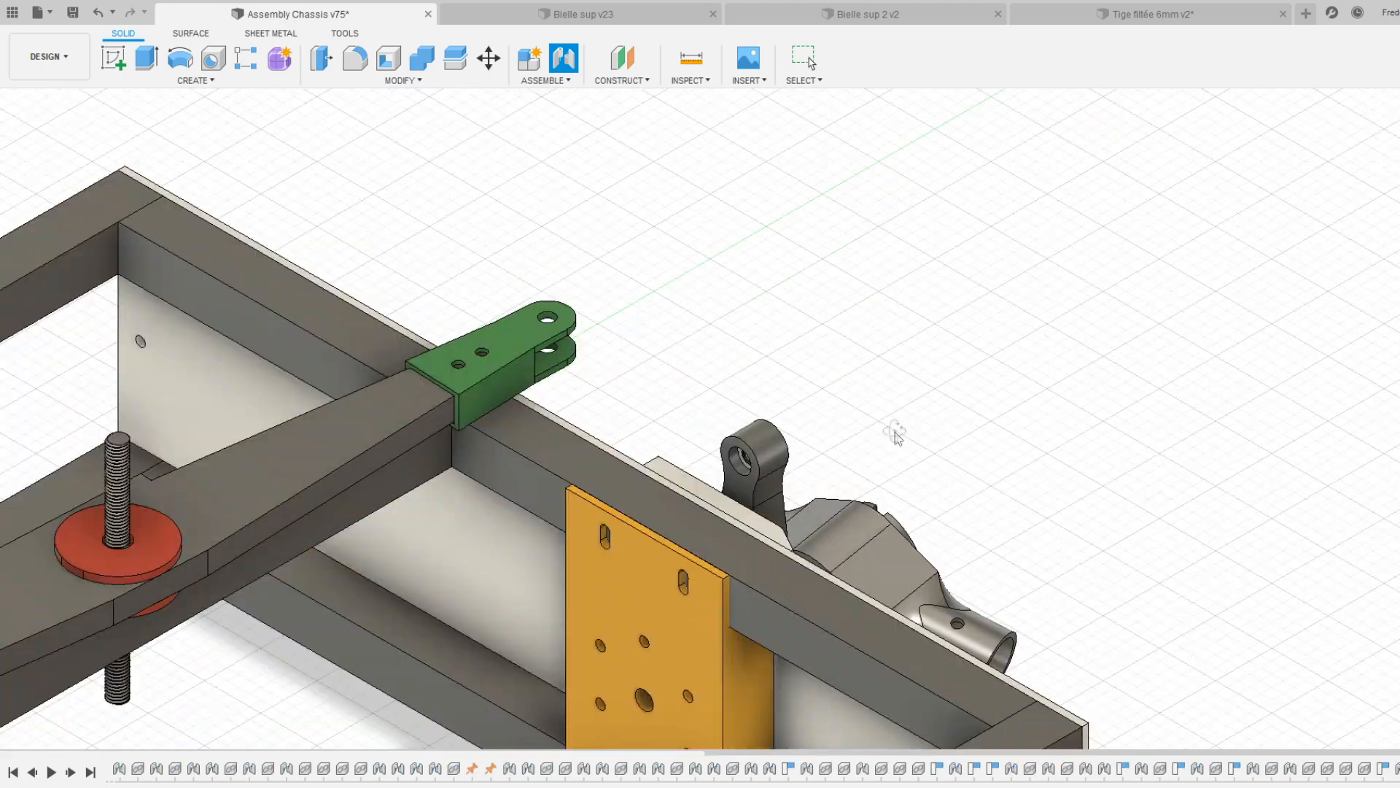
shift+middle_drag(896, 434, 773, 407)
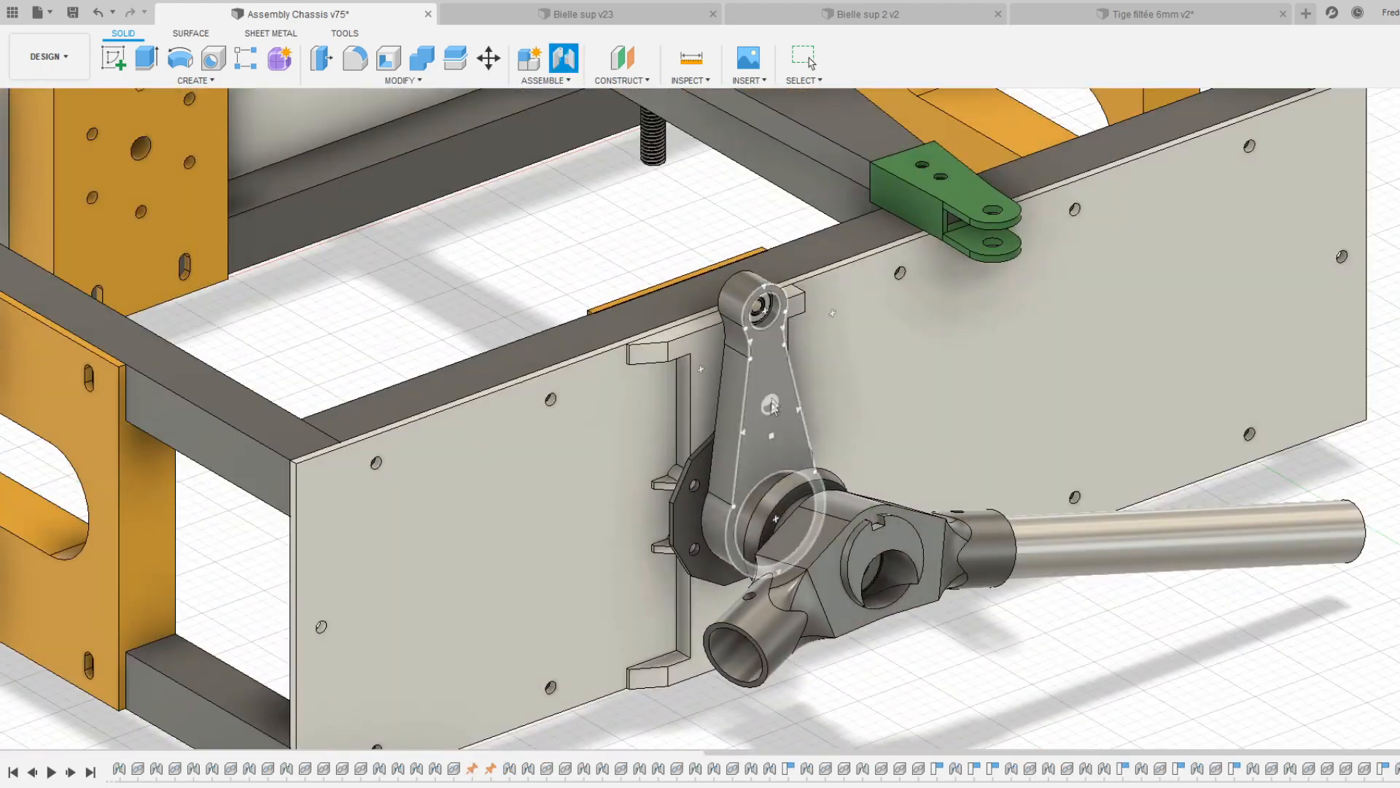
click(777, 330)
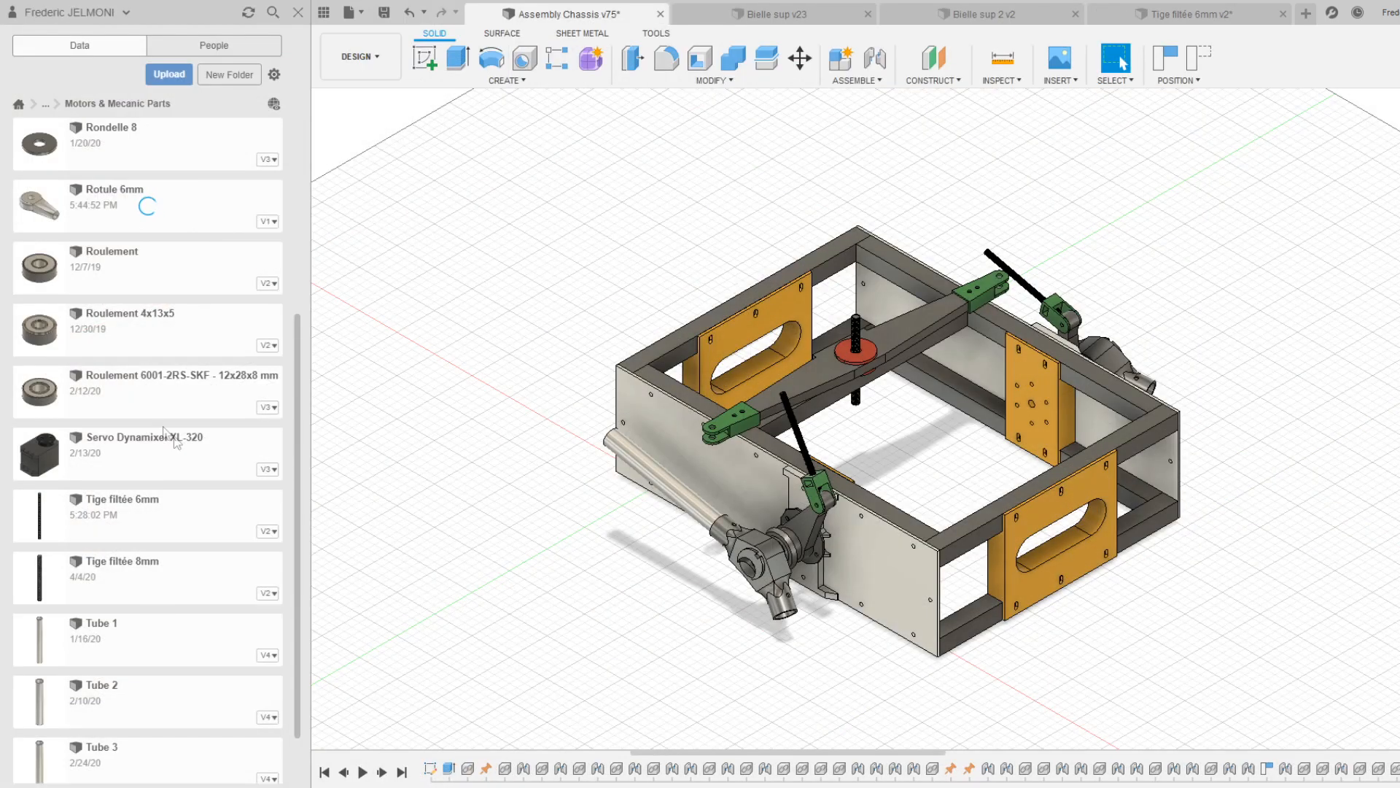
- Insert the Rotule 6mm part from the Motors & Mecanic Parts folder and move it about 110 mm outward
drag(461, 374, 617, 590)
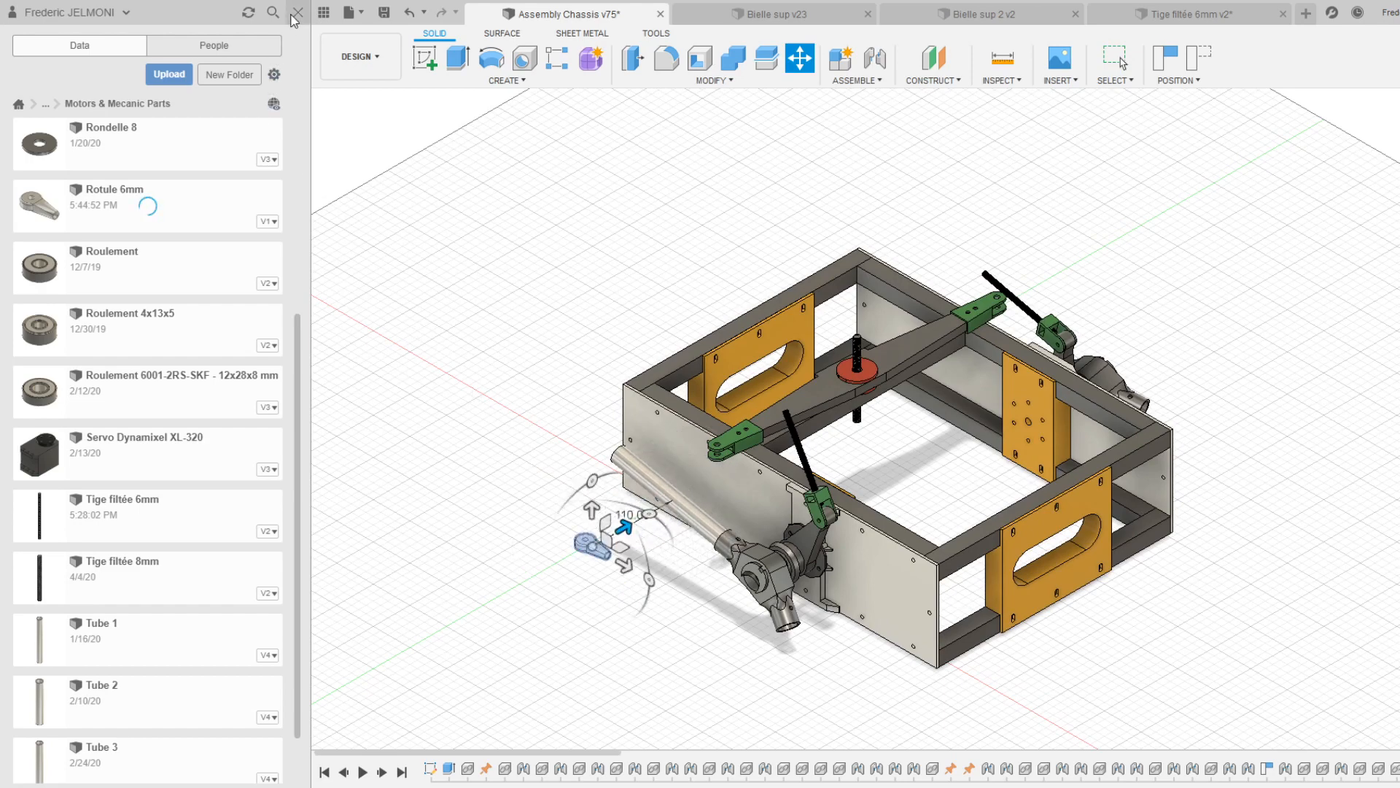
click(295, 15)
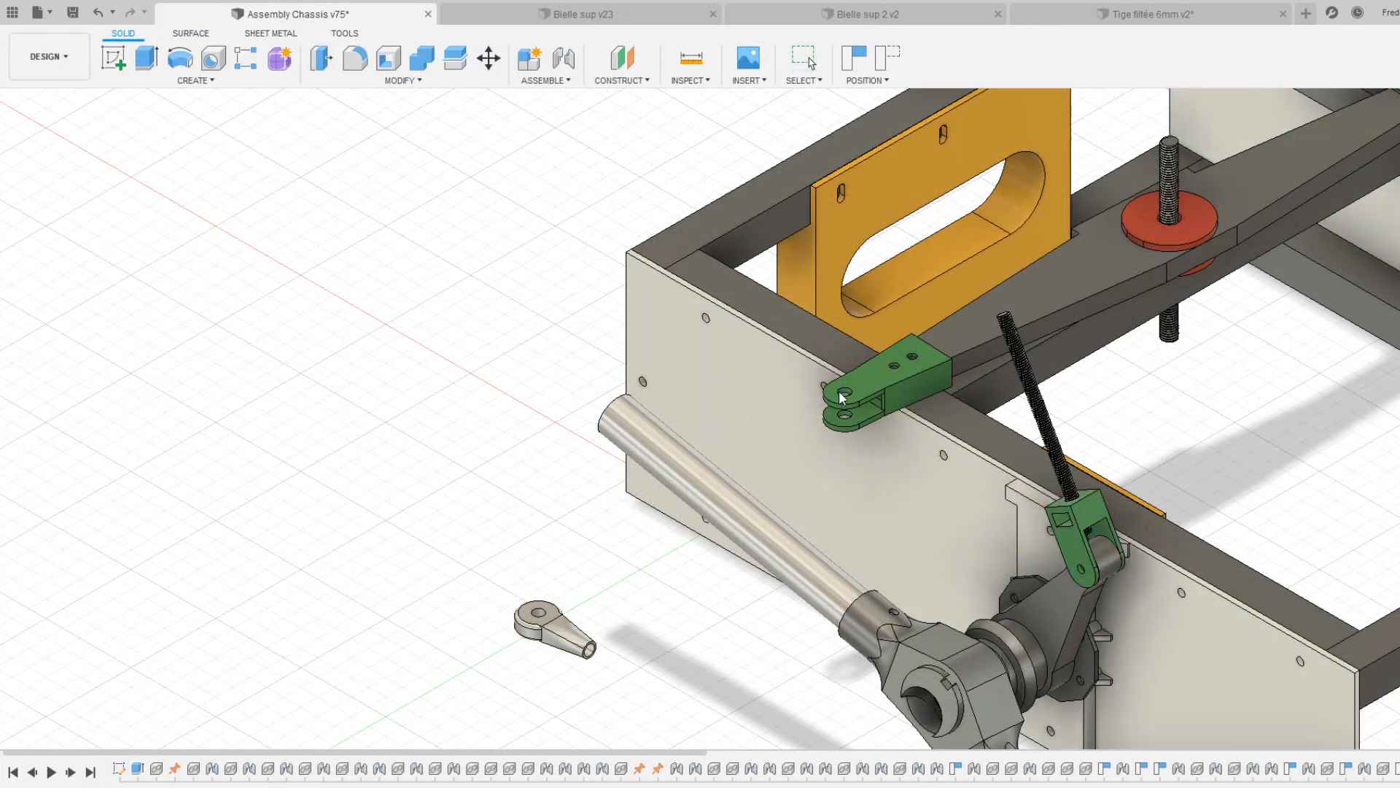
- Joint the Rotule 6mm socket to the free end of the near-side threaded rod, offsetting it along the thread
key(j)
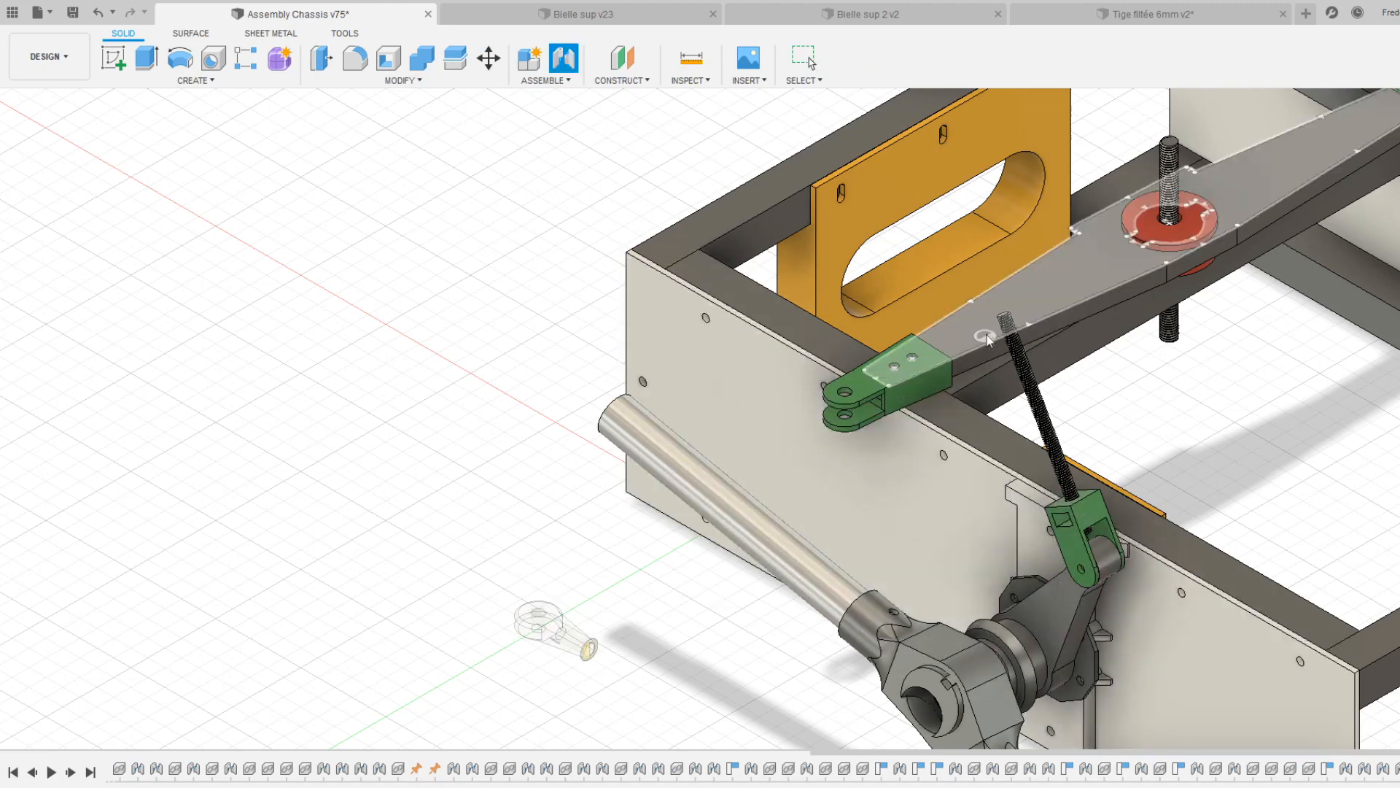
scroll(1045, 272, up, 10)
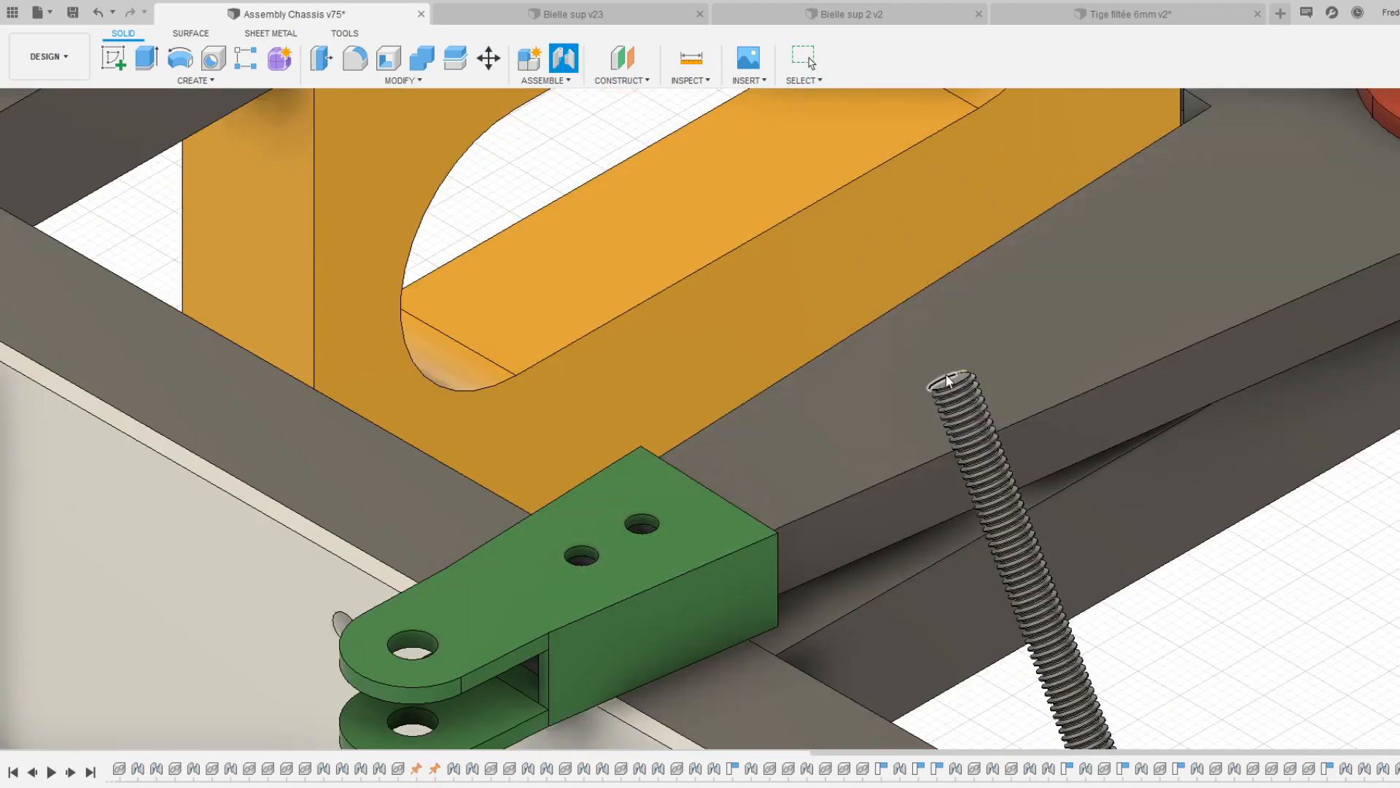
scroll(954, 385, up, 5)
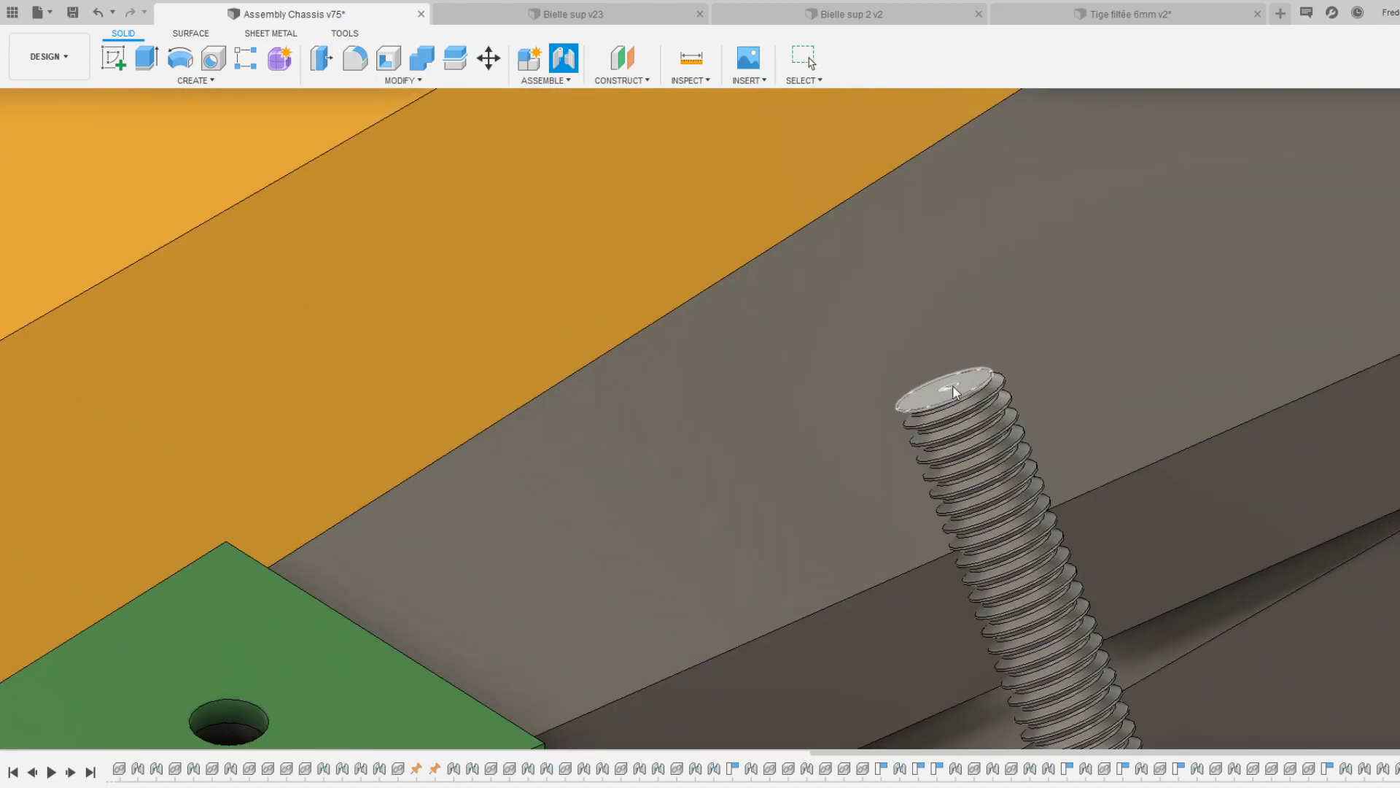
click(954, 392)
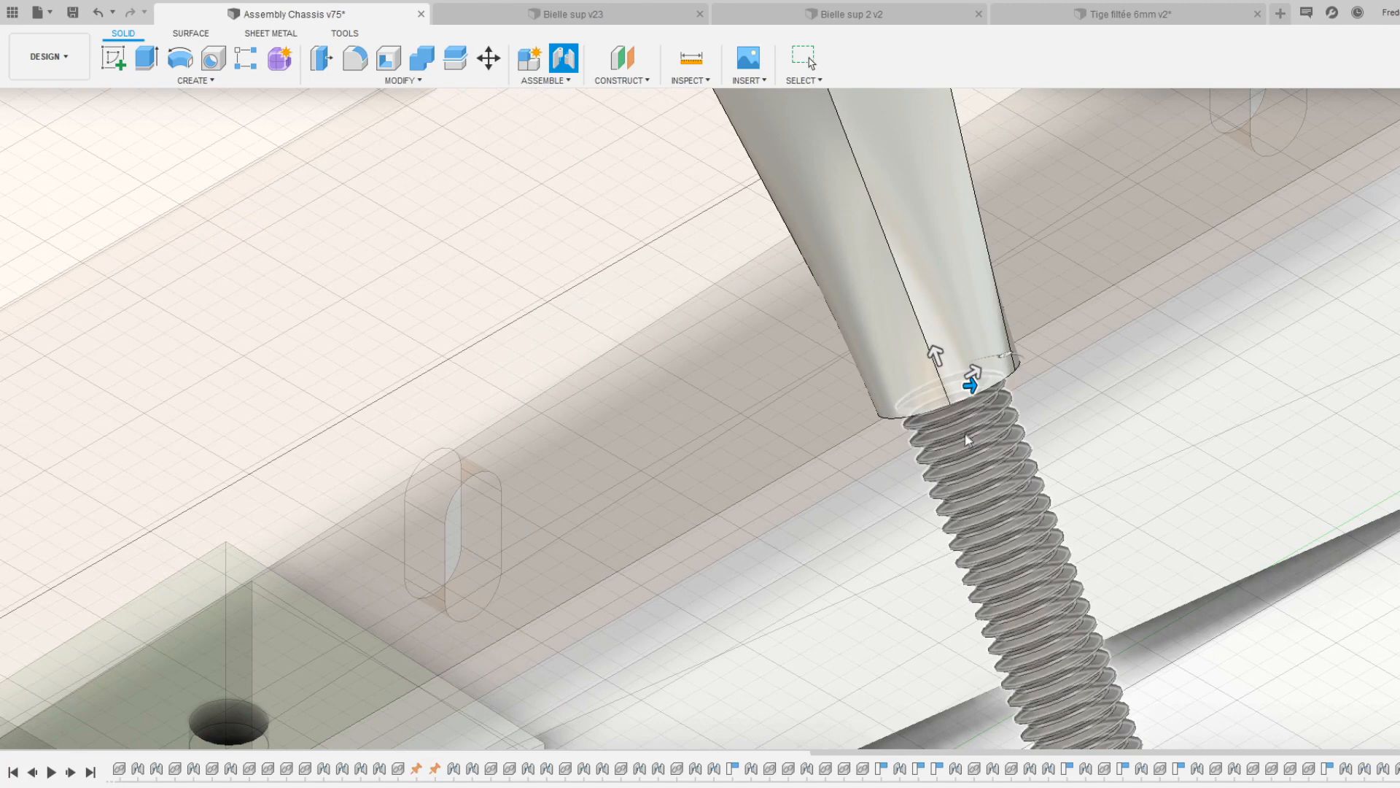
drag(934, 353, 1017, 515)
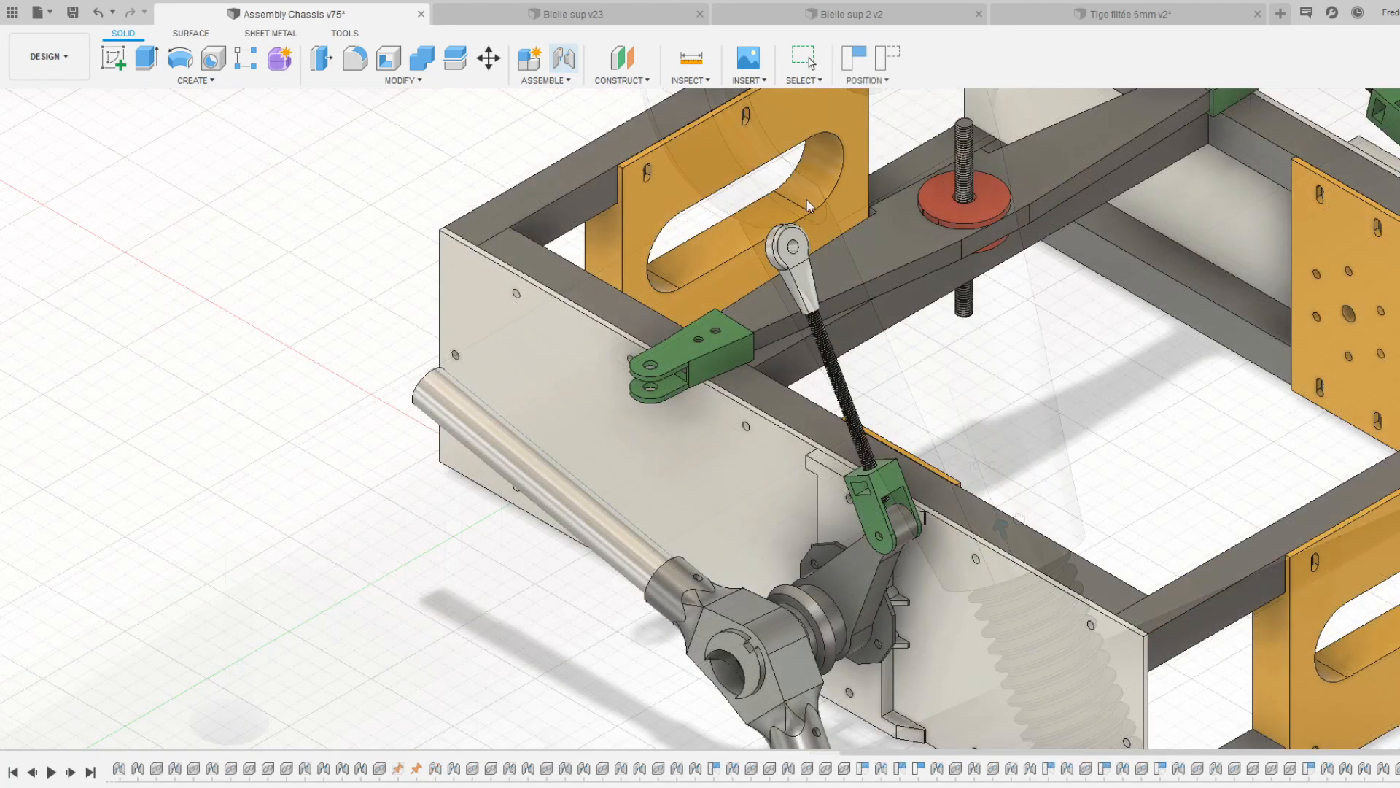
- Joint the eye of the near-side Rotule into the green fork at the arm's near end, and swing the linkage
key(j)
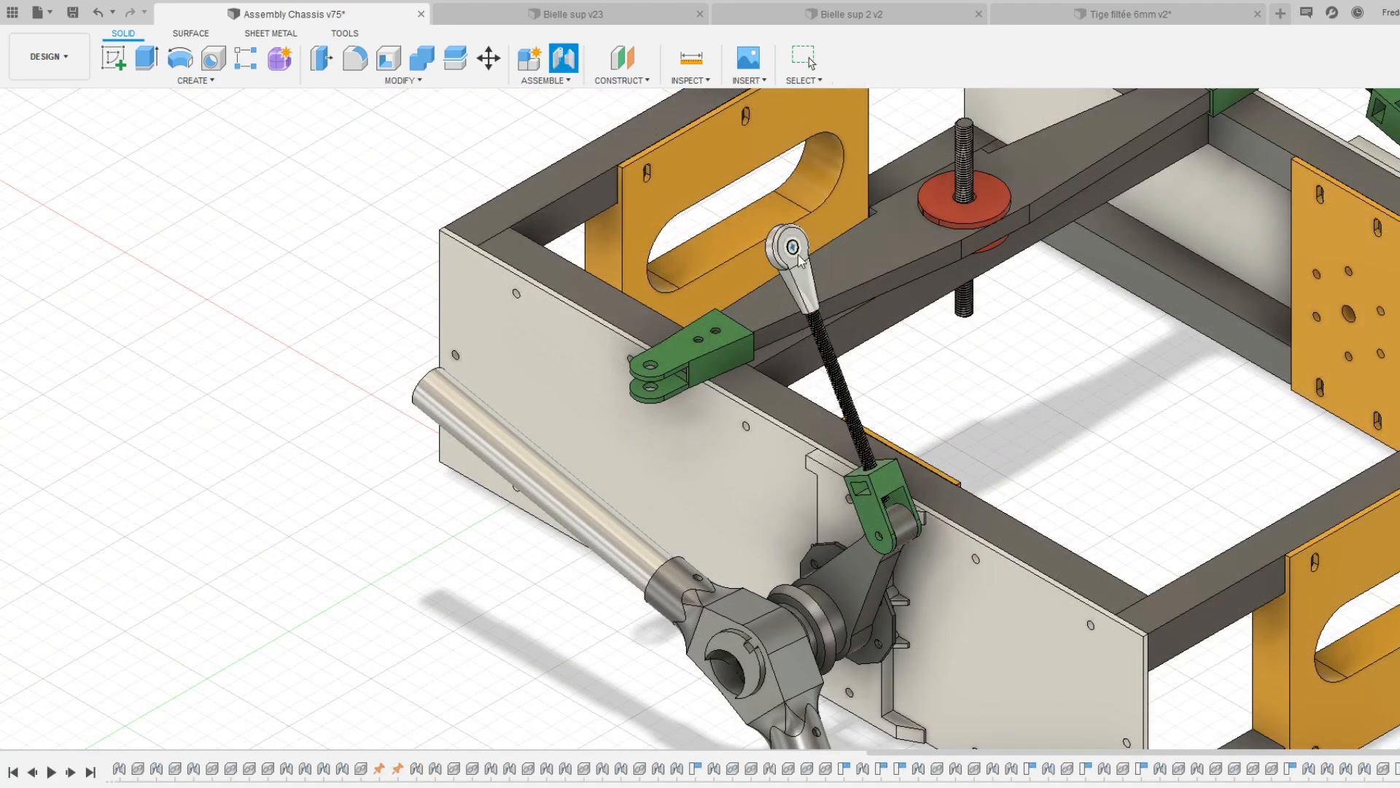
click(651, 387)
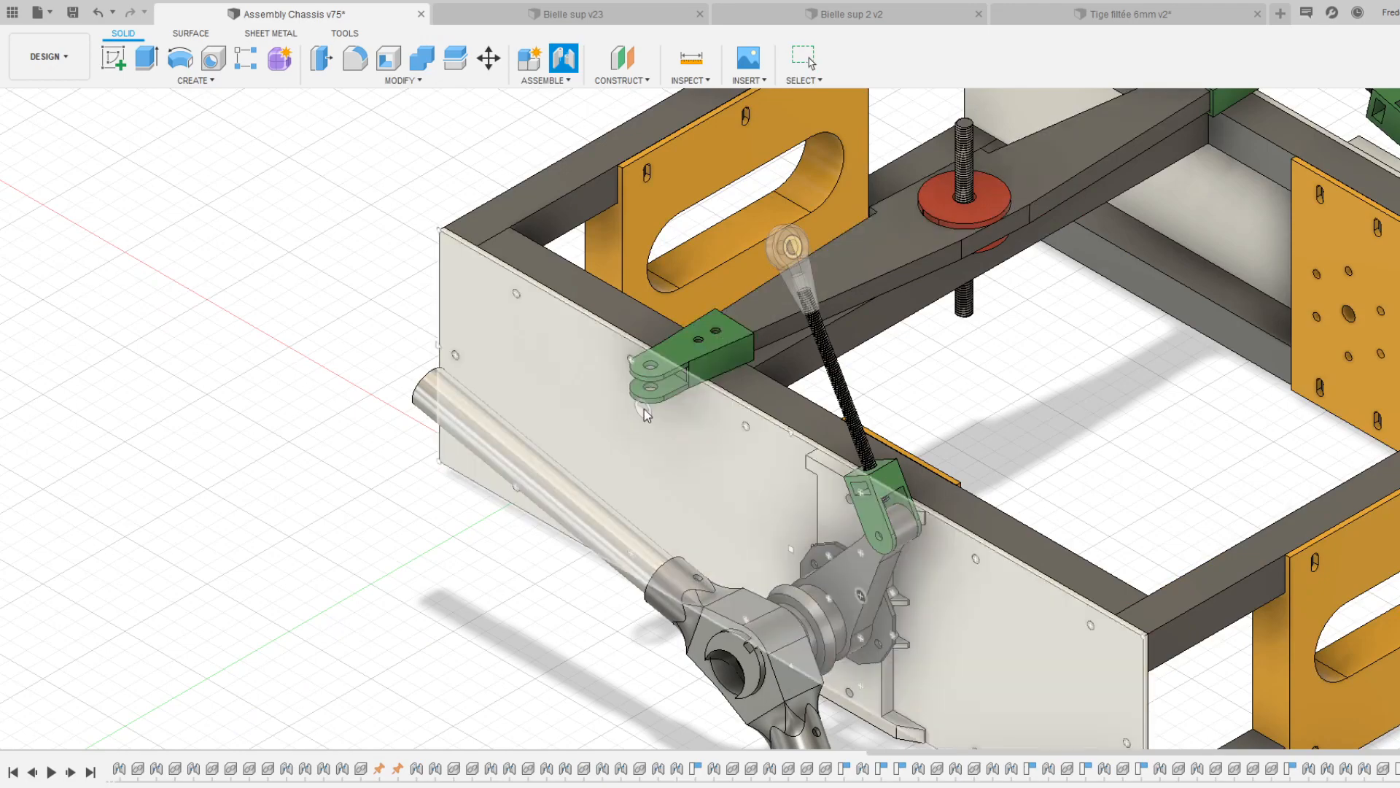
shift+middle_drag(587, 474, 645, 391)
scroll(723, 268, up, 4)
scroll(723, 268, up, 2)
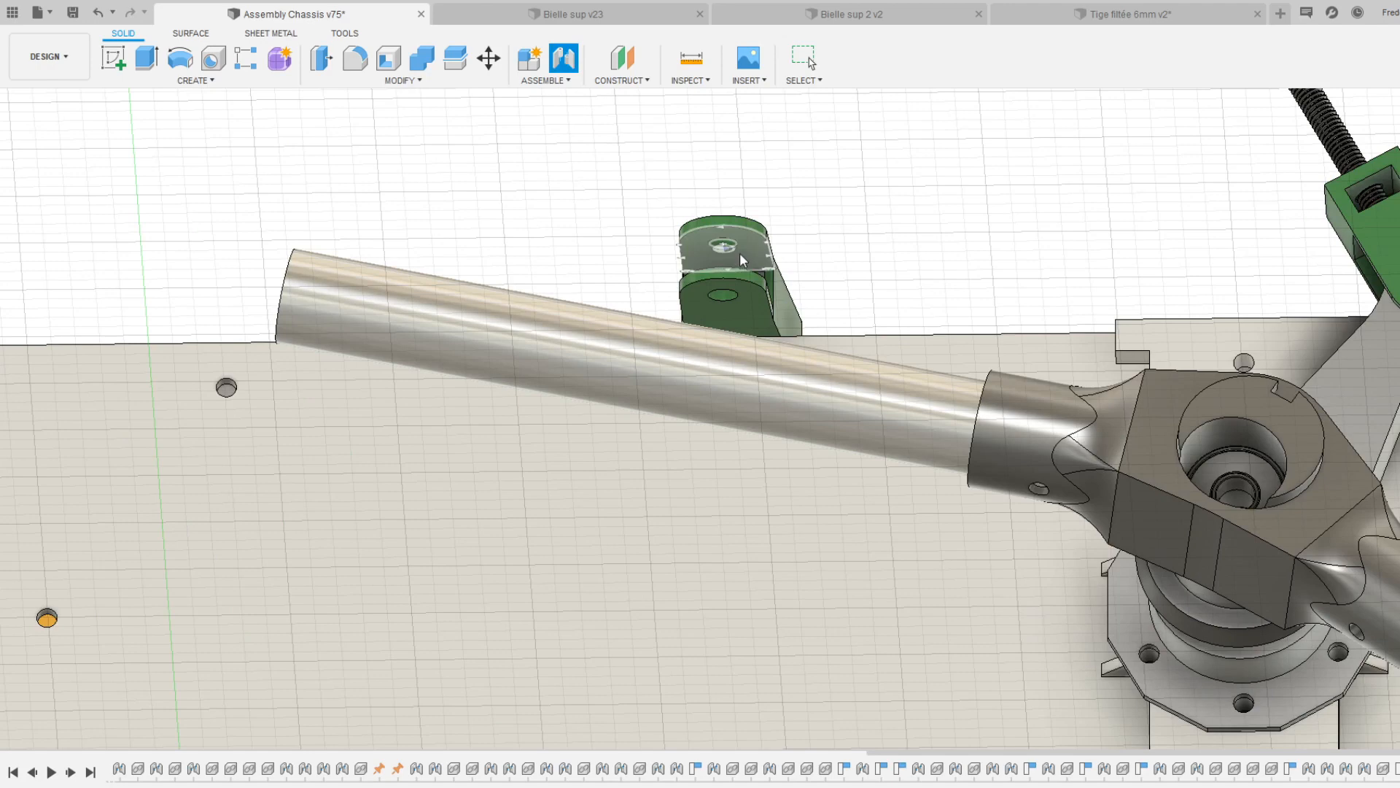
click(736, 255)
click(735, 255)
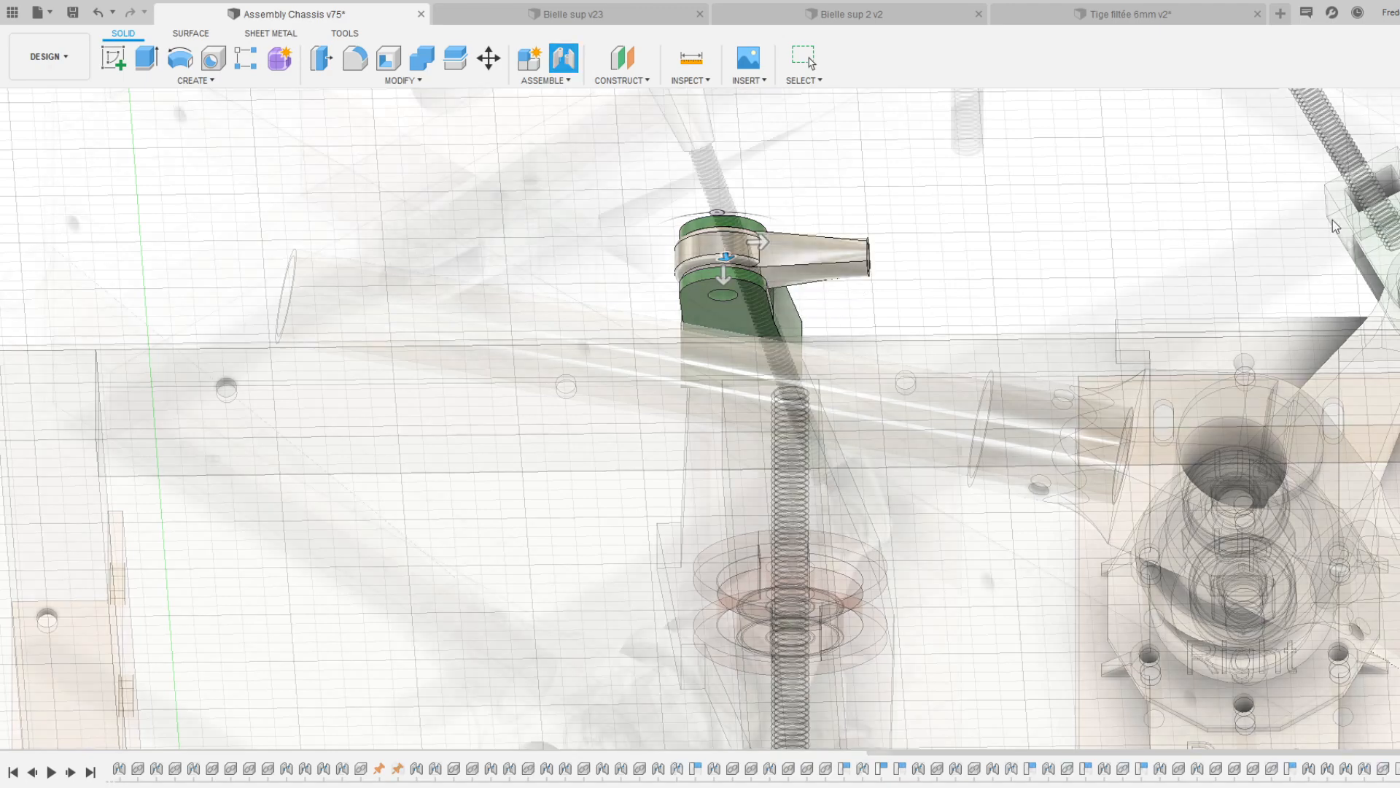
key(Return)
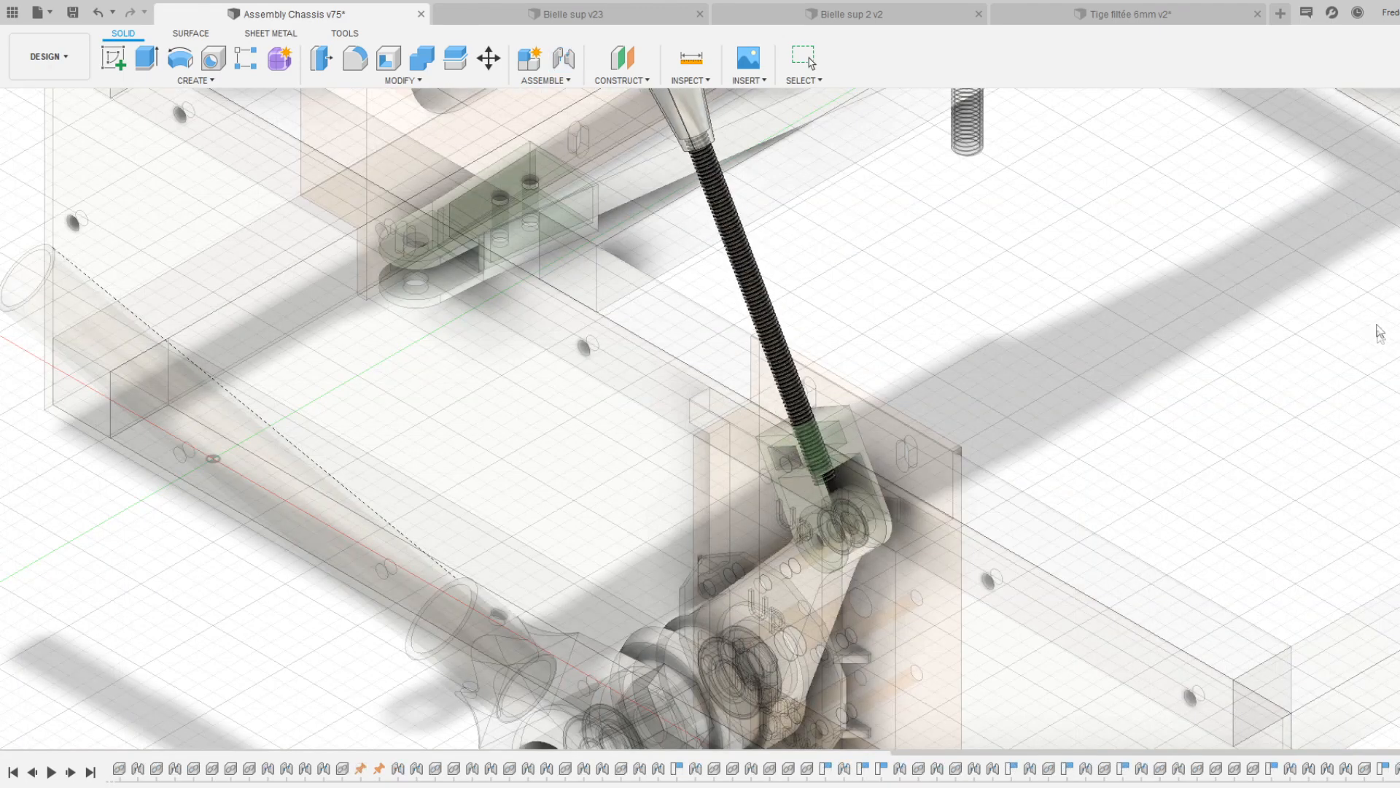
key(Escape)
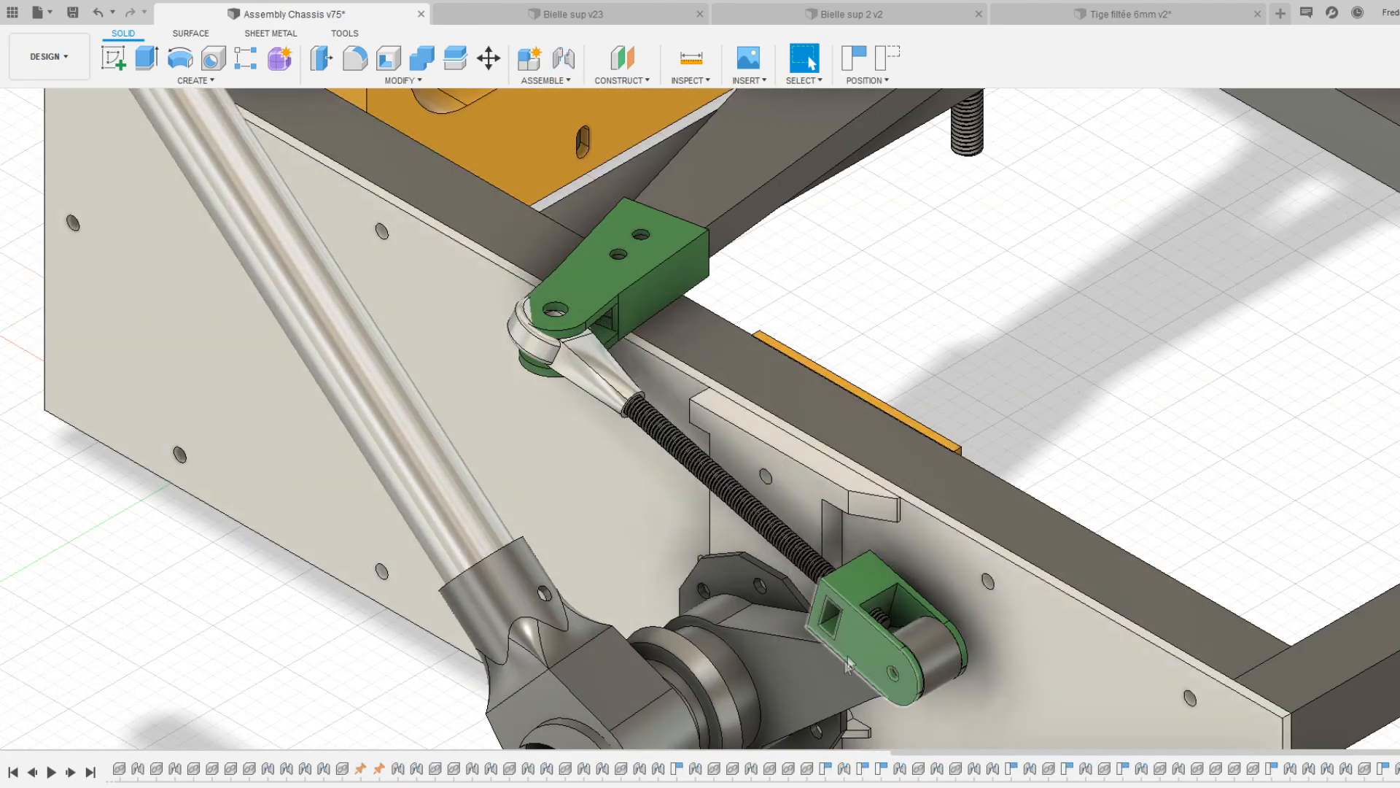
drag(824, 676, 715, 581)
- Insert a second Rotule 6mm and move it 225 mm outward from the chassis side panel
drag(84, 194, 406, 321)
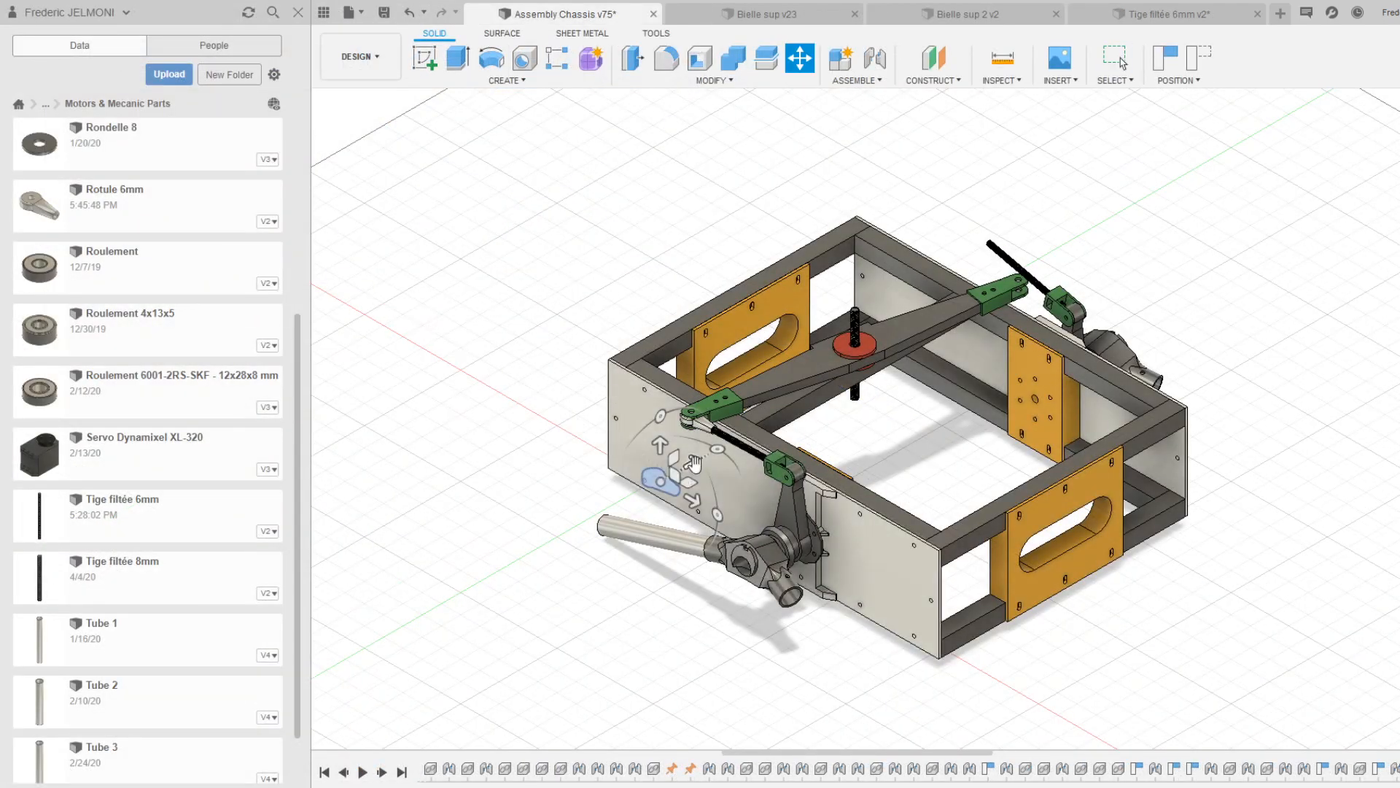
drag(656, 479, 501, 573)
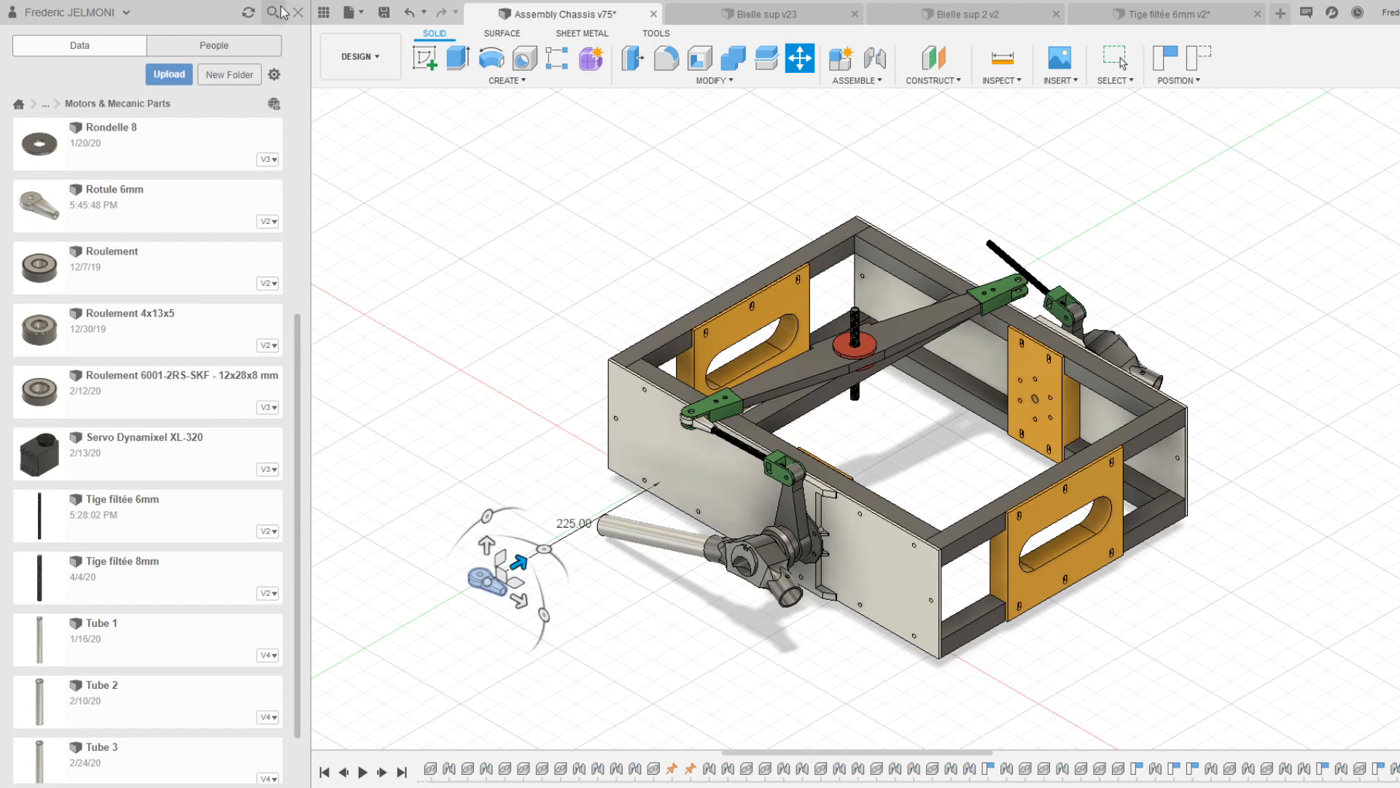
click(297, 15)
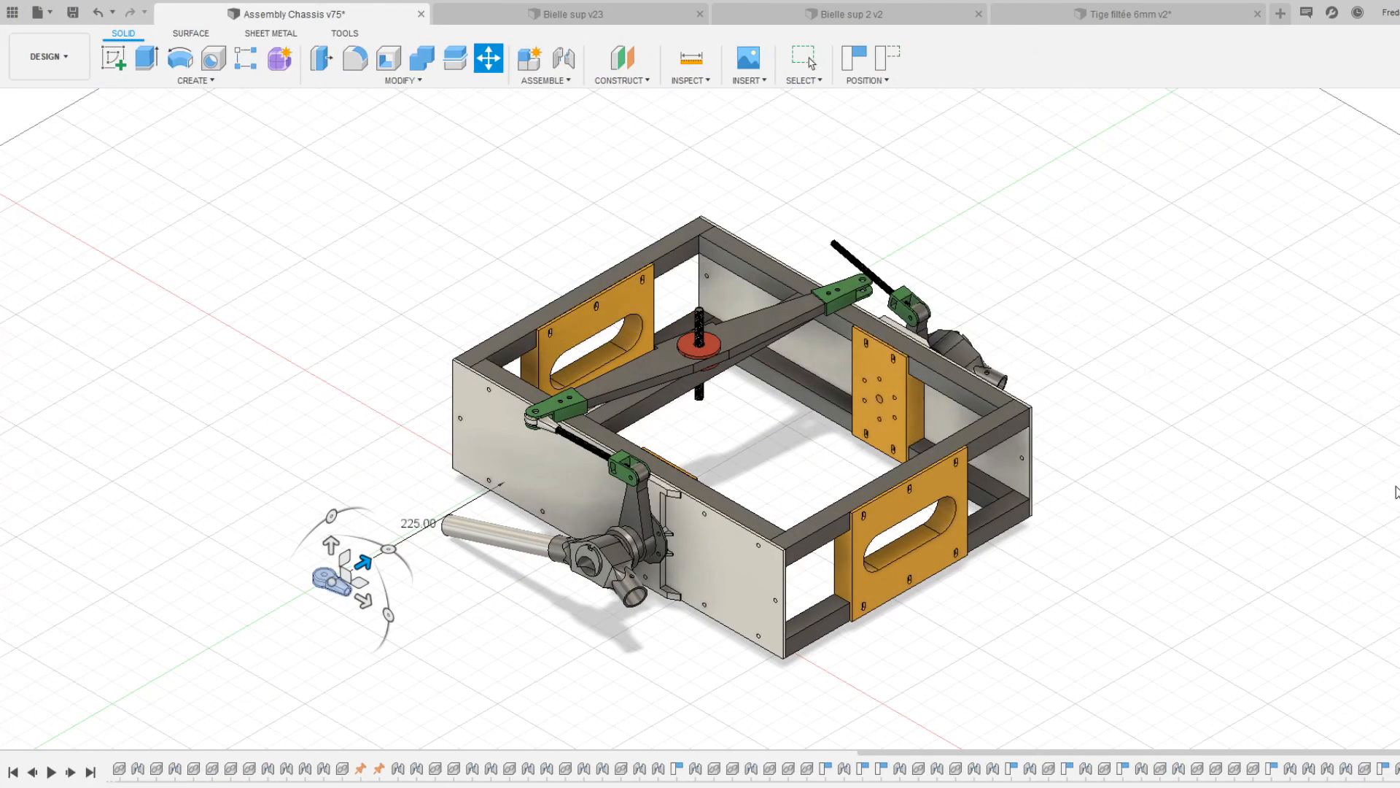
key(Return)
- Joint the second Rotule's socket to the free end of the far-side threaded rod, turning its eye to lie flat
scroll(387, 599, up, 5)
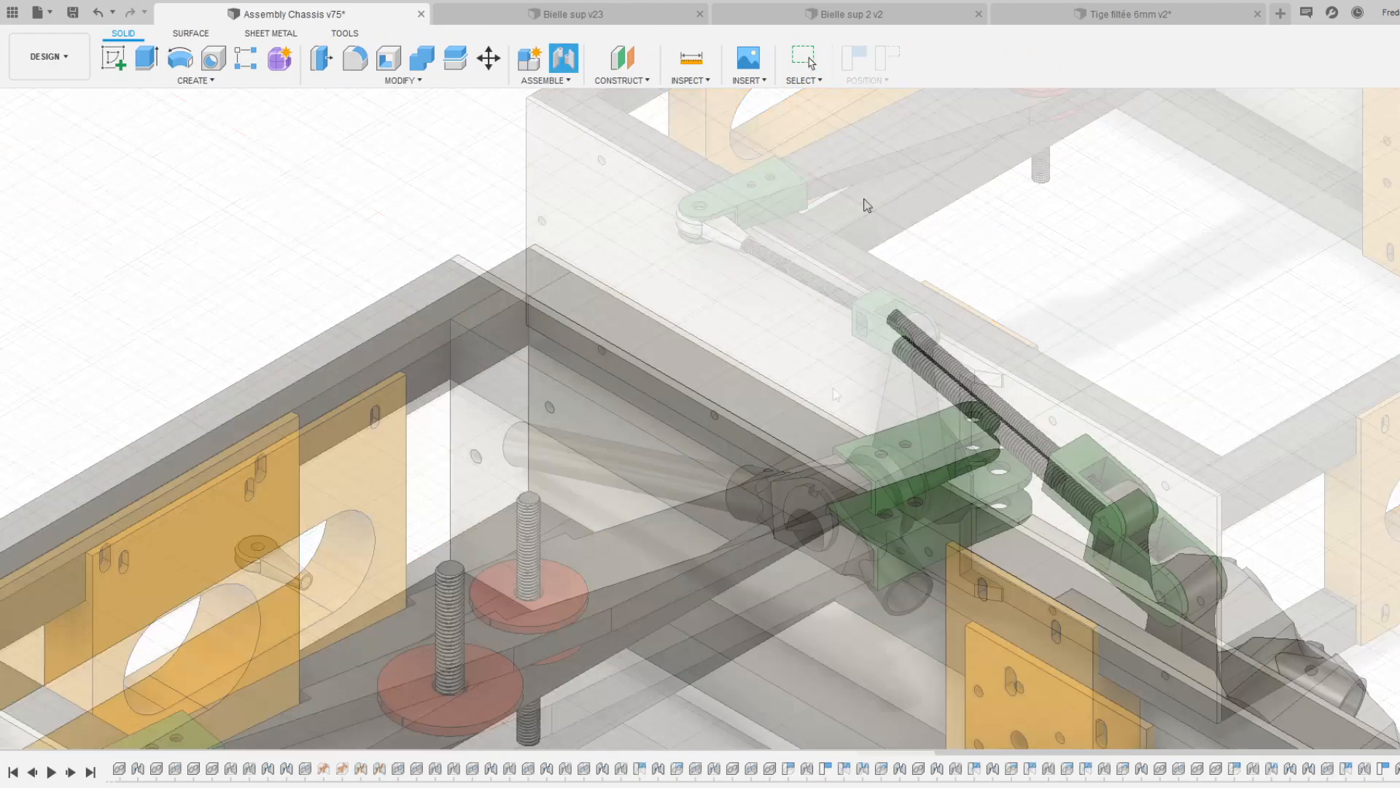
scroll(864, 248, up, 3)
shift+middle_drag(800, 387, 923, 458)
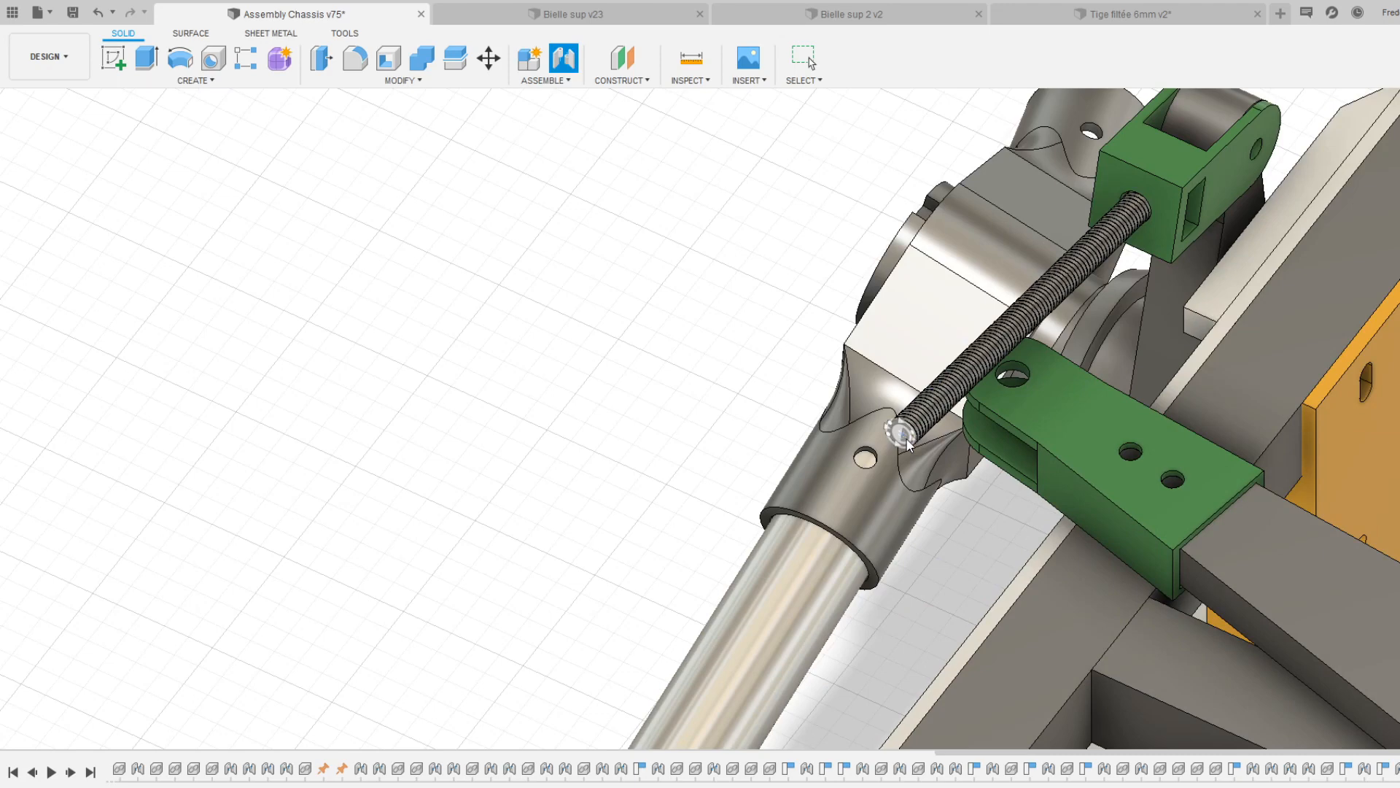
click(904, 441)
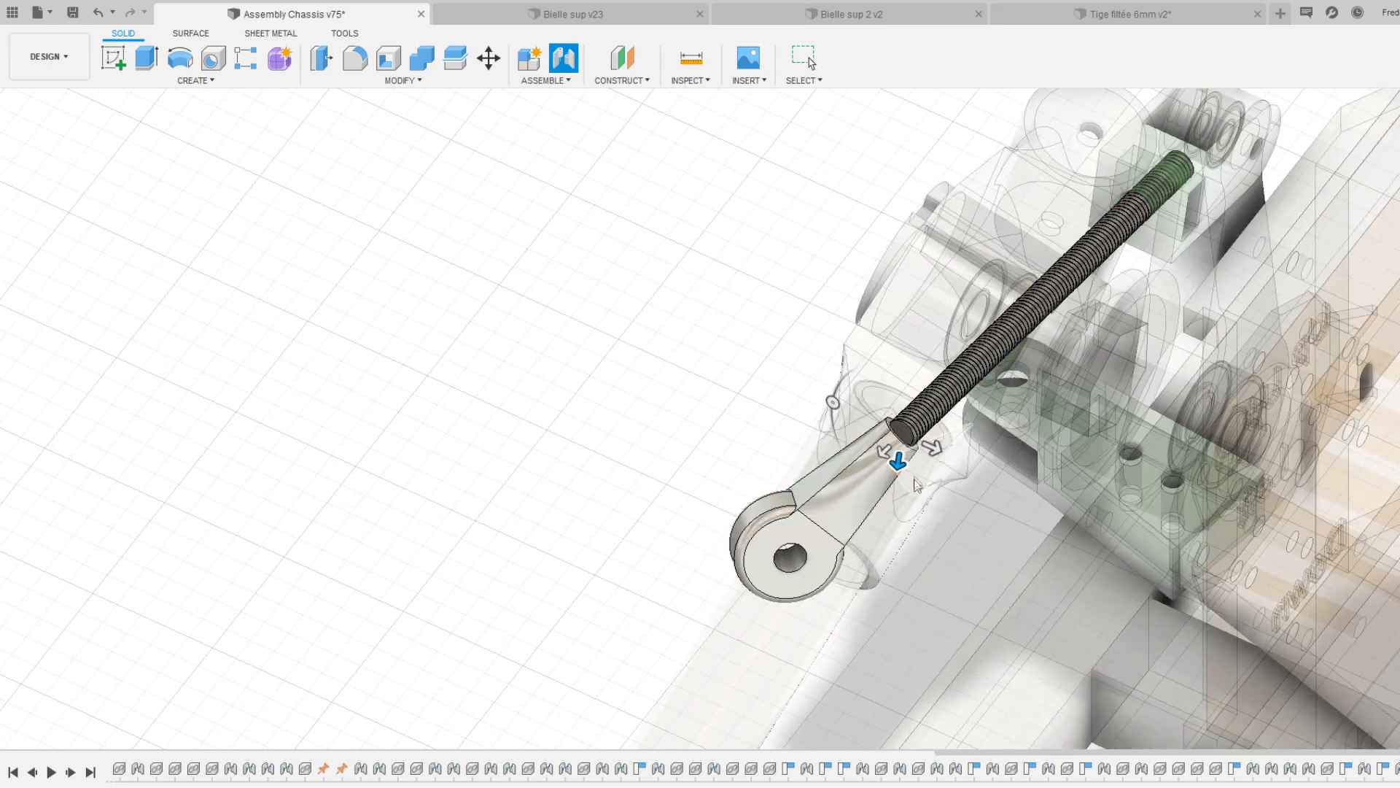
click(1344, 216)
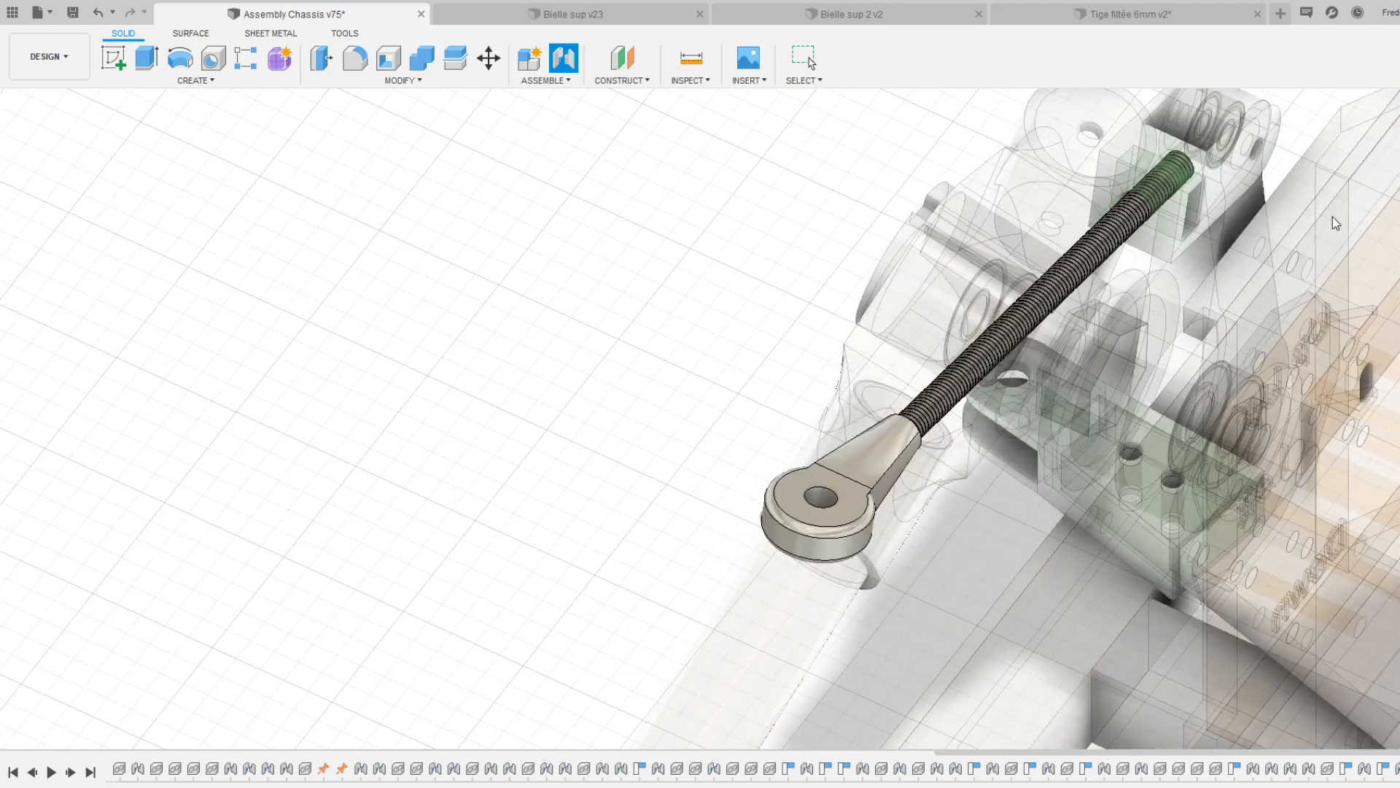
click(1371, 248)
- Joint the eye of the far-side Rotule to the lower fork hole at the arm's far end
middle_drag(930, 582, 972, 479)
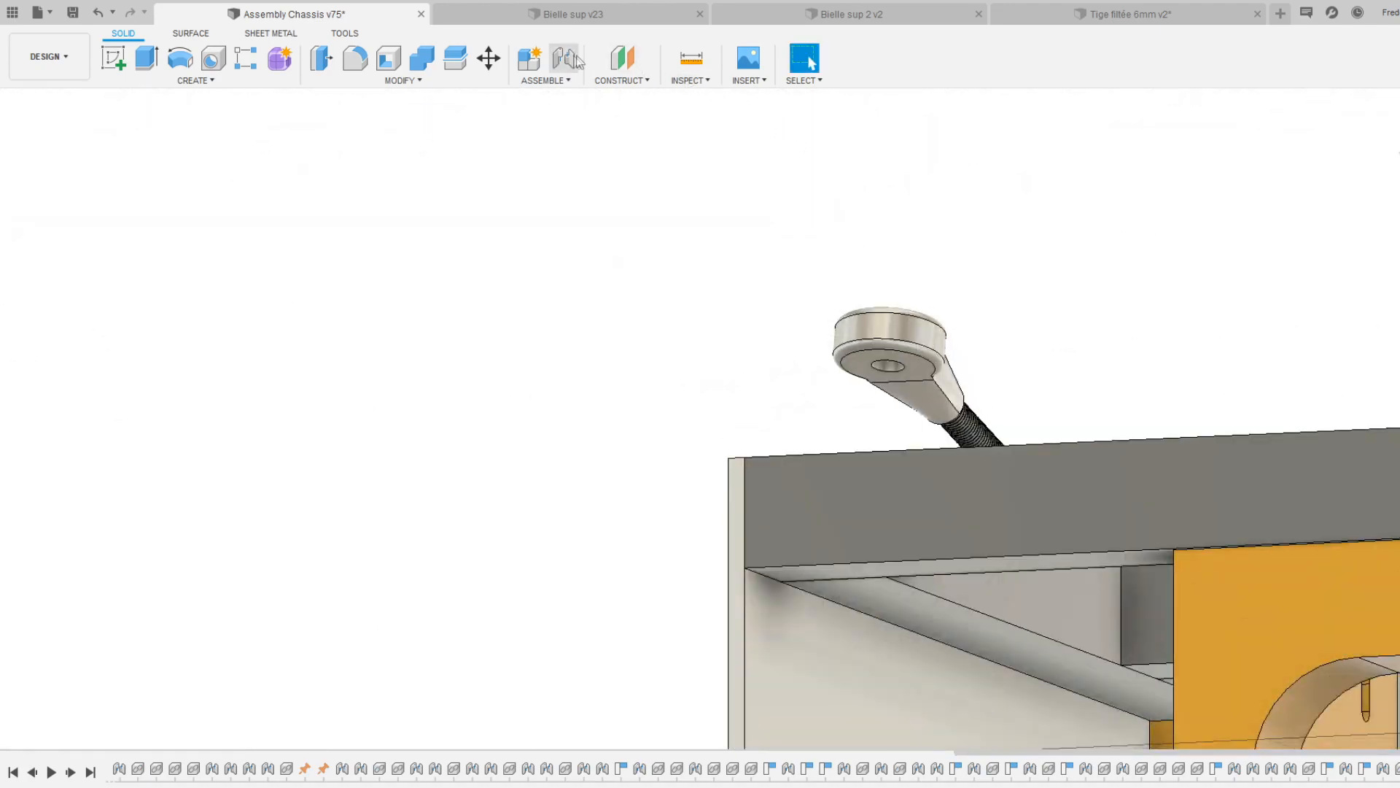
click(887, 366)
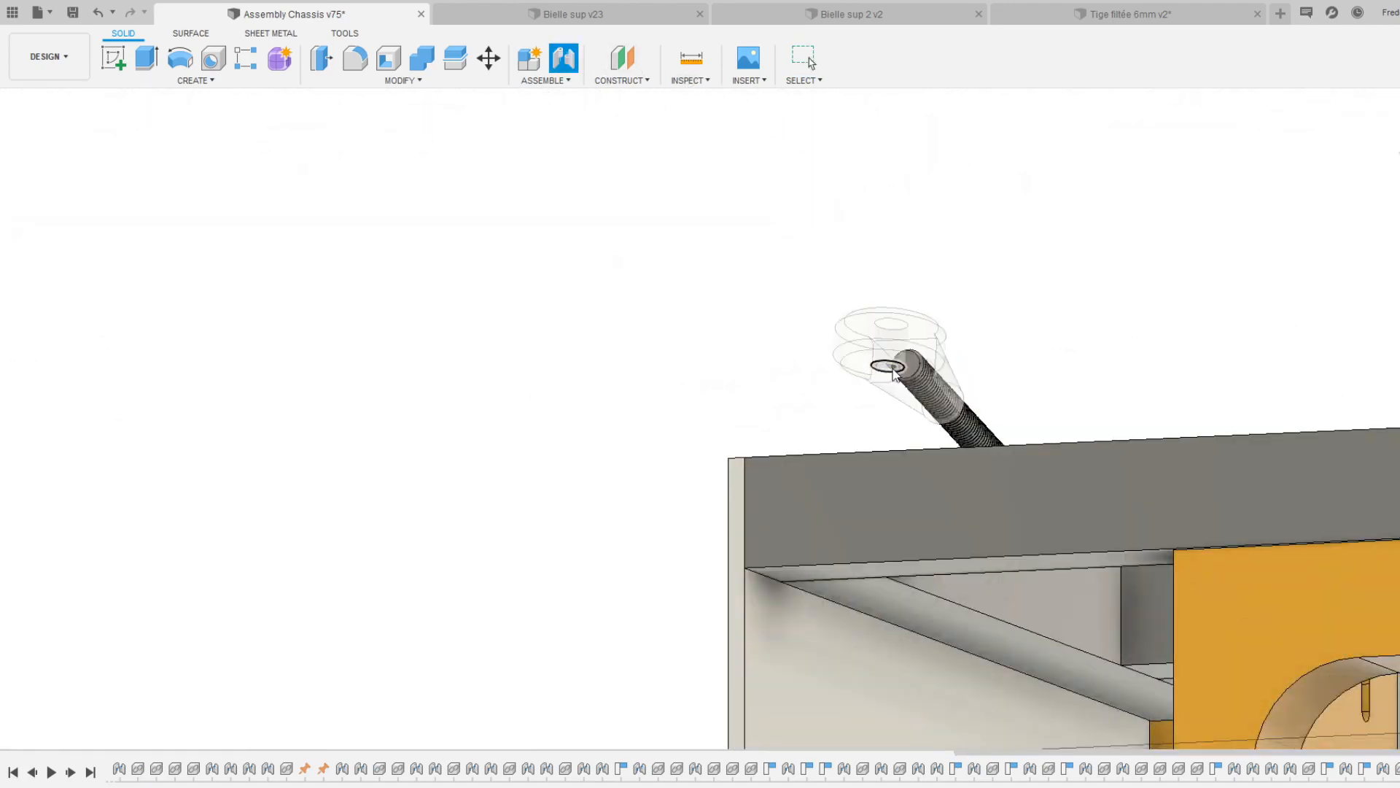
click(1035, 387)
shift+middle_drag(1035, 387, 831, 691)
key(j)
click(848, 268)
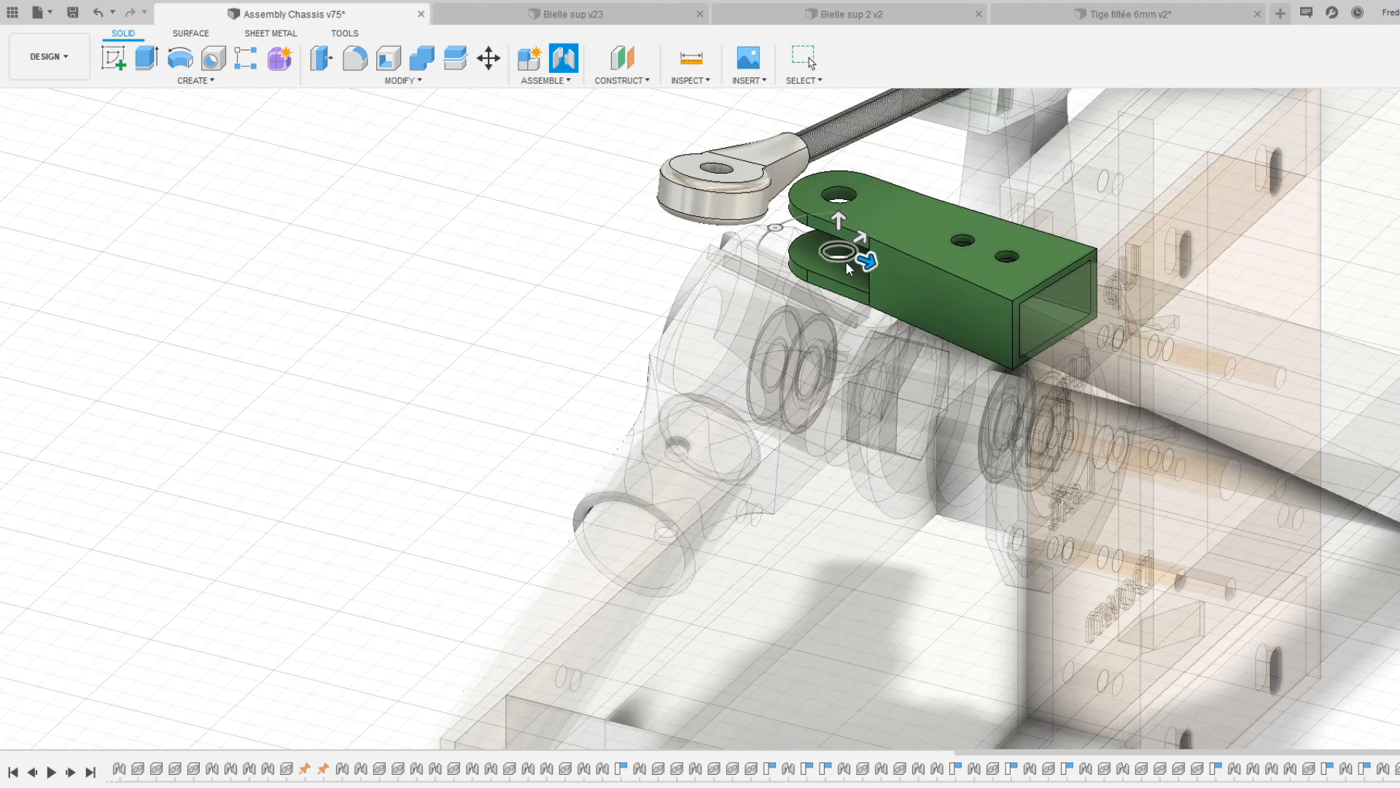
click(1330, 219)
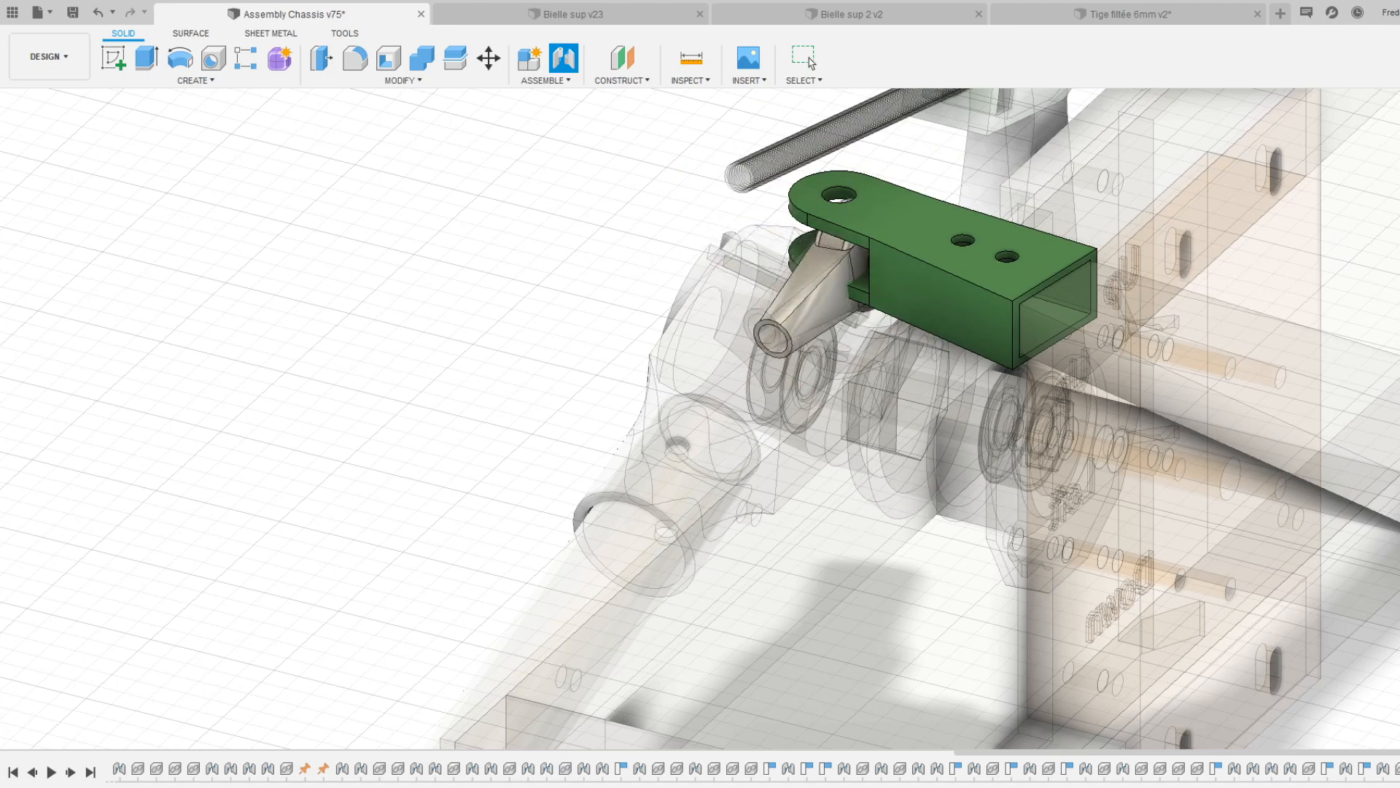
click(1388, 452)
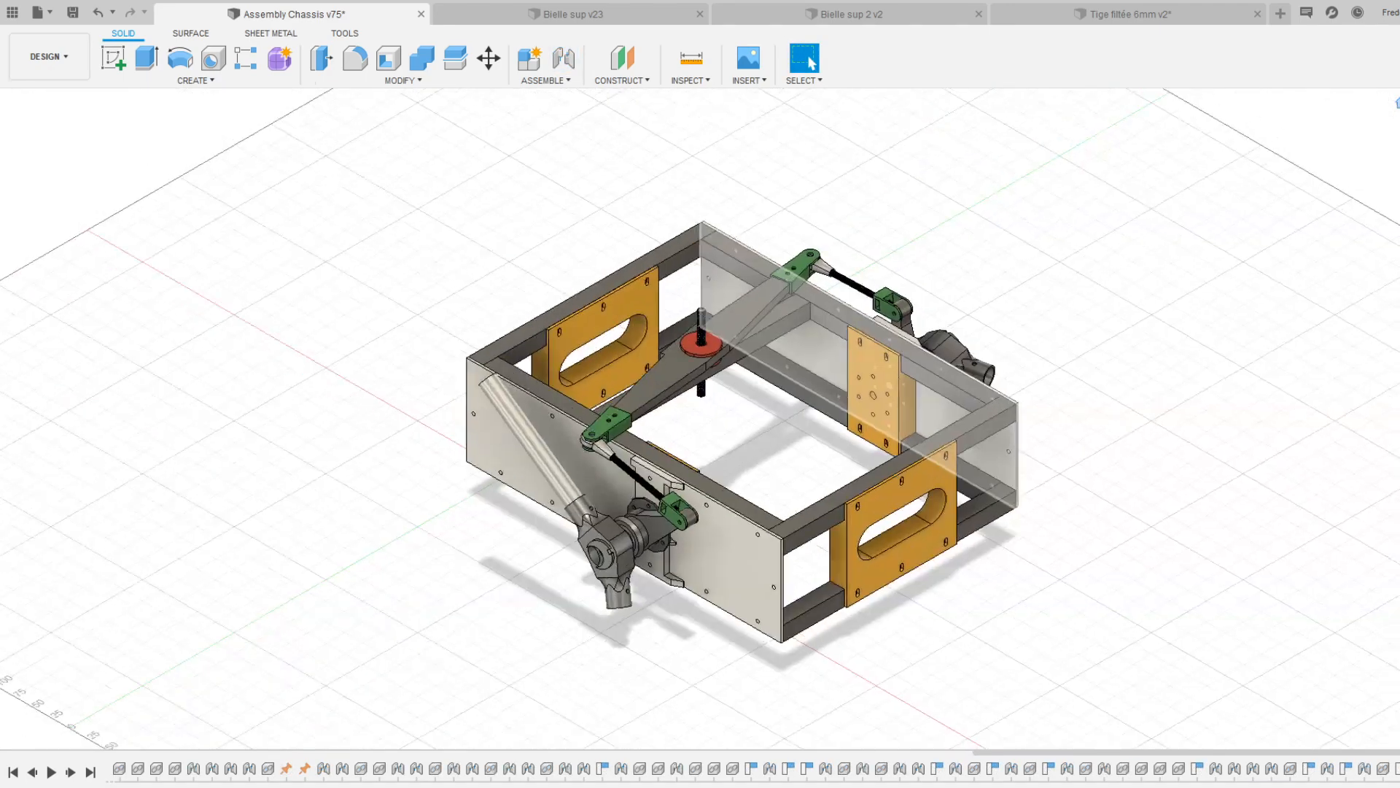
- Swing the near-side suspension tube up and down to test the motion of both linkages and the arm
drag(515, 428, 497, 478)
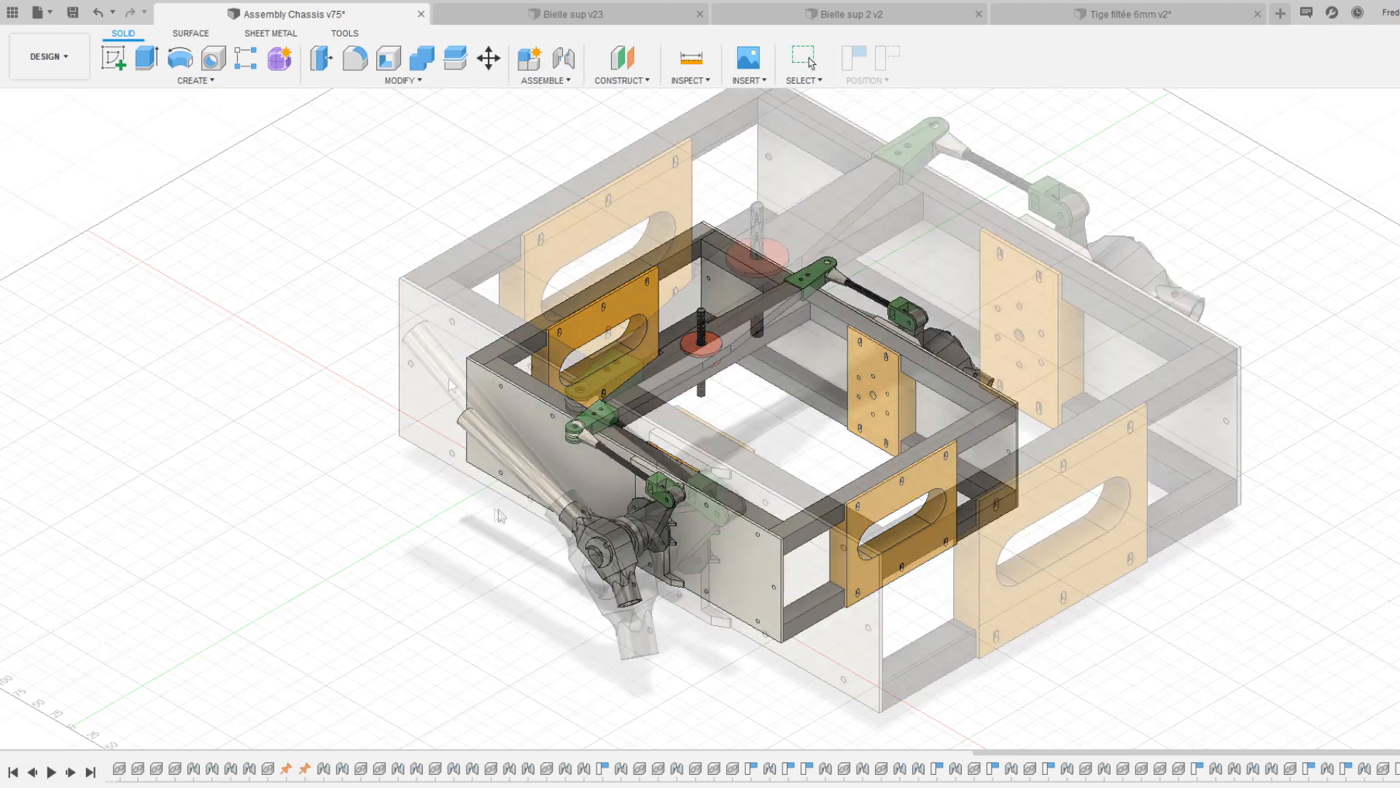
drag(448, 415, 437, 438)
drag(455, 408, 493, 437)
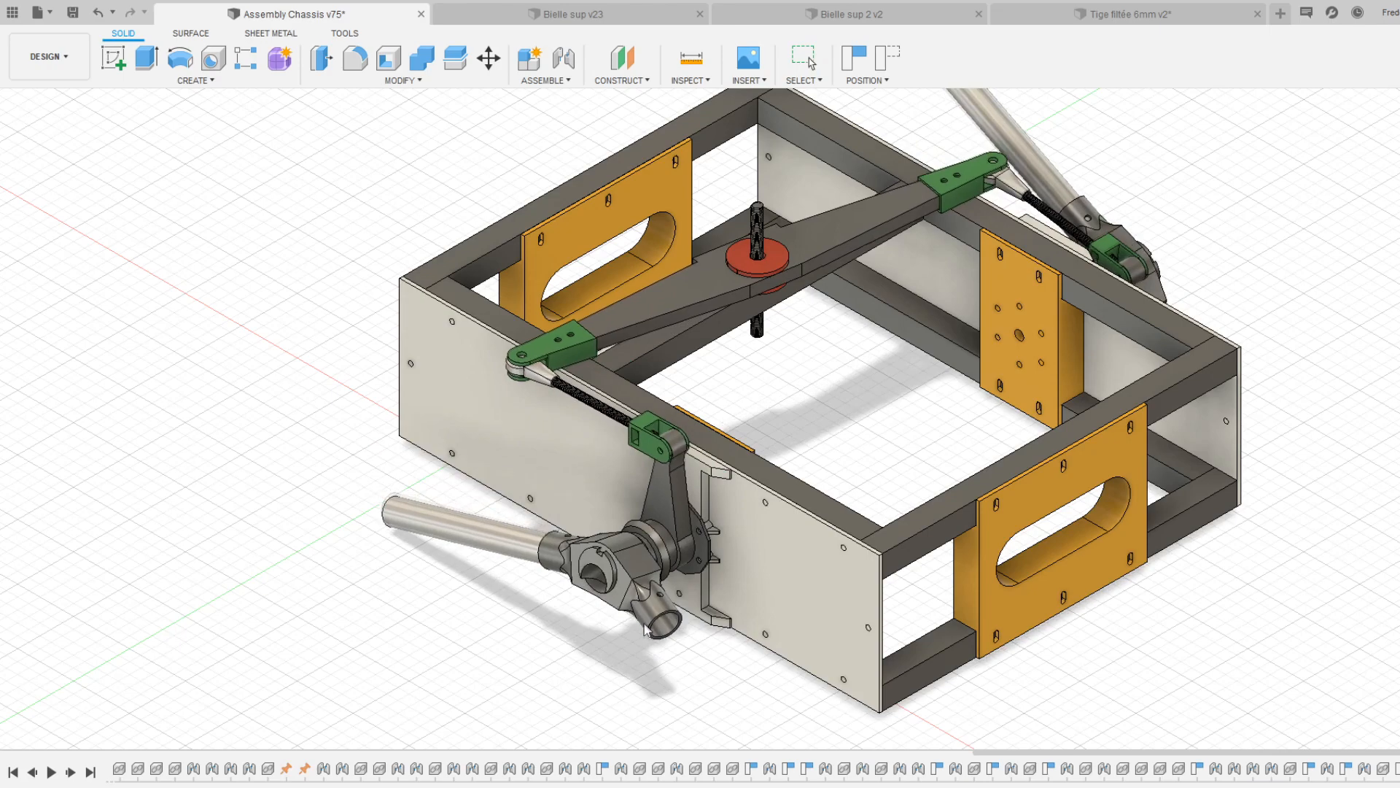